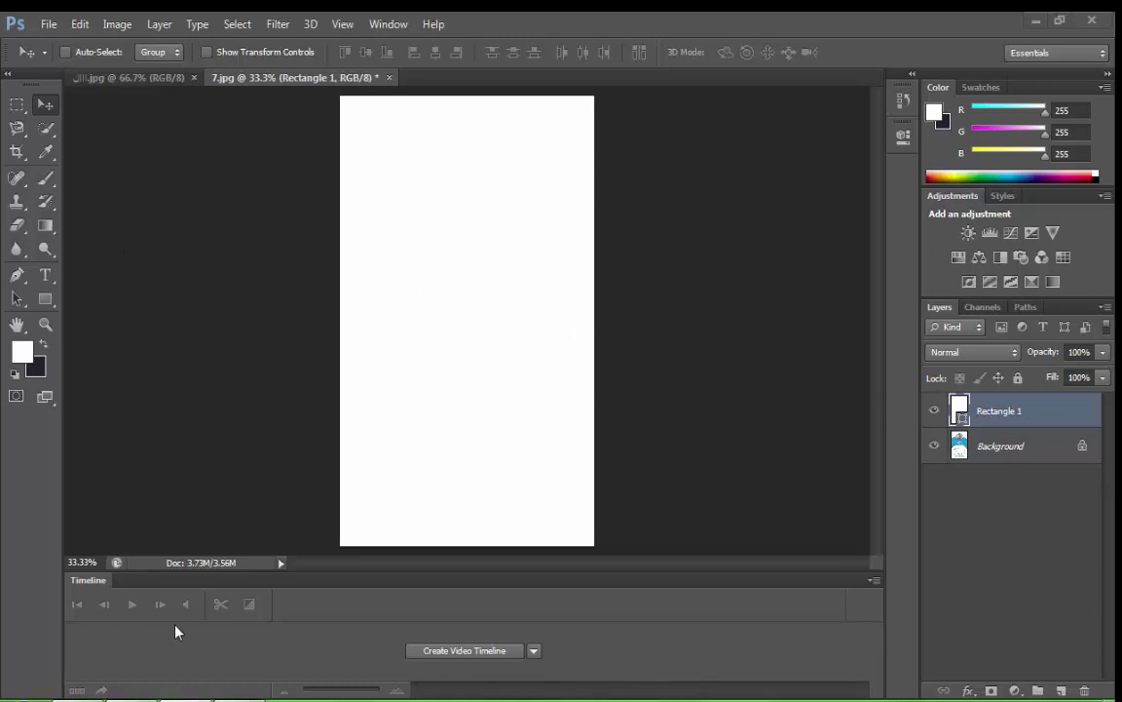
Check the canvas size (width 30.83, height 52.63) and leave it unchanged.
left_click(128, 25)
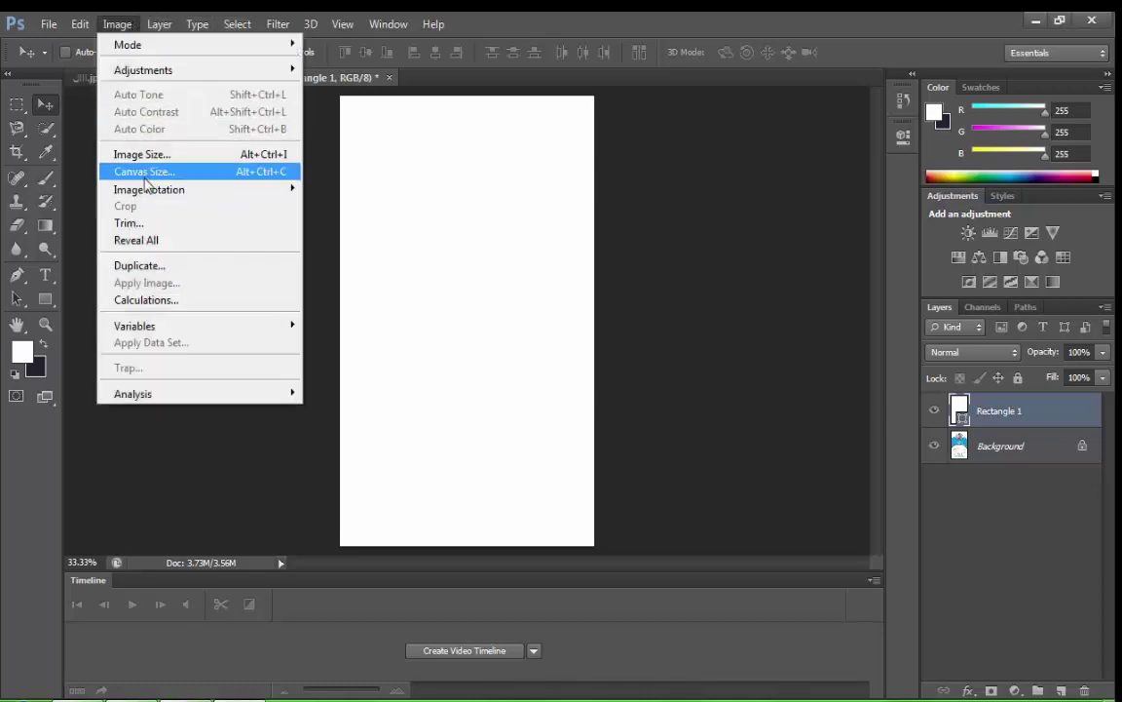
left_click(135, 172)
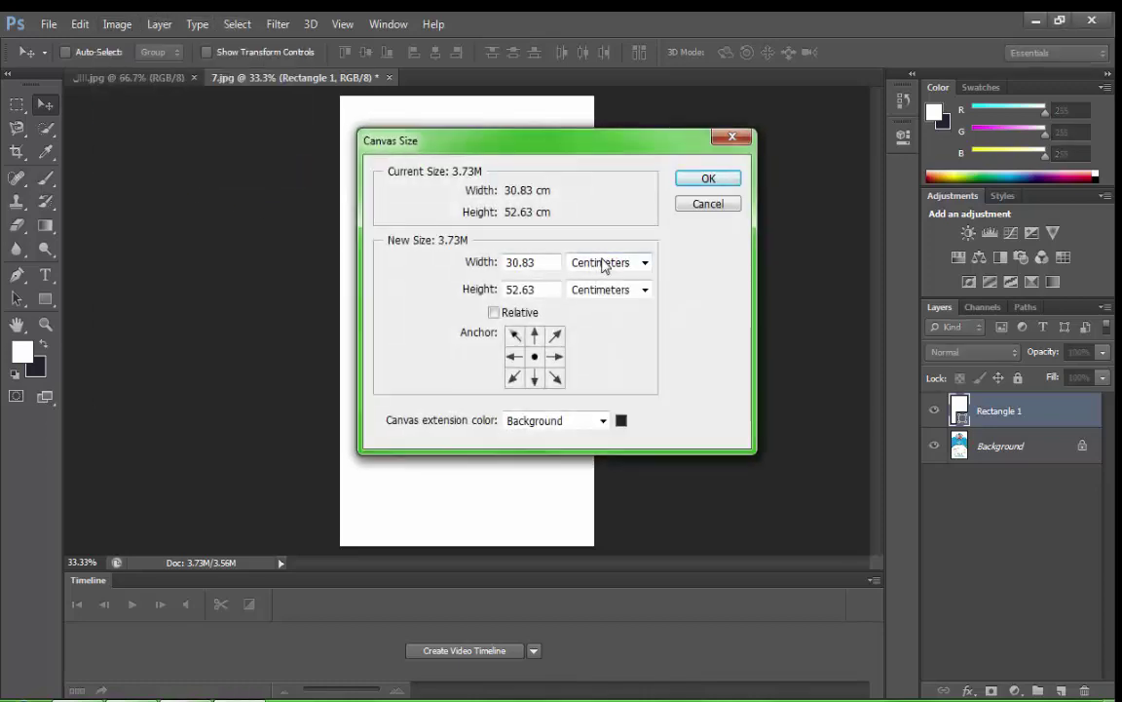
left_click(603, 263)
left_click(543, 262)
double_click(519, 262)
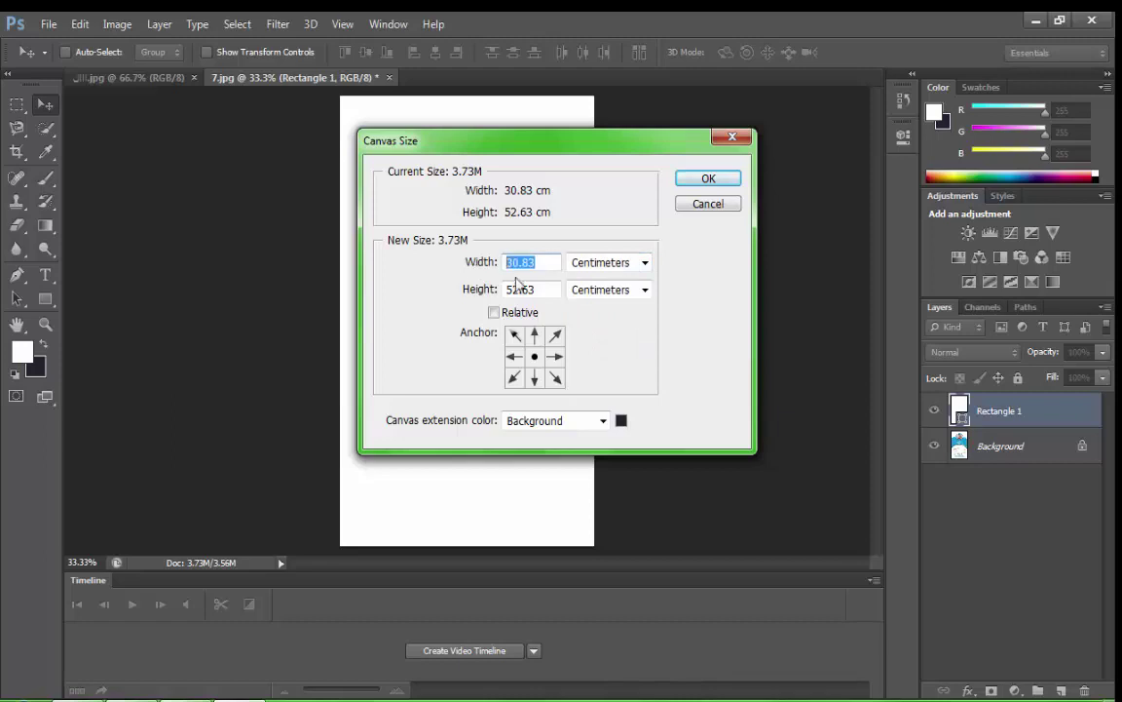
double_click(520, 290)
left_click(699, 180)
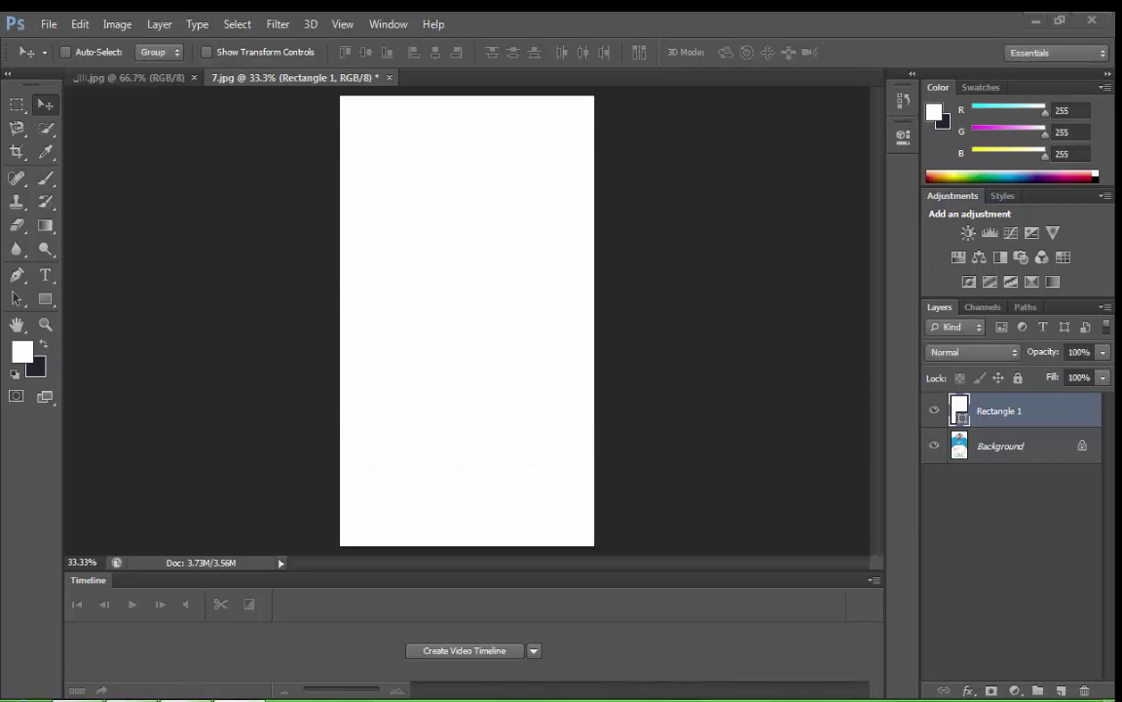
Draw a large ellipse over the card's top and fill it with teal #024965.
right_click(46, 300)
left_click(103, 331)
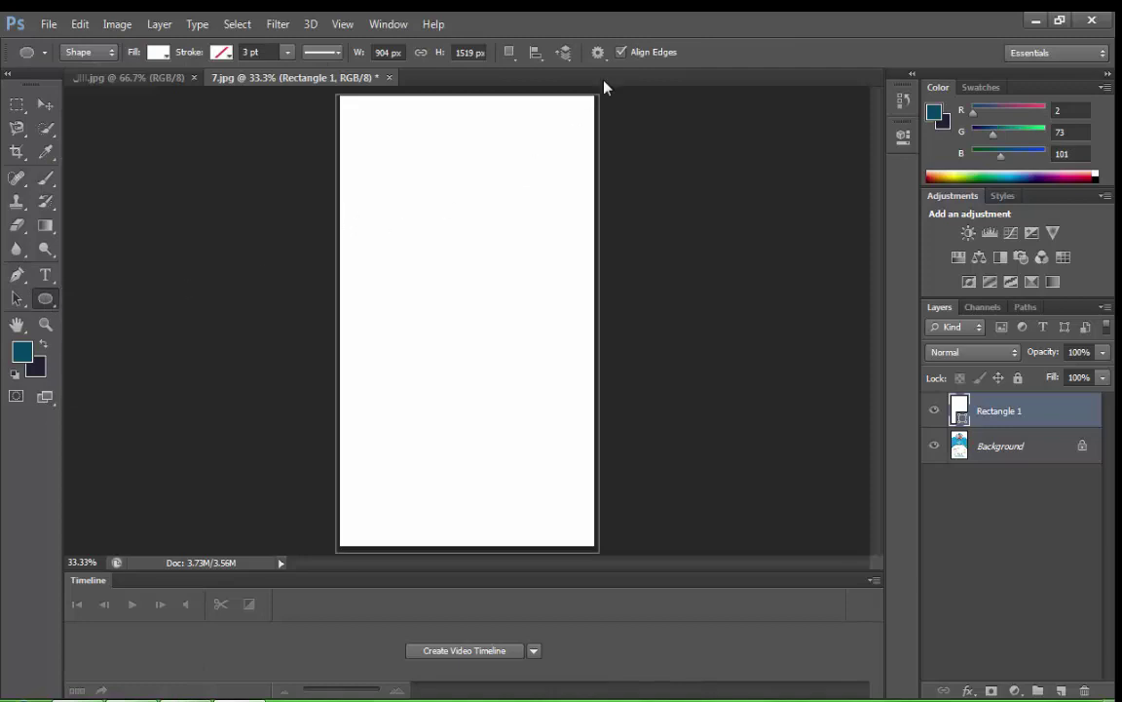
left_click_drag(597, 90, 341, 333)
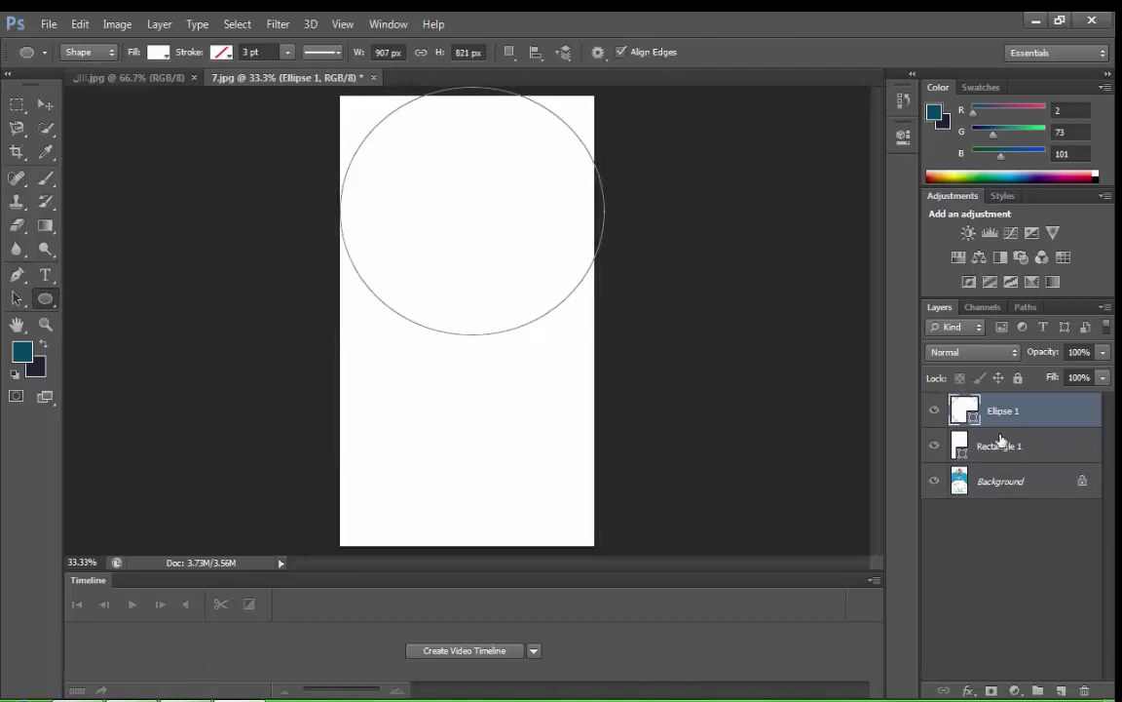
double_click(965, 410)
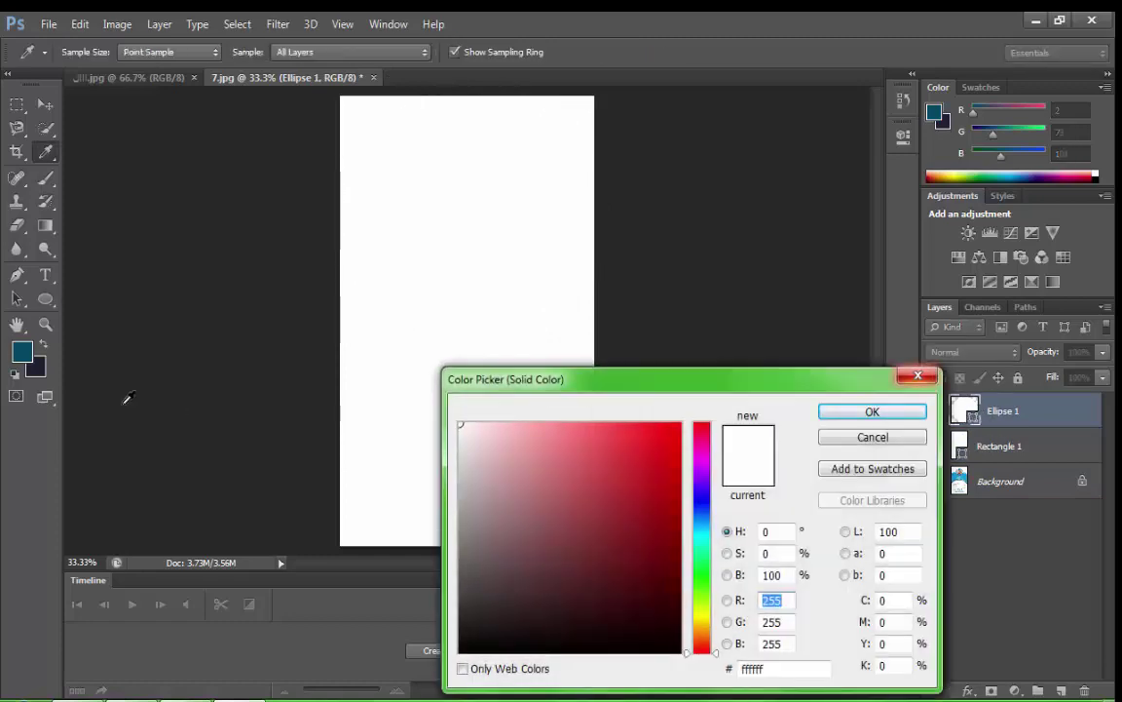
left_click(21, 351)
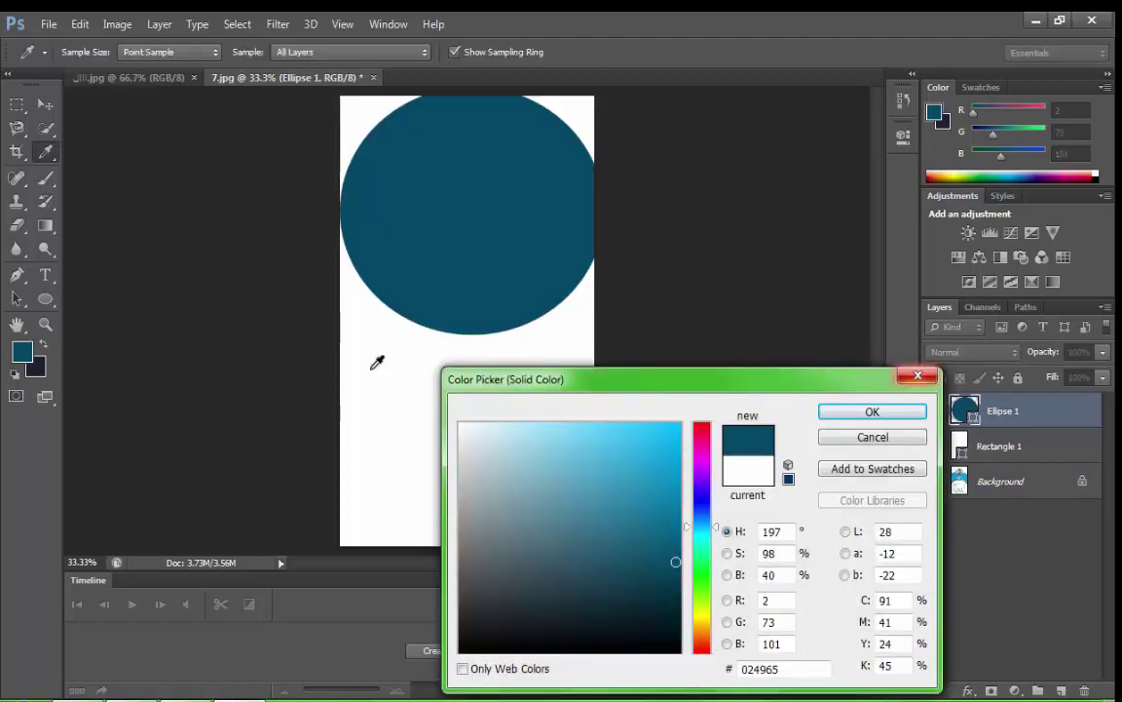
left_click(904, 412)
left_click(47, 24)
mouse_move(116, 23)
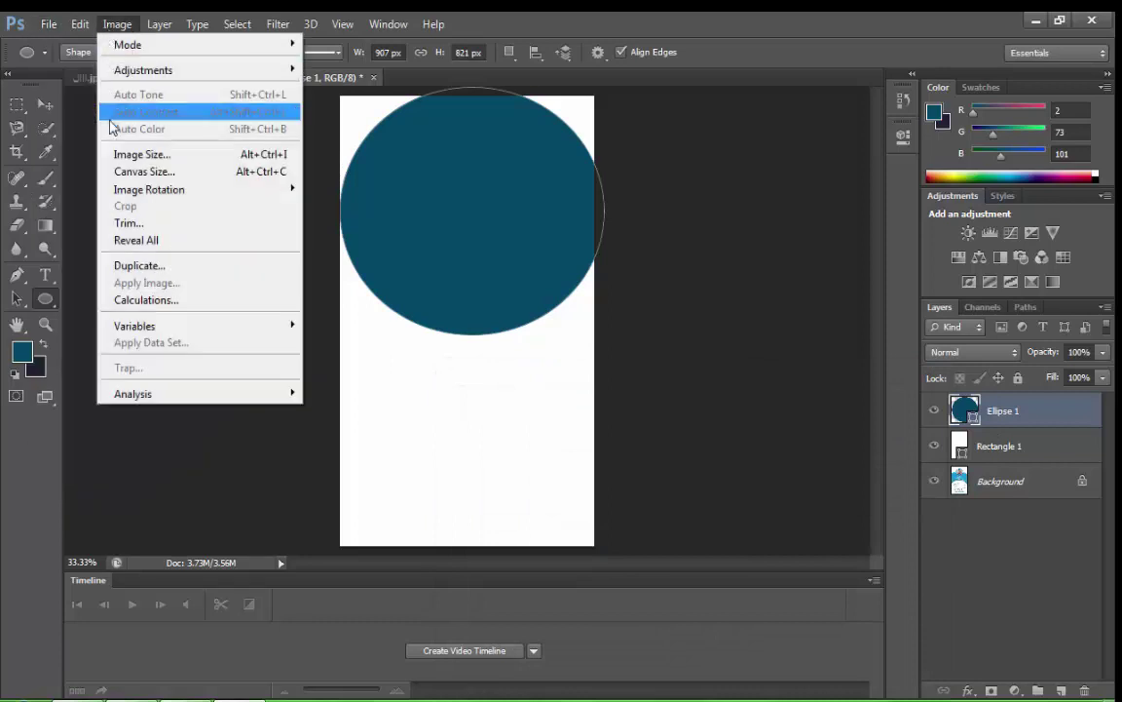
Widen and flatten the teal ellipse with Free Transform Path.
left_click(167, 360)
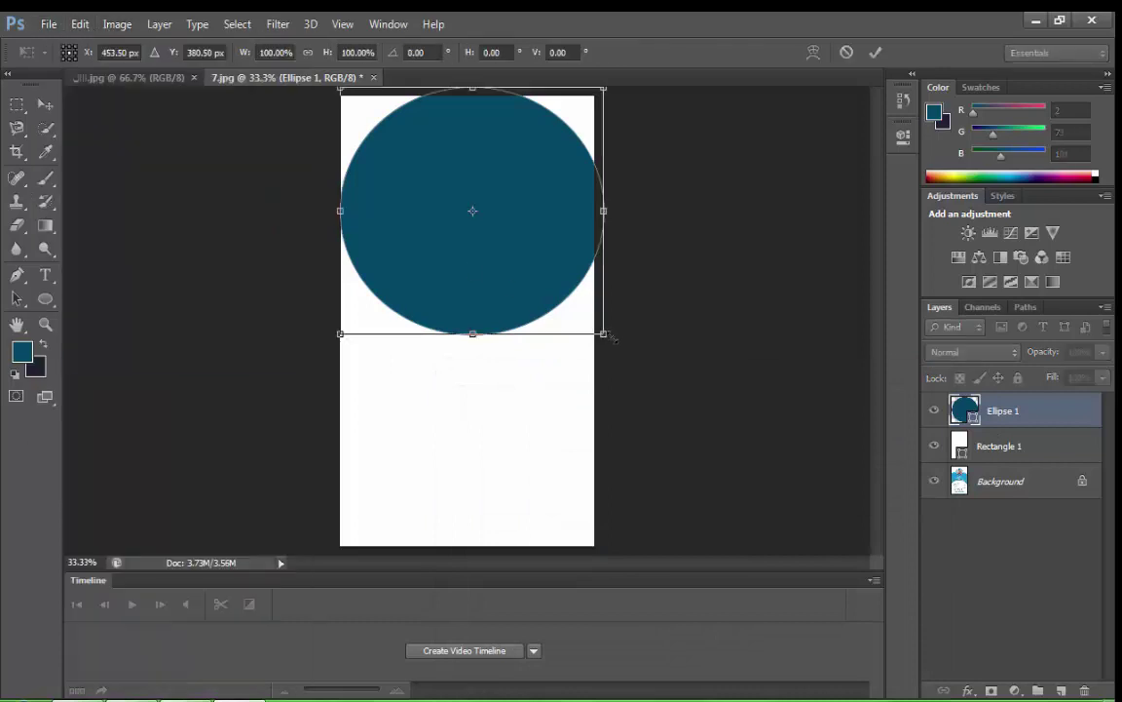
left_click_drag(612, 335, 623, 257)
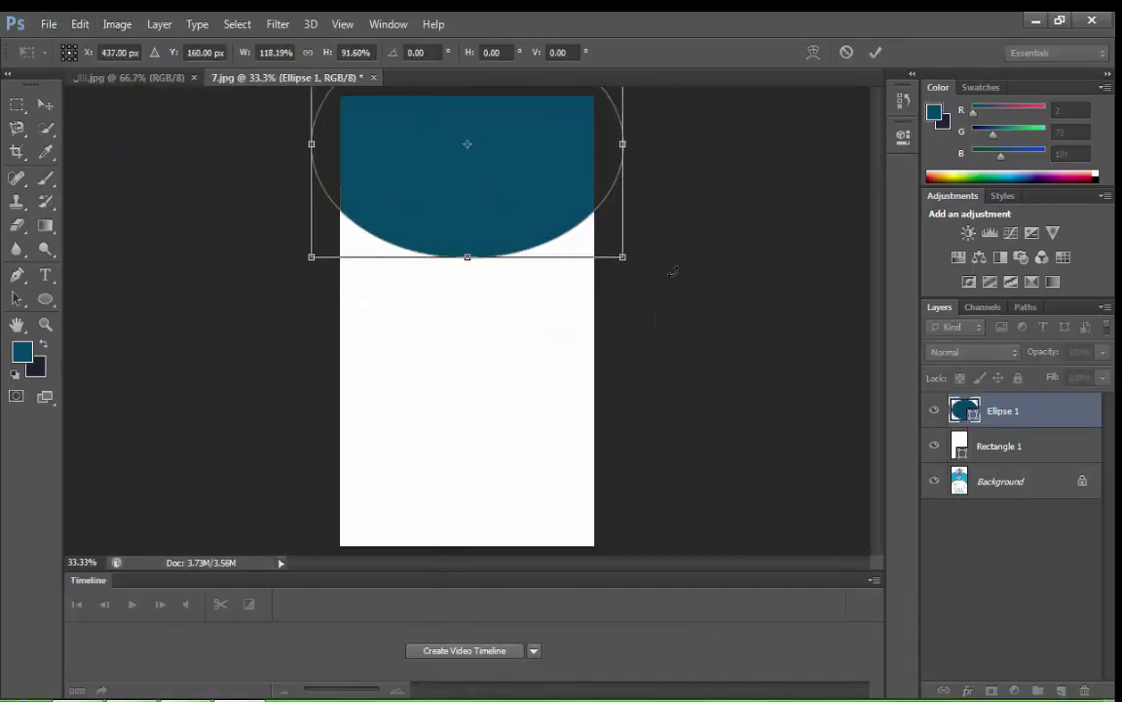
key("Return")
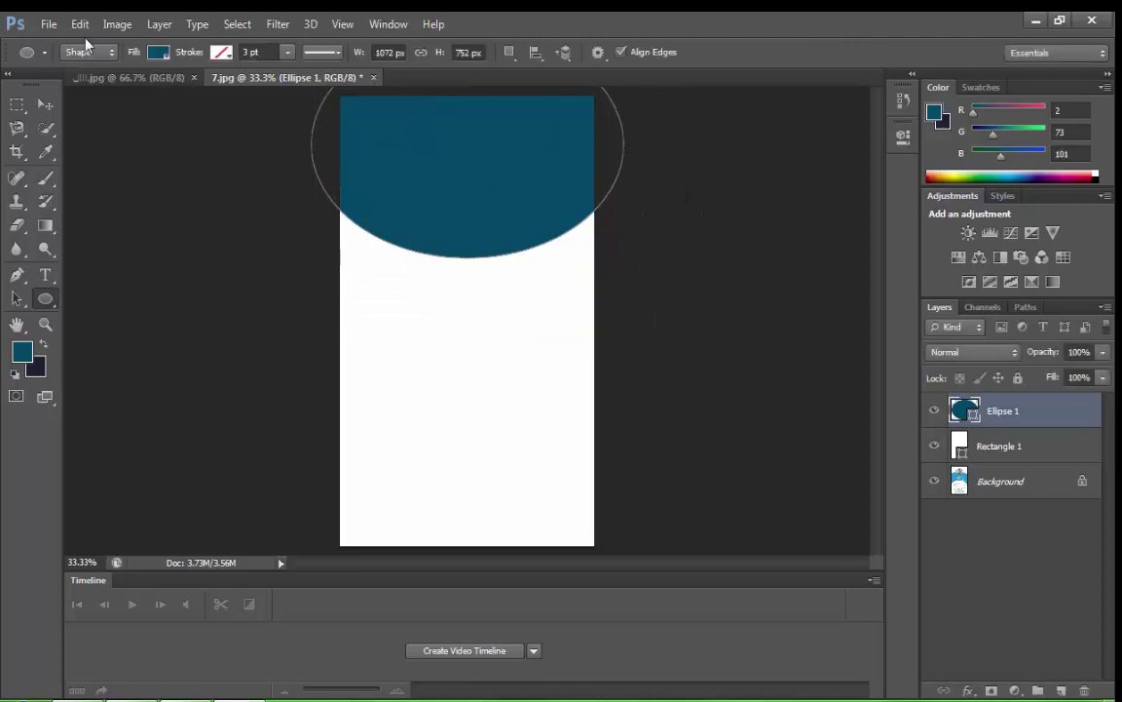
Warp the ellipse into an asymmetric wave whose lower edge sweeps up to the right.
left_click(80, 23)
left_click(336, 483)
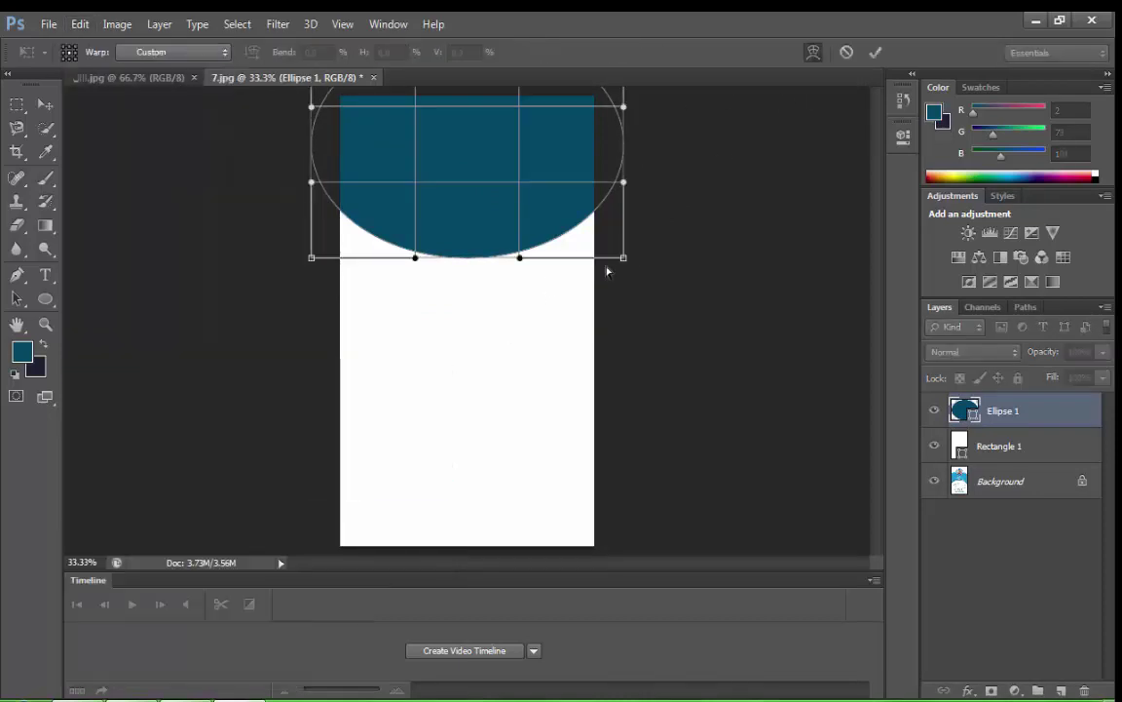
left_click_drag(622, 258, 651, 194)
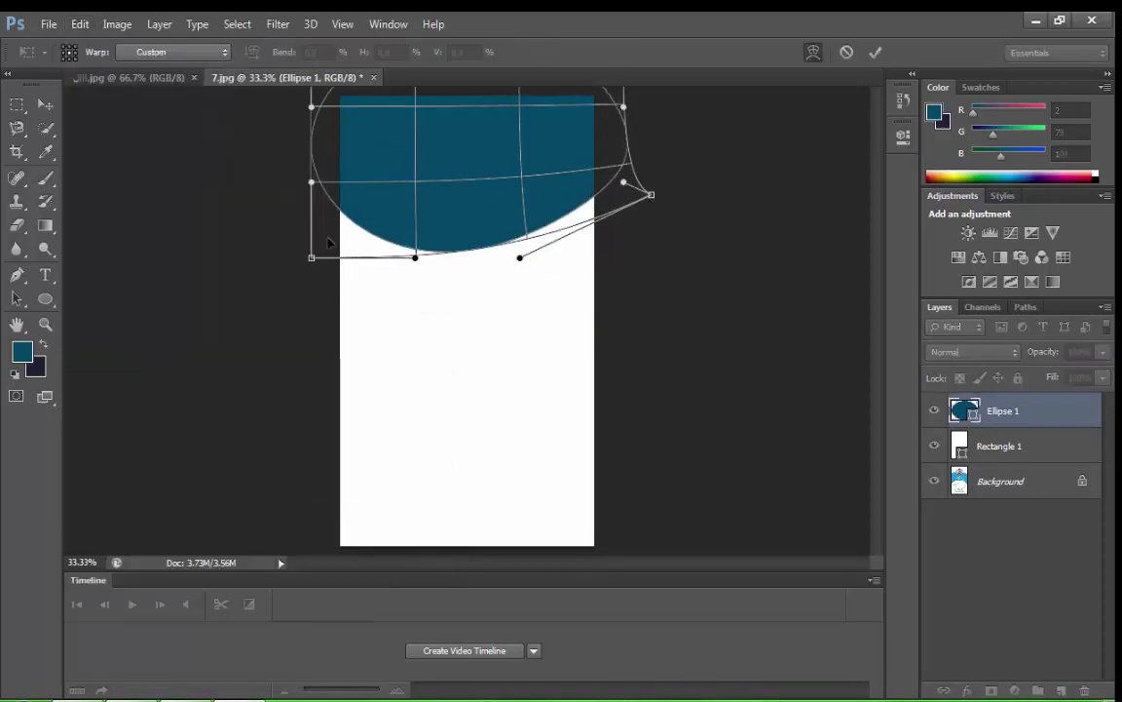
left_click_drag(310, 183, 306, 167)
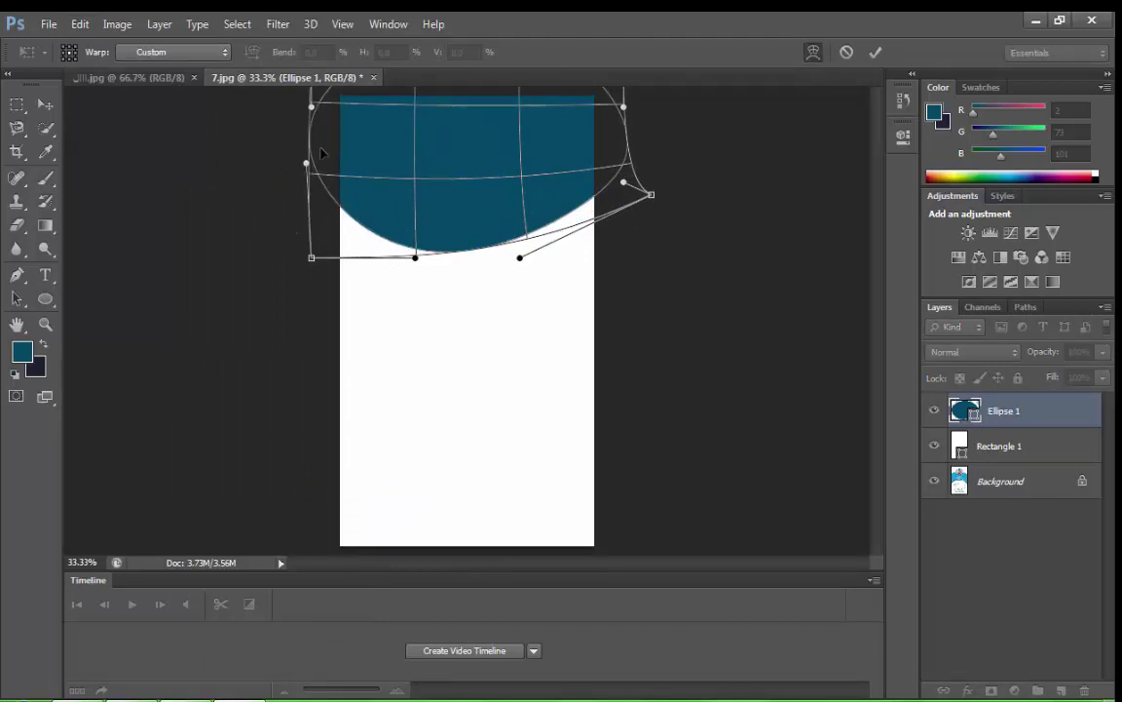
left_click_drag(306, 167, 217, 128)
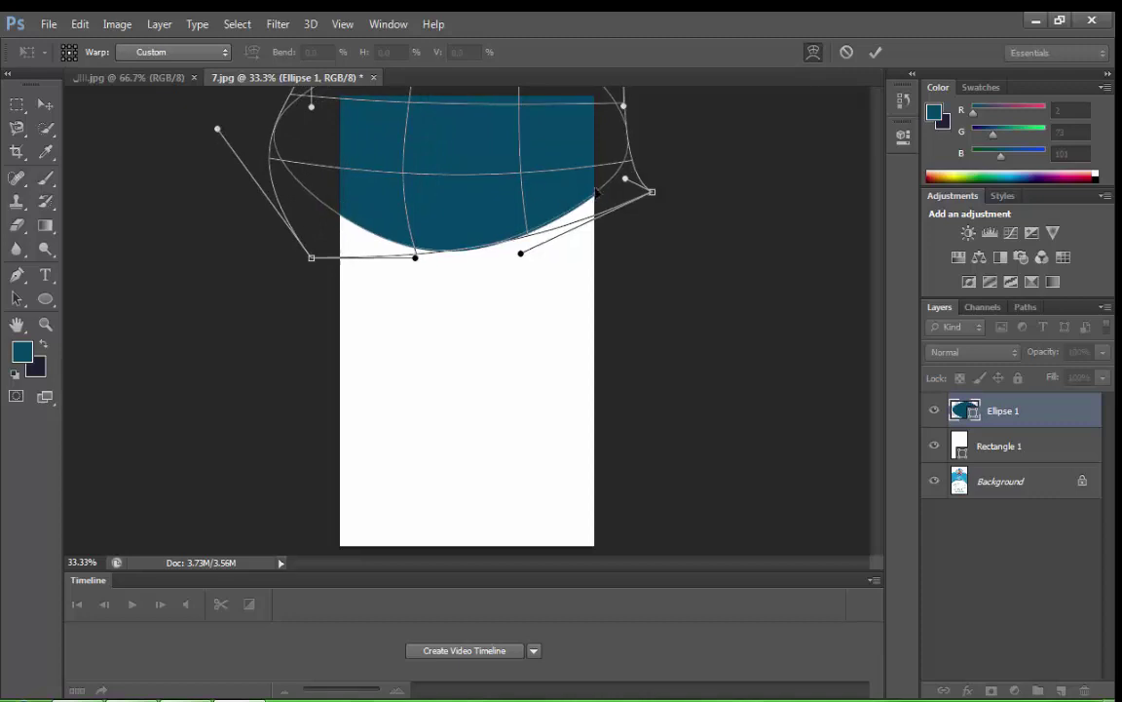
left_click_drag(596, 210, 597, 185)
key("Return")
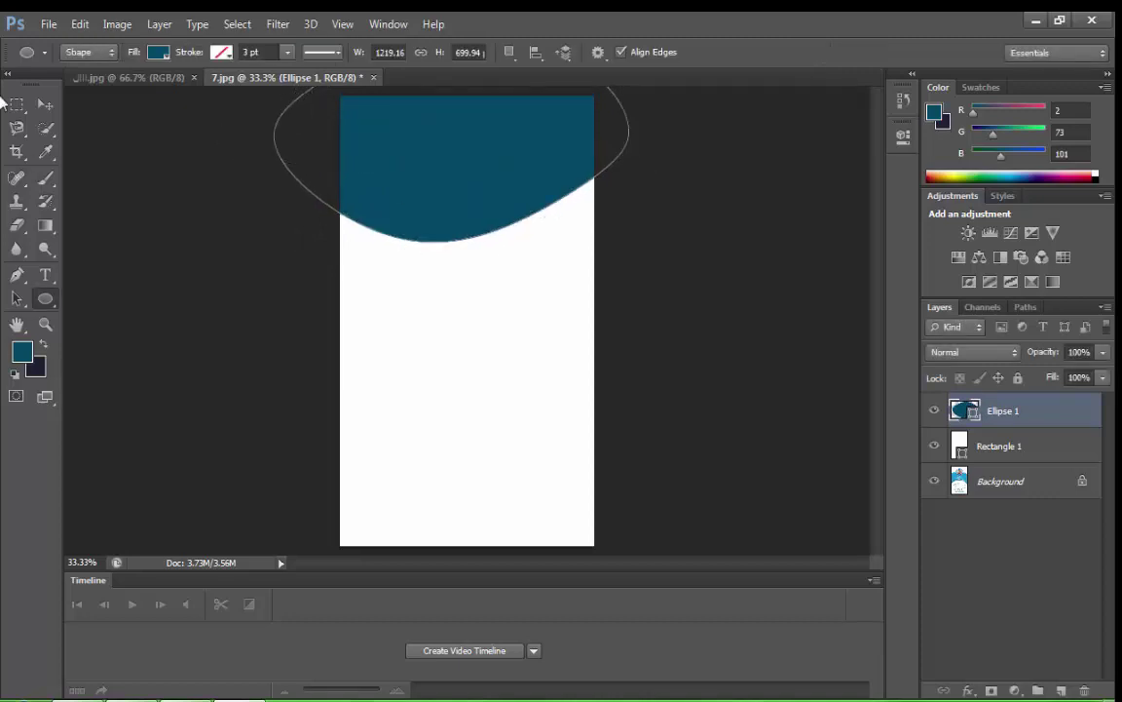
left_click(54, 107)
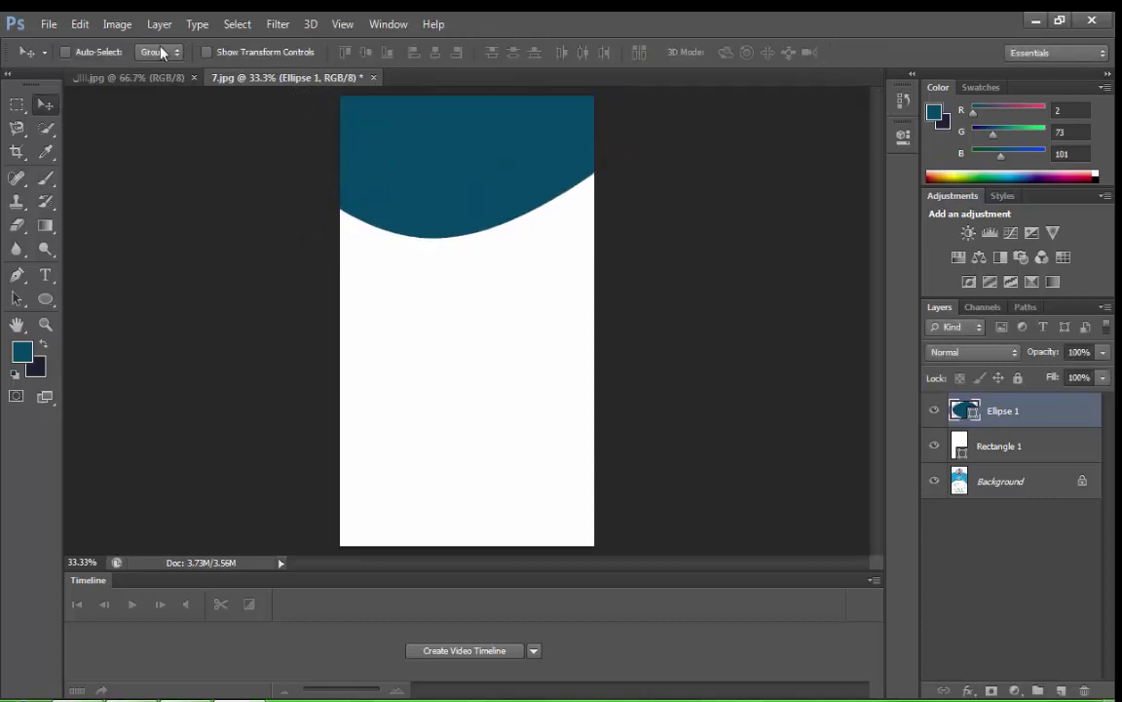
Duplicate Ellipse 1 and fill the copy with dark navy #232232.
right_click(992, 418)
left_click(702, 148)
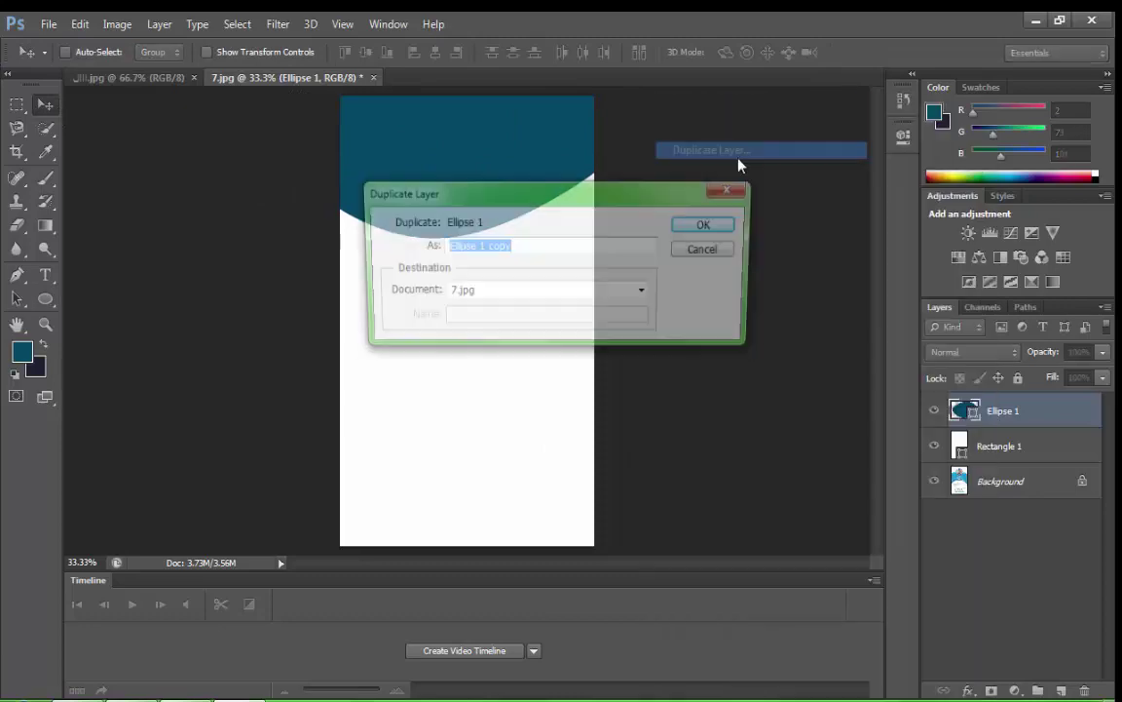
key("Return")
double_click(1062, 410)
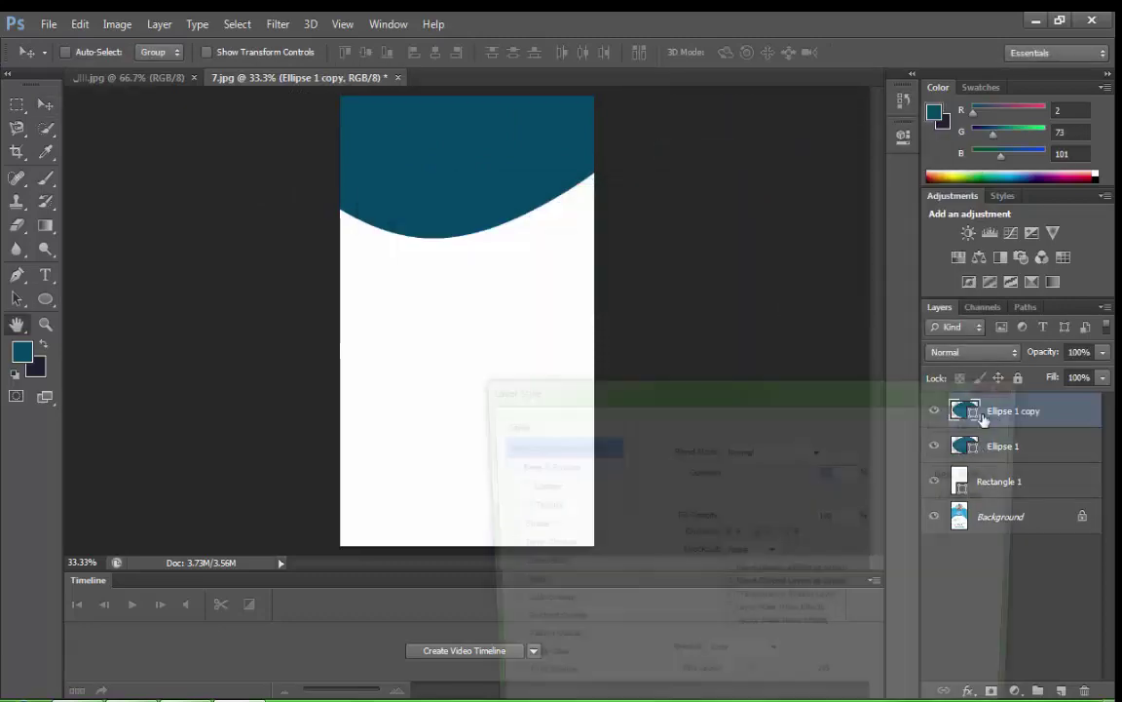
left_click(958, 451)
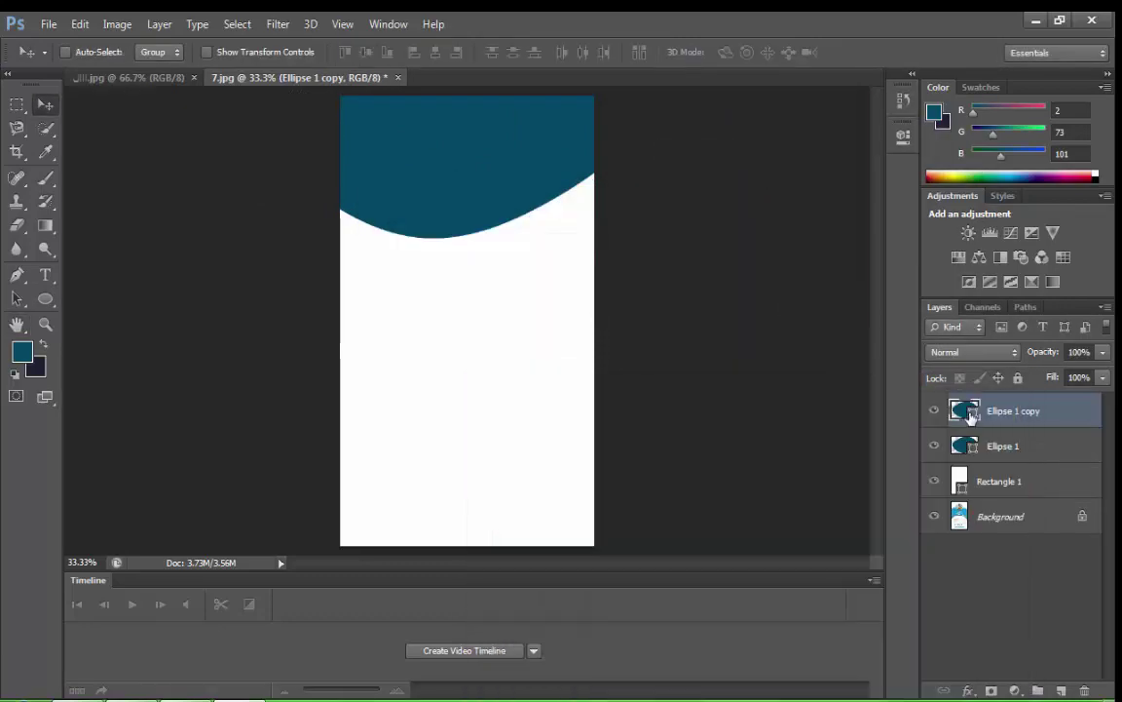
double_click(965, 410)
type("232232")
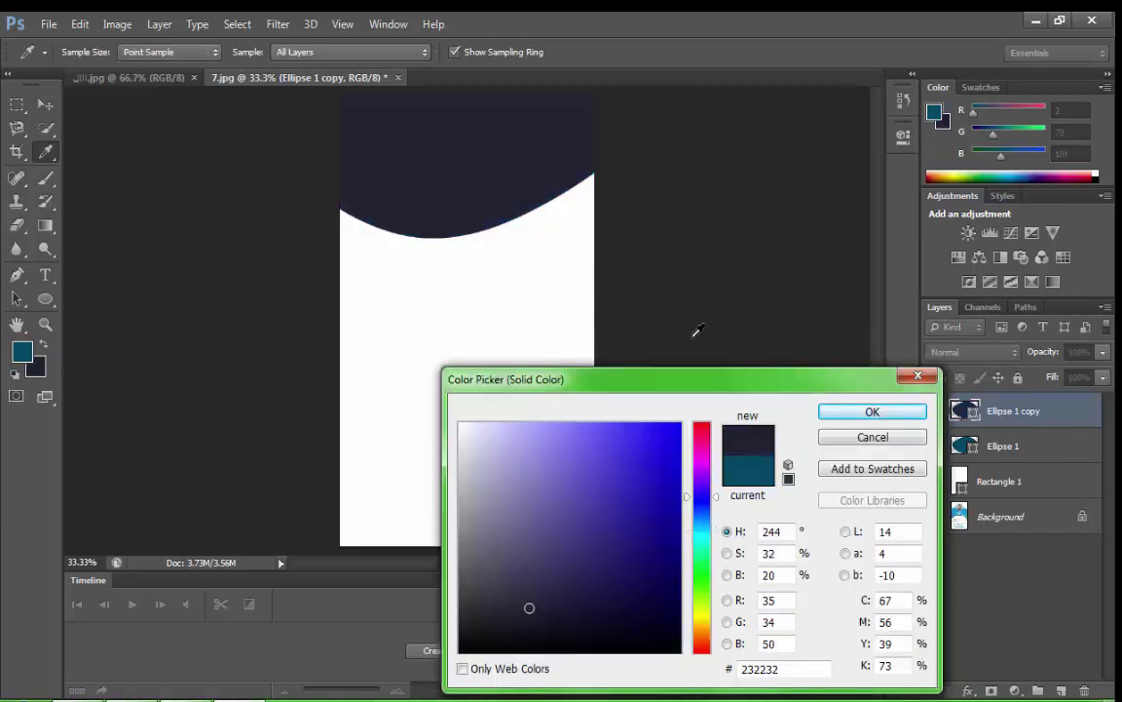
left_click(865, 412)
Place the navy copy beneath the teal wave and nudge it left four pixels.
left_click_drag(979, 410, 965, 446)
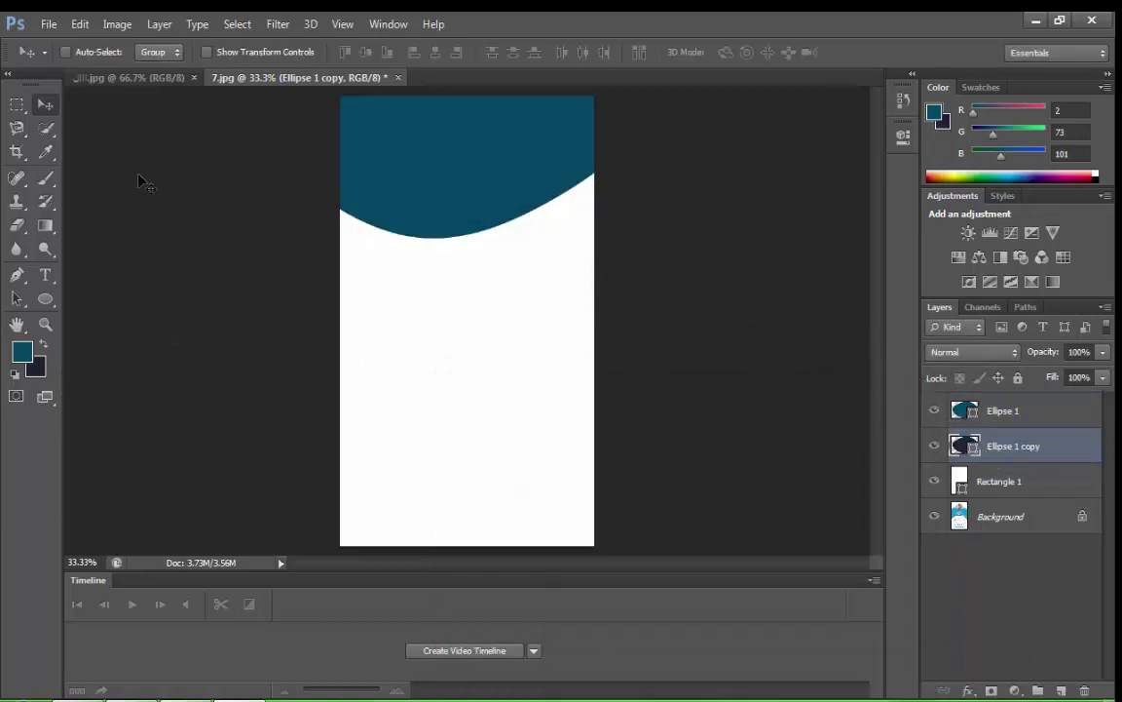
key("Left")
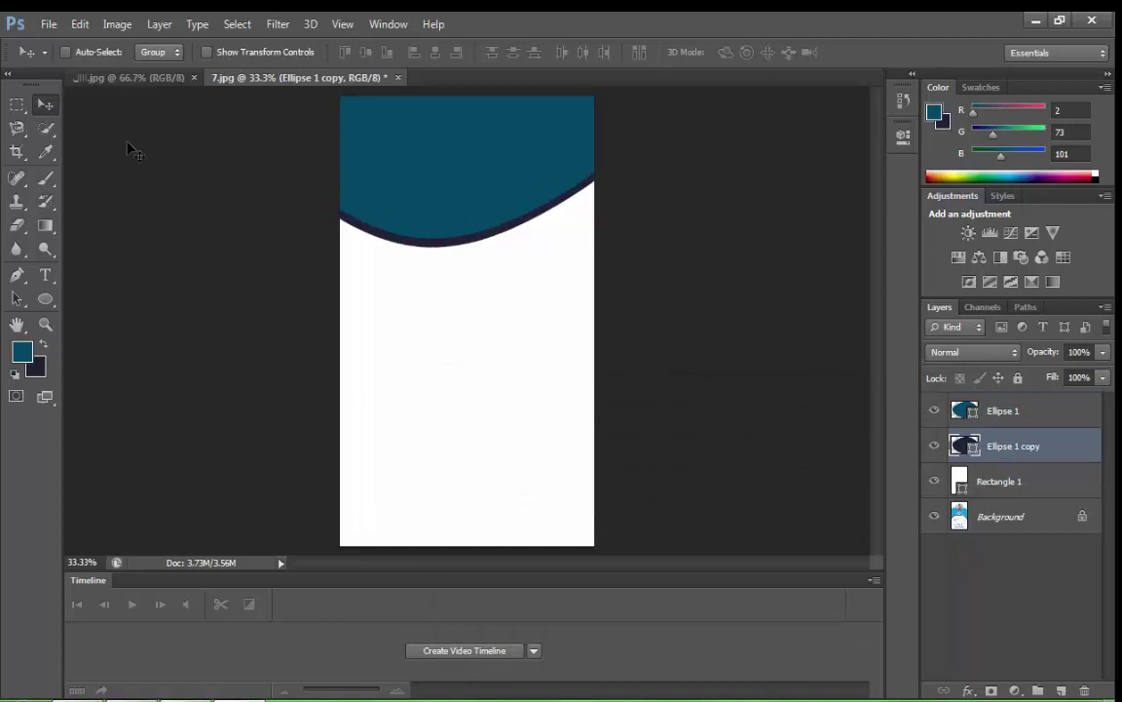
key("Left")
key("Left")
key("Left")
key("Left")
key("Left")
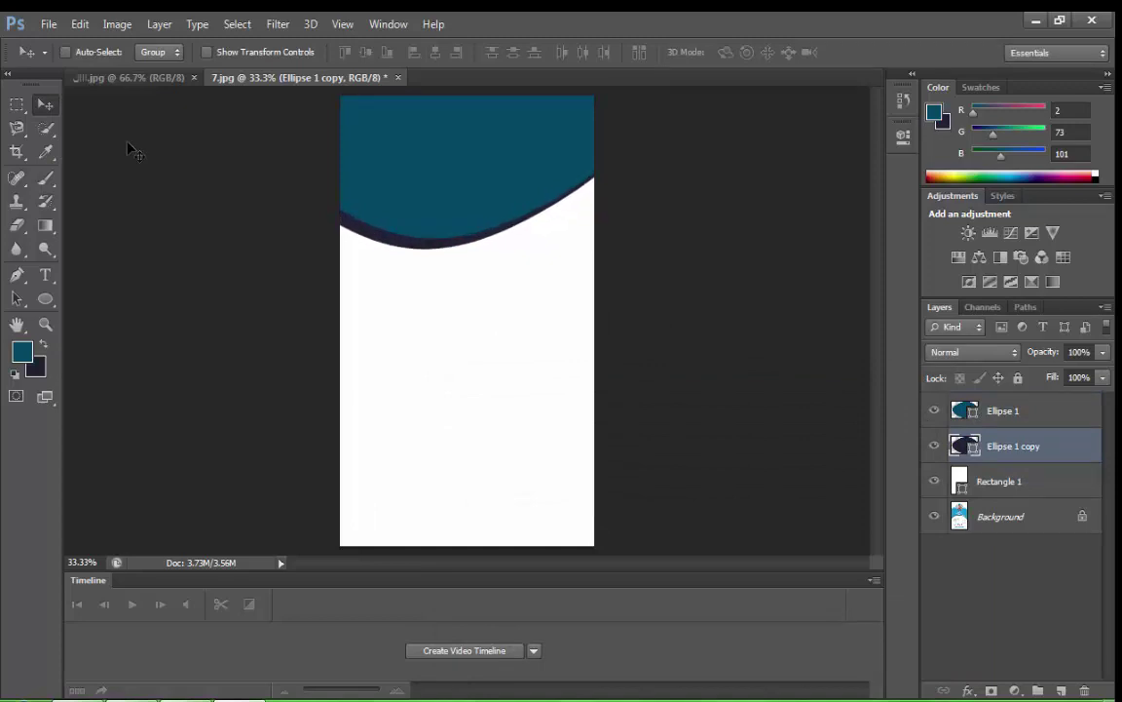
key("Left")
key("Left")
key("Left")
key("Left")
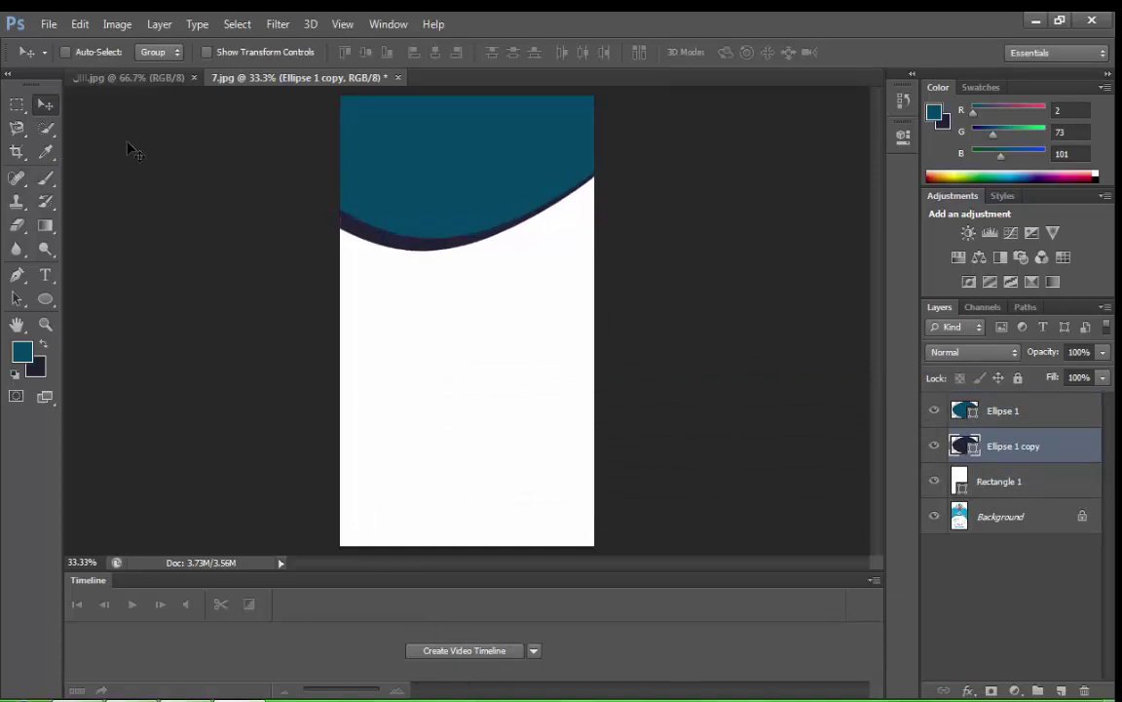
key("Left")
key("Left")
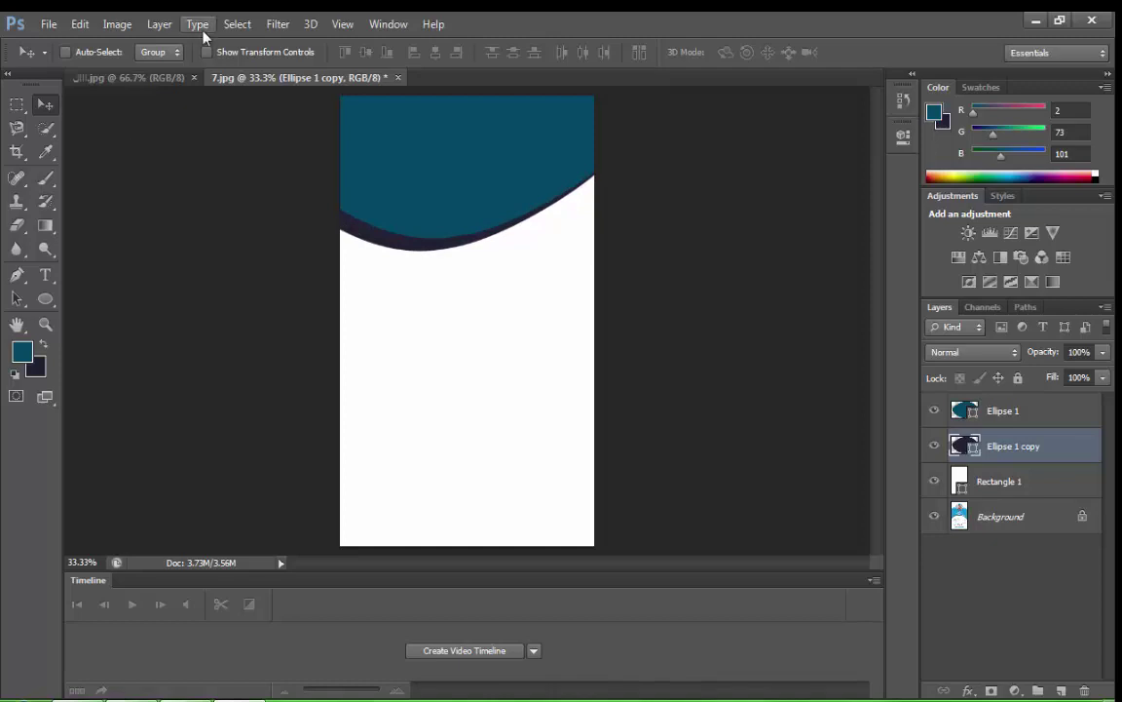
Move the navy Ellipse 1 copy above the teal wave and nudge it up two pixels.
double_click(973, 416)
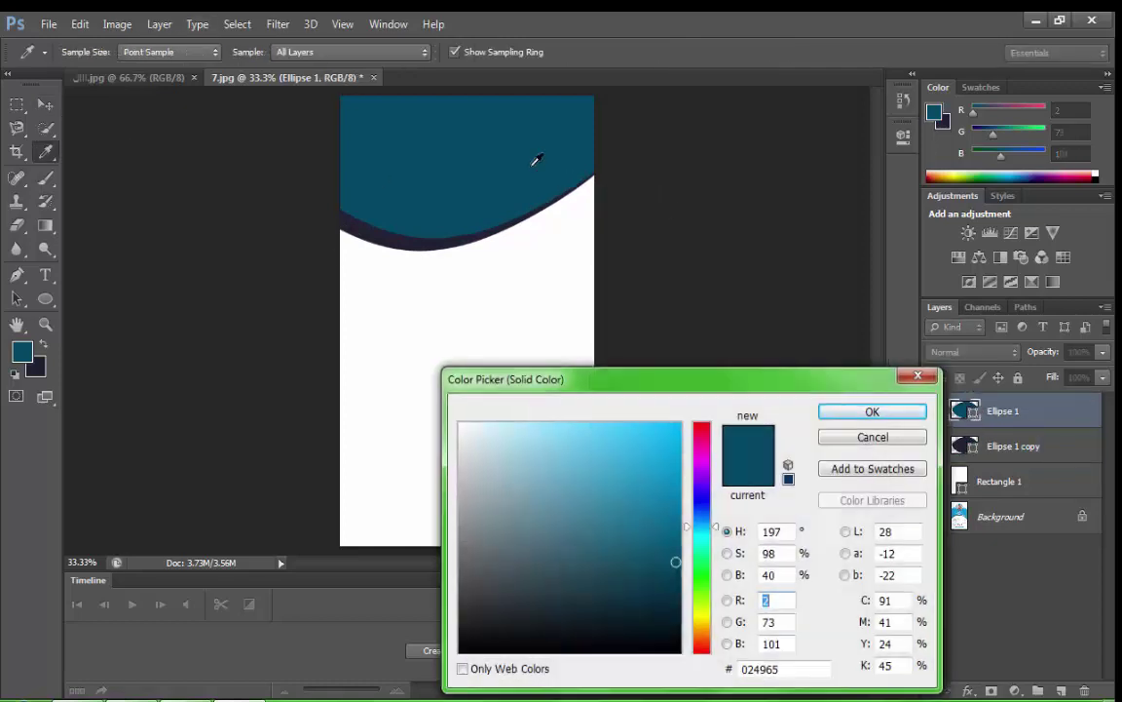
left_click(838, 411)
left_click(43, 344)
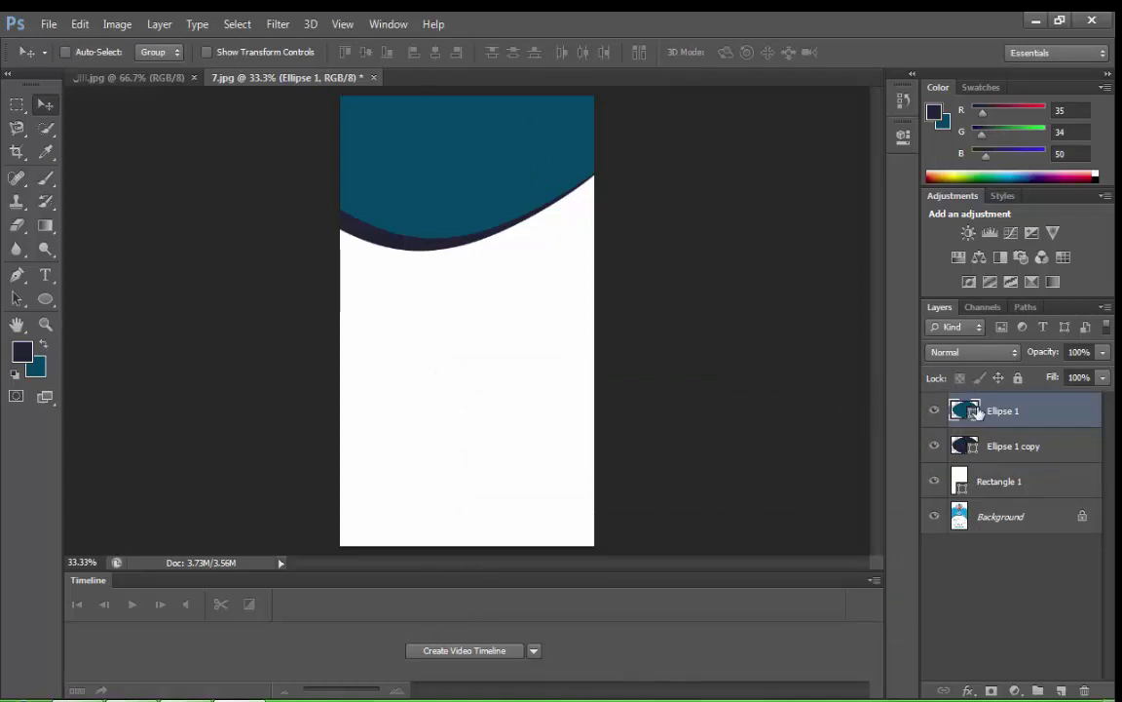
left_click_drag(974, 445, 974, 401)
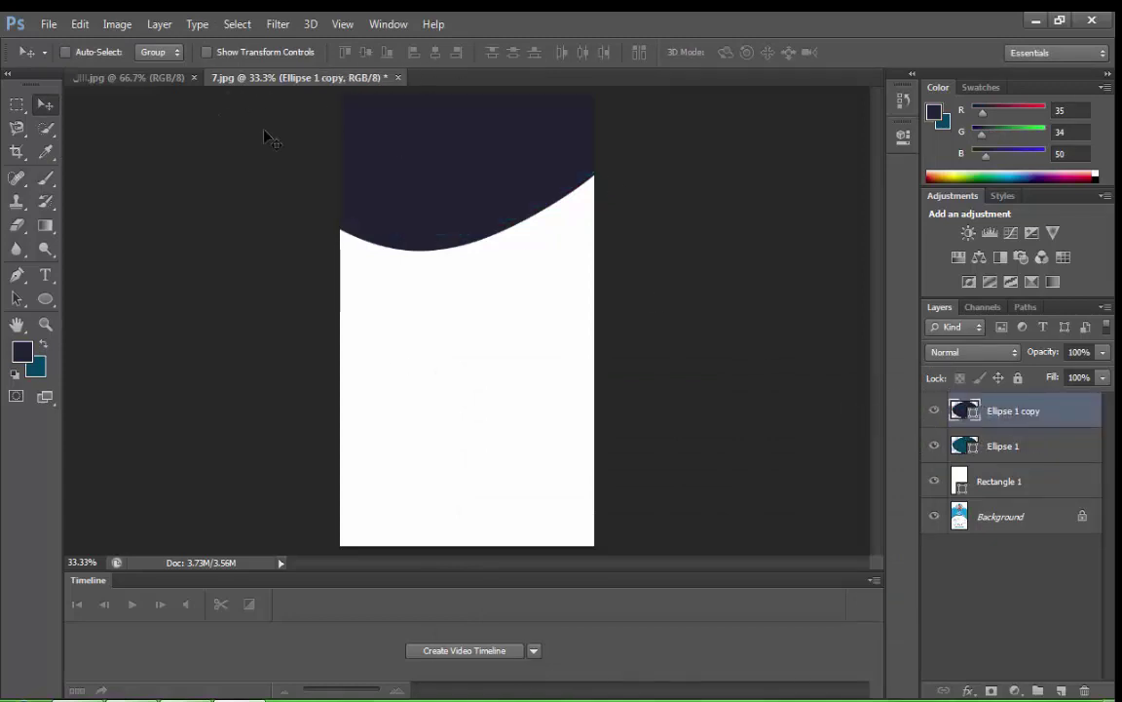
left_click(998, 445)
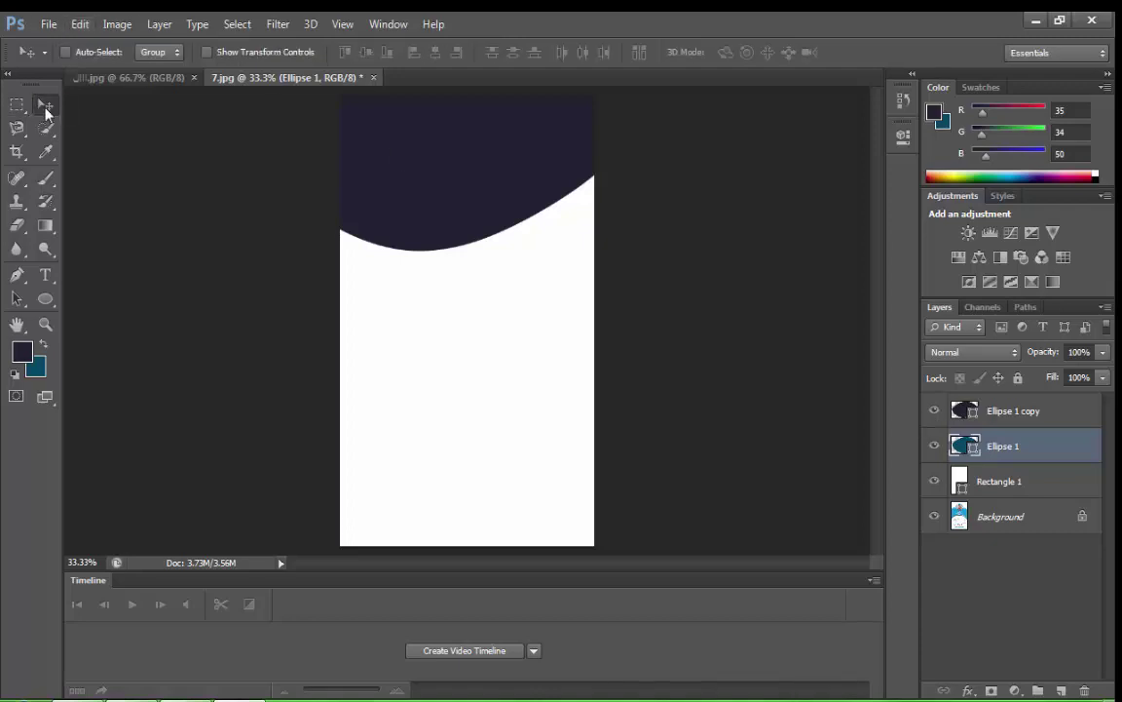
left_click(1009, 411)
key("Up")
key("Up")
key("Up")
key("Up")
key("Up")
key("Up")
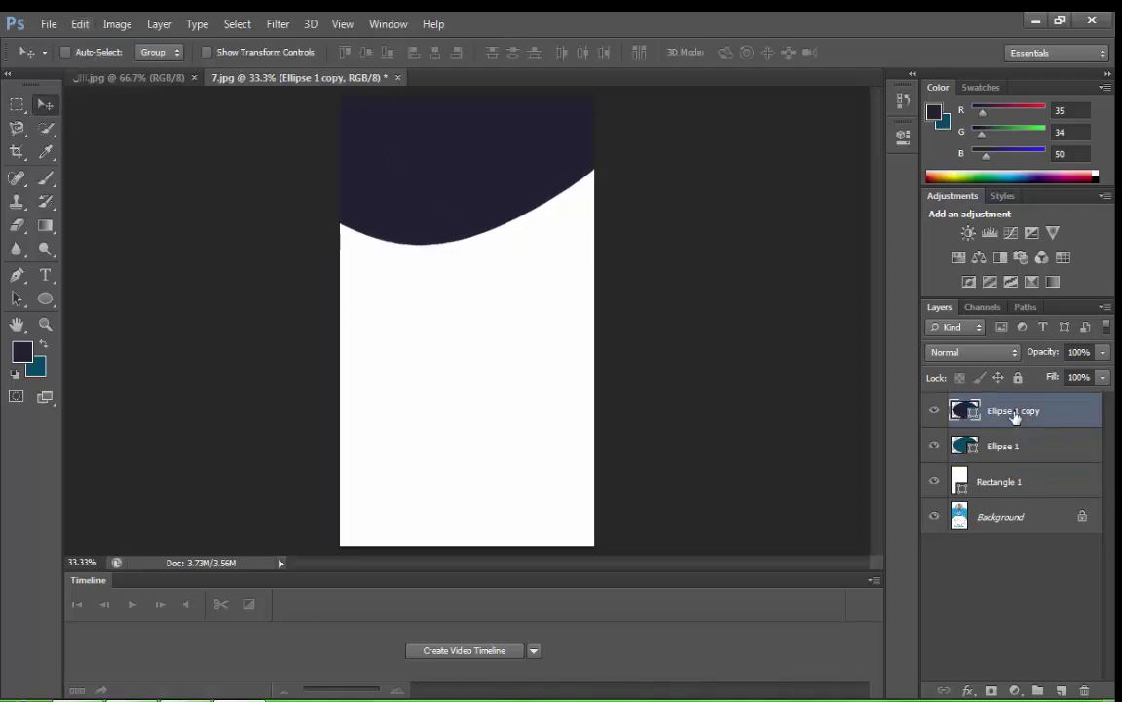
key("Up")
key("Up")
key("Up")
key("Up")
key("Up")
key("Up")
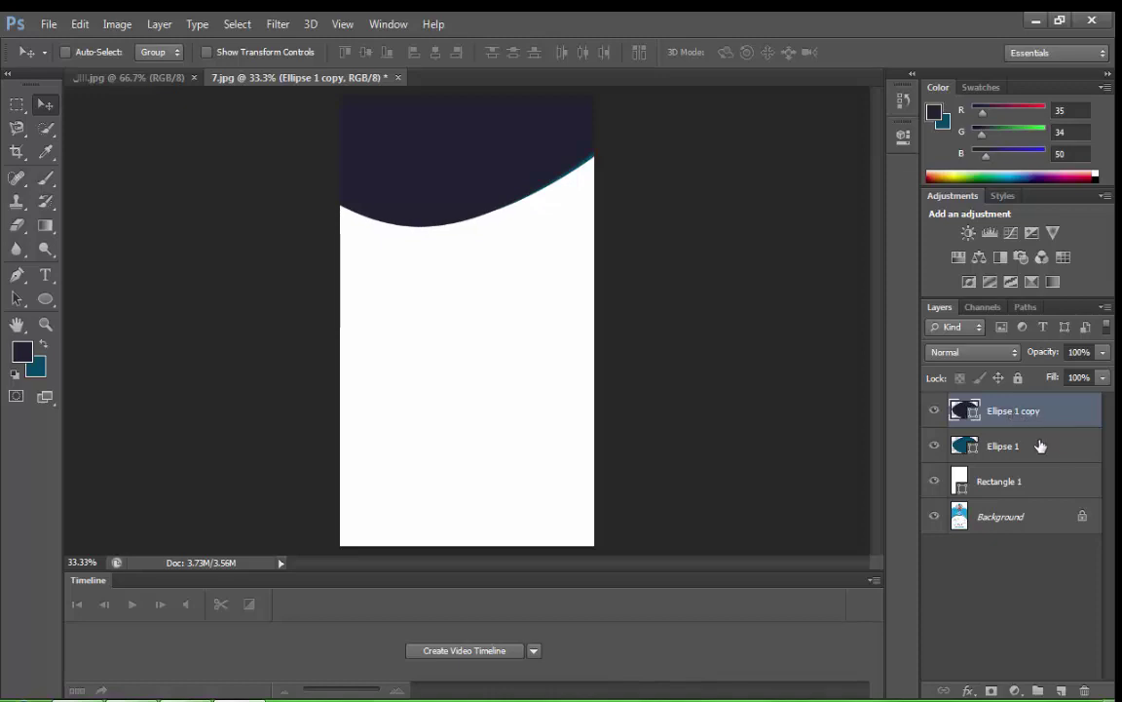
Nudge the teal Ellipse 1 down and left to thicken the band below the header.
left_click(1041, 445)
key("Down")
key("Down")
key("Down")
key("Down")
key("Down")
key("Down")
key("Down")
key("Down")
key("Down")
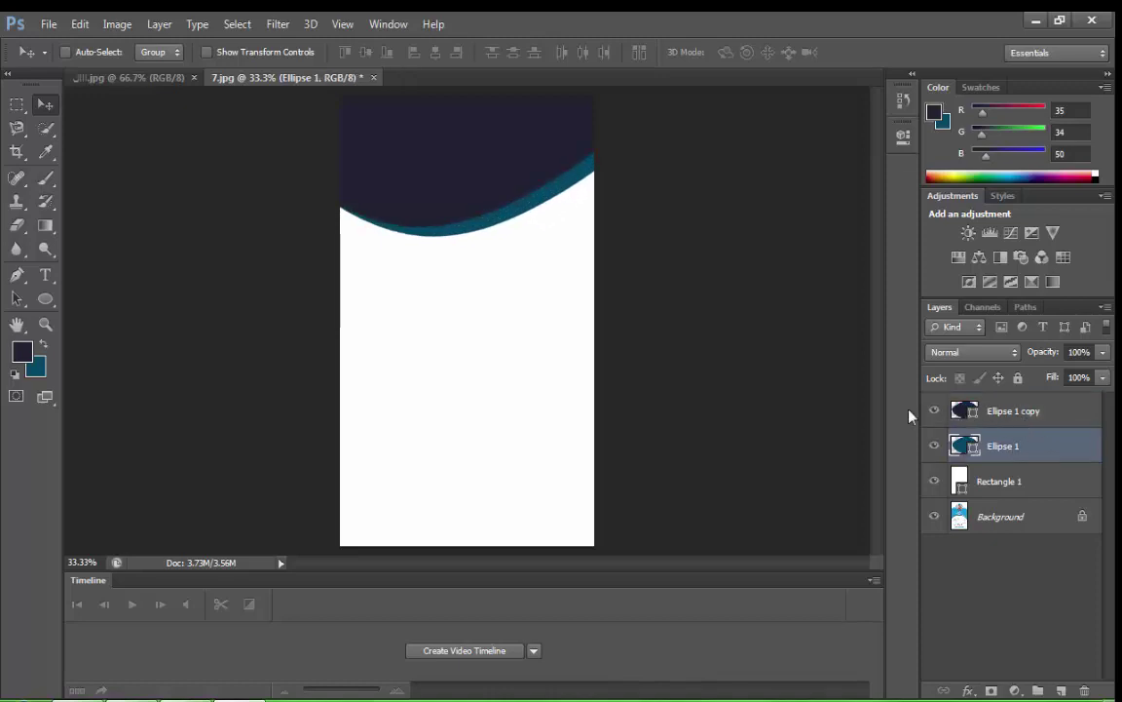
key("Left")
key("Left")
key("Left")
key("Left")
key("Left")
key("Left")
key("Left")
key("Left")
key("Left")
key("Left")
key("Left")
key("Left")
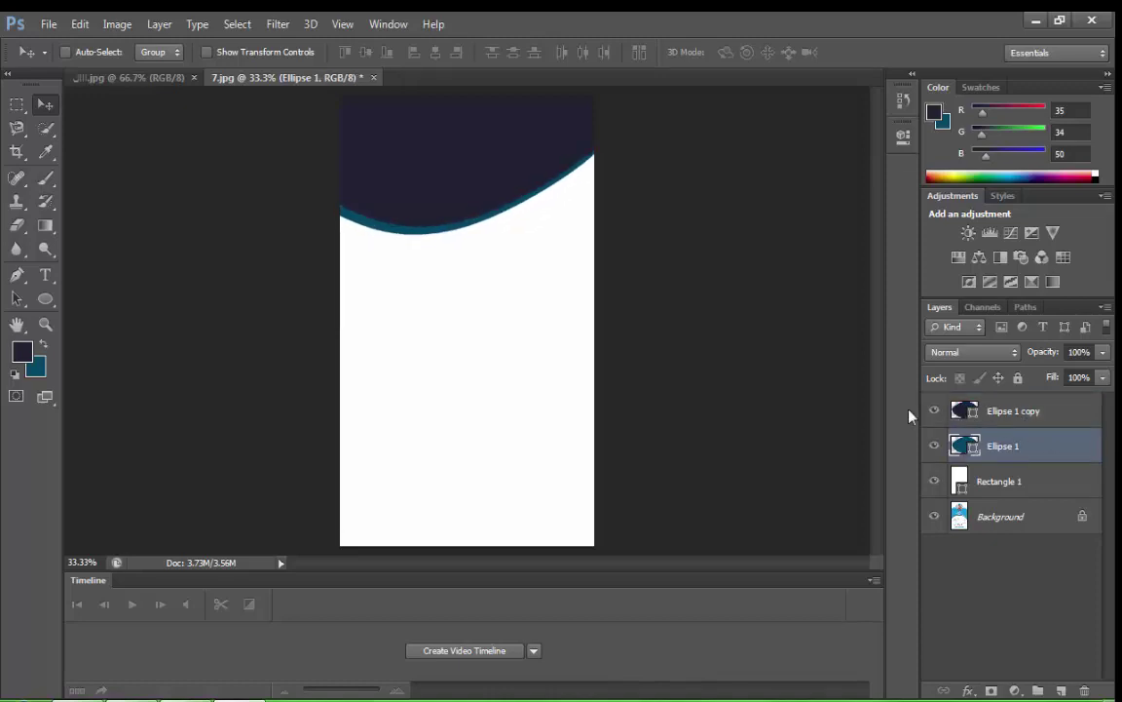
key("Down")
key("Down")
key("Down")
key("Down")
key("Down")
key("Down")
key("Down")
key("Down")
key("Down")
key("Down")
key("Down")
key("Down")
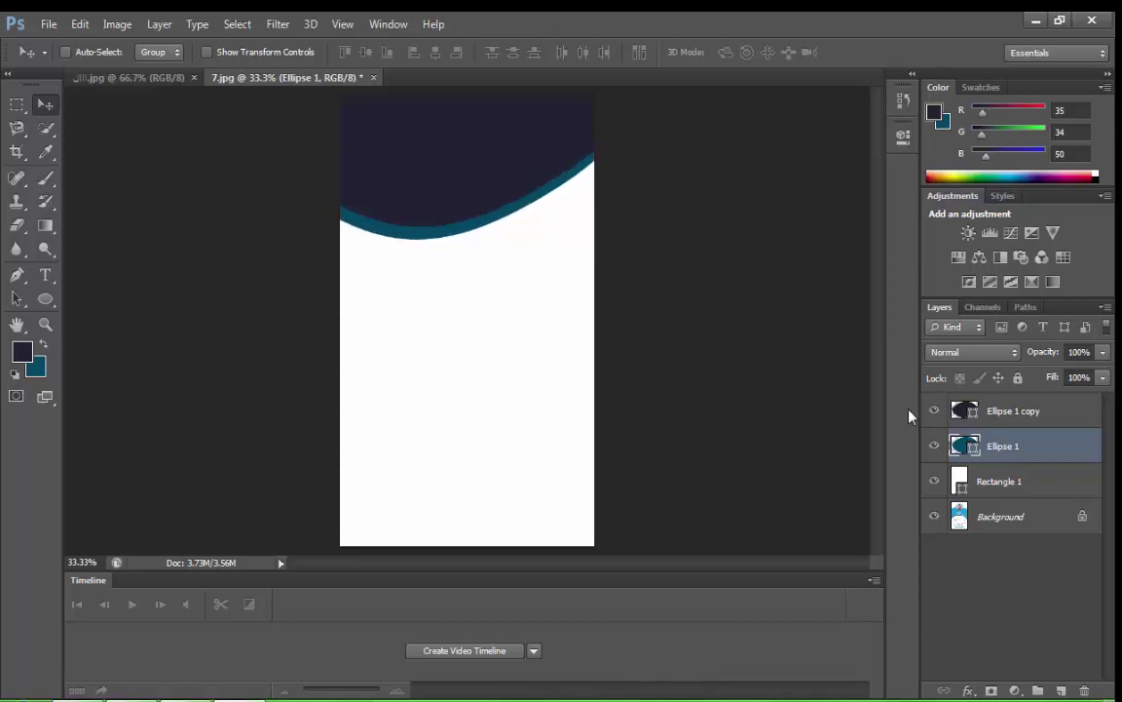
key("Up")
key("Up")
key("Up")
key("Up")
key("Up")
key("Up")
key("Down")
key("Down")
key("Down")
key("Down")
key("Down")
key("Down")
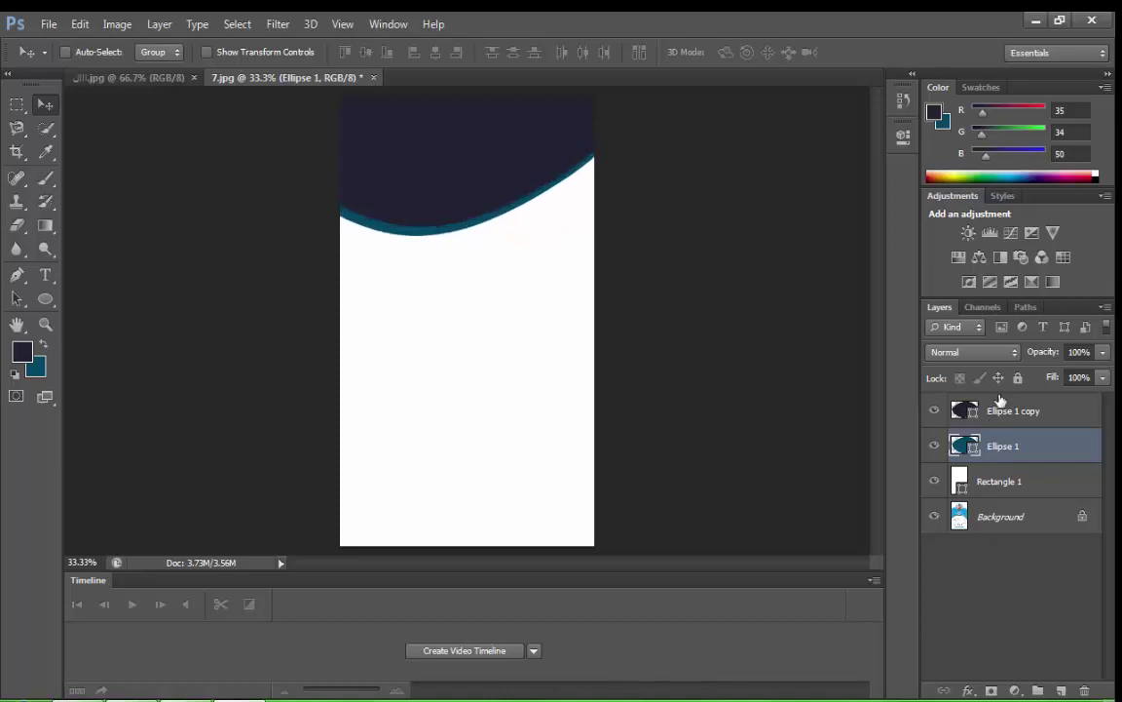
Shift the navy header slightly down-right and slide the teal wave further below it.
left_click(1004, 410)
mouse_move(571, 182)
left_mouse_down()
mouse_move(578, 198)
mouse_move(574, 188)
left_mouse_up()
left_click(1004, 445)
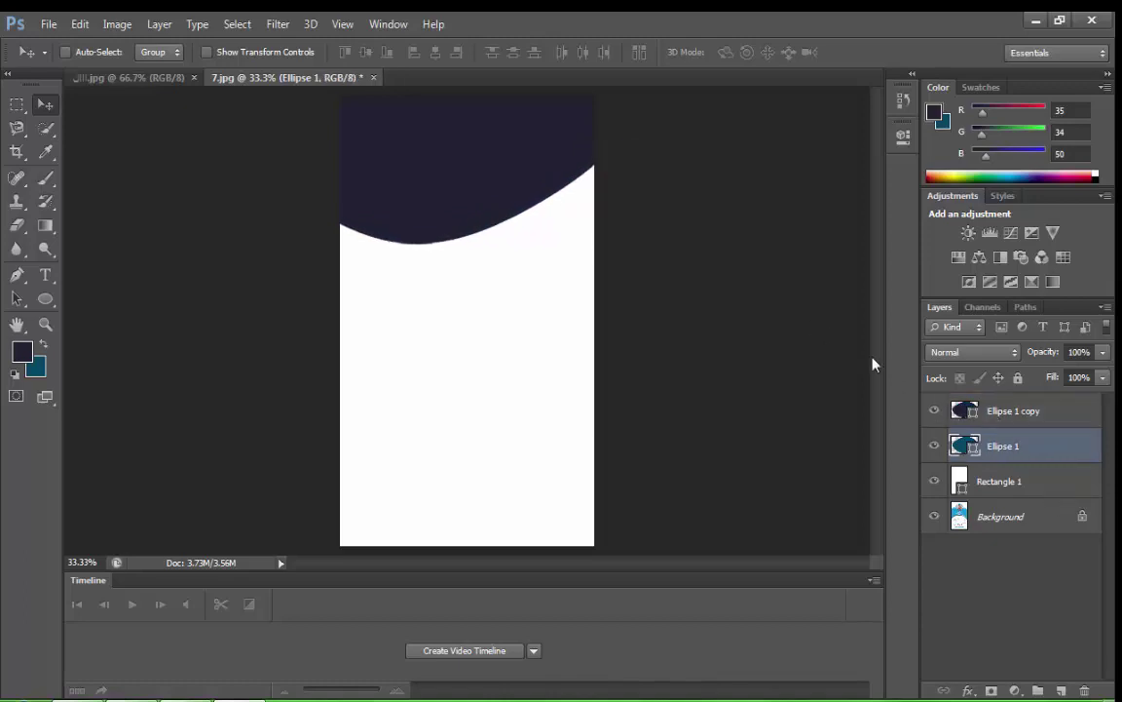
key("Down")
key("Down")
key("Down")
key("Left")
key("Left")
key("Left")
key("Left")
key("Down")
key("Down")
key("Down")
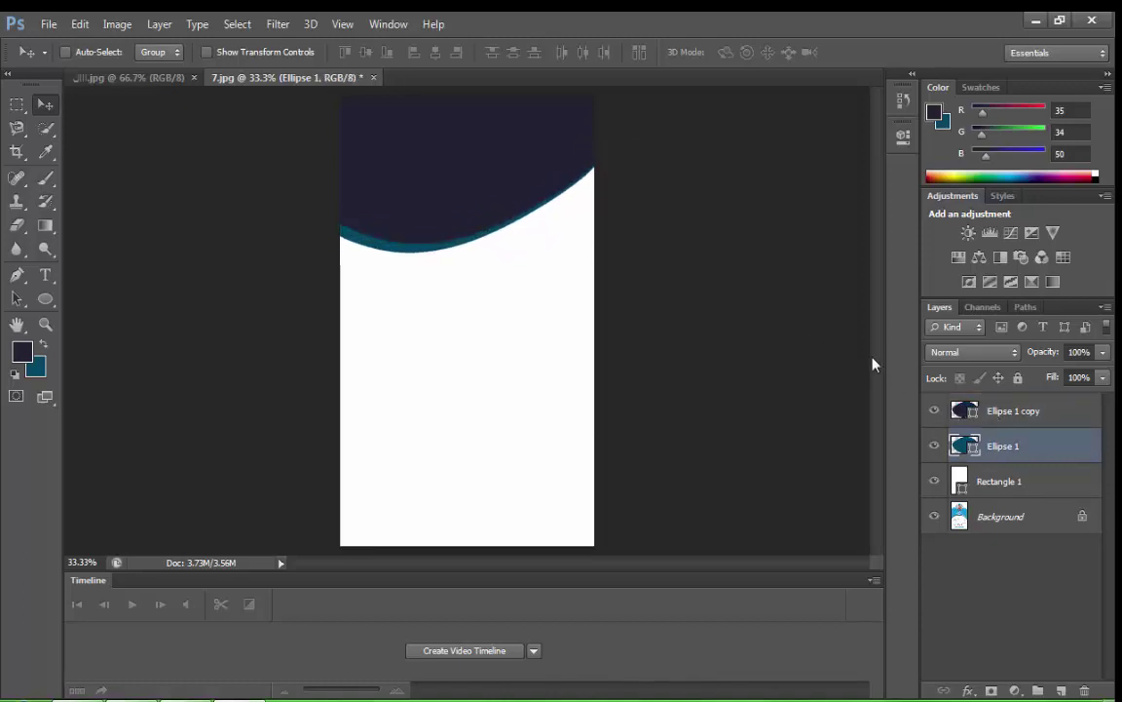
key("Down")
key("Down")
key("Down")
key("Down")
key("Down")
key("Down")
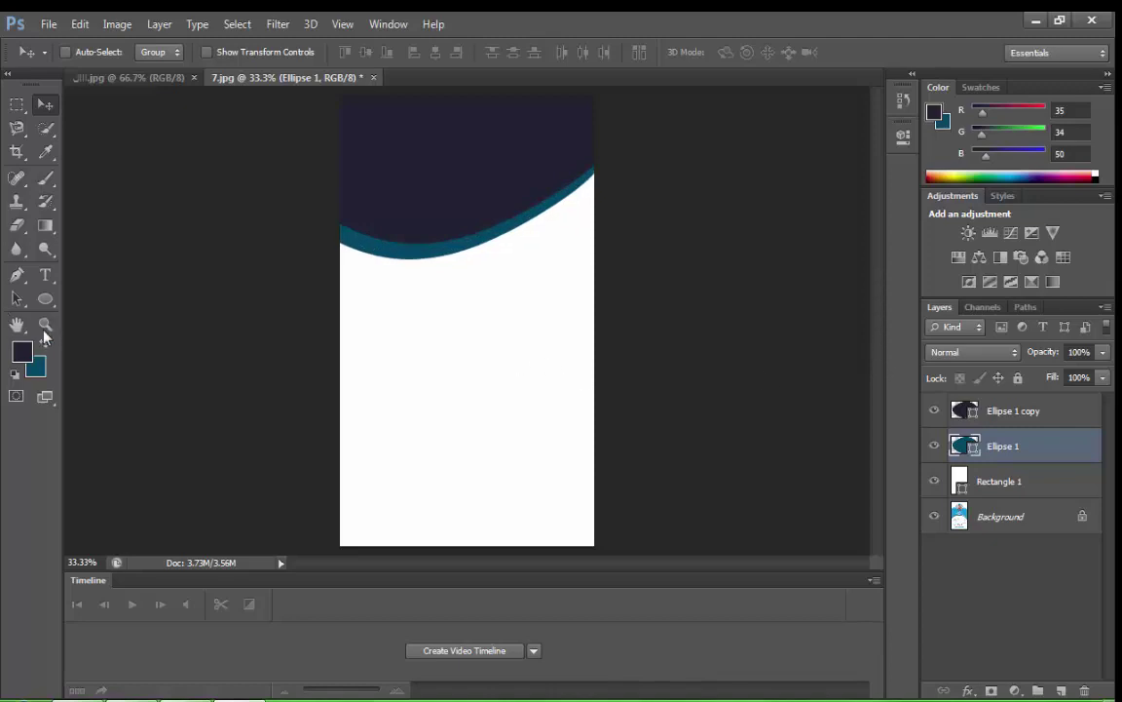
left_click(45, 325)
Zoom to 50% and rotate the teal wave about -2.6° with Free Transform Path.
left_click(556, 188)
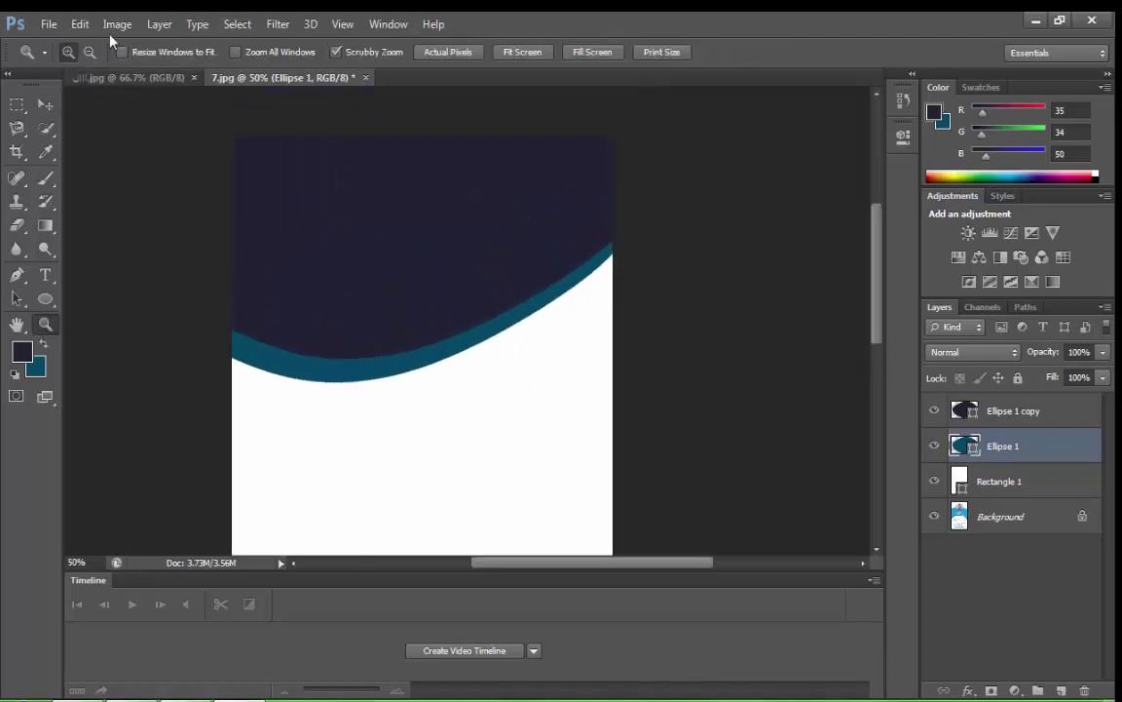
left_click(80, 23)
left_click(175, 359)
left_click_drag(568, 295, 720, 282)
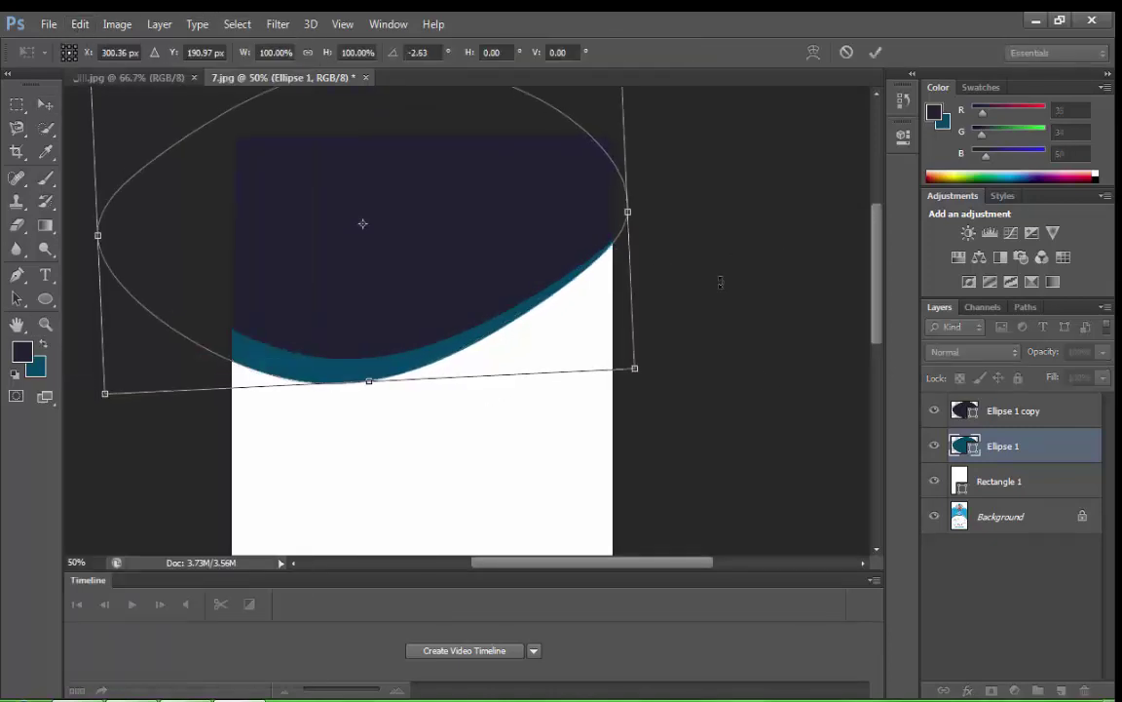
key("Return")
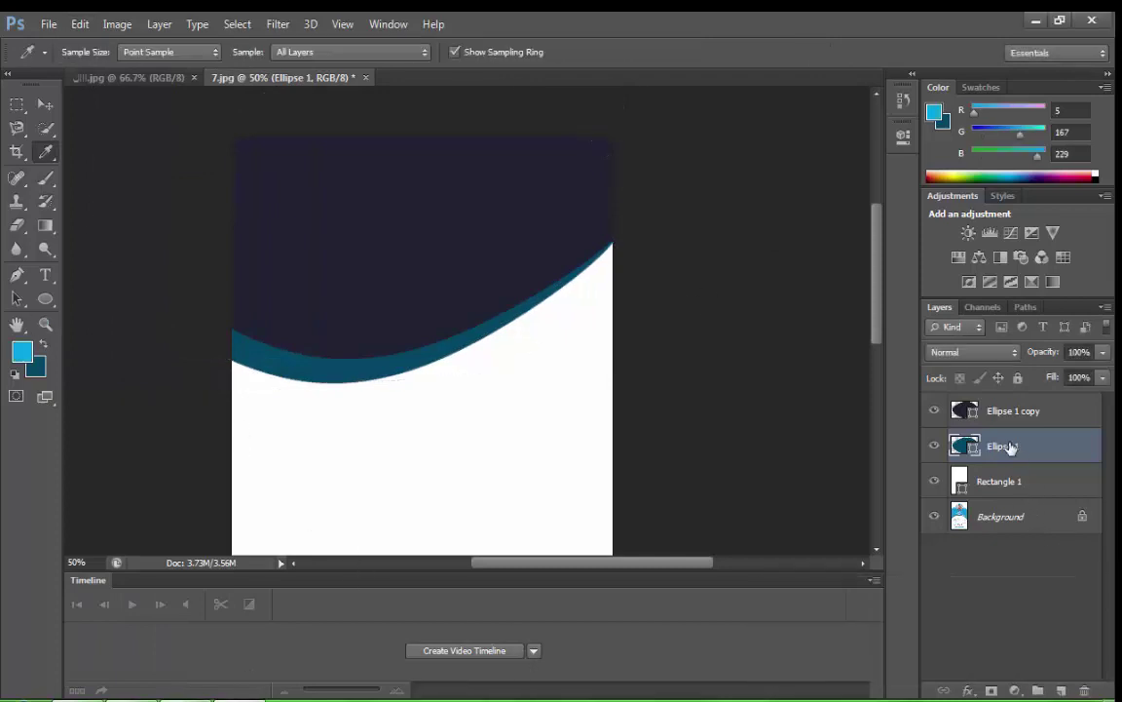
Duplicate the Ellipse 1 layer as Ellipse 1 copy 2.
right_click(1009, 446)
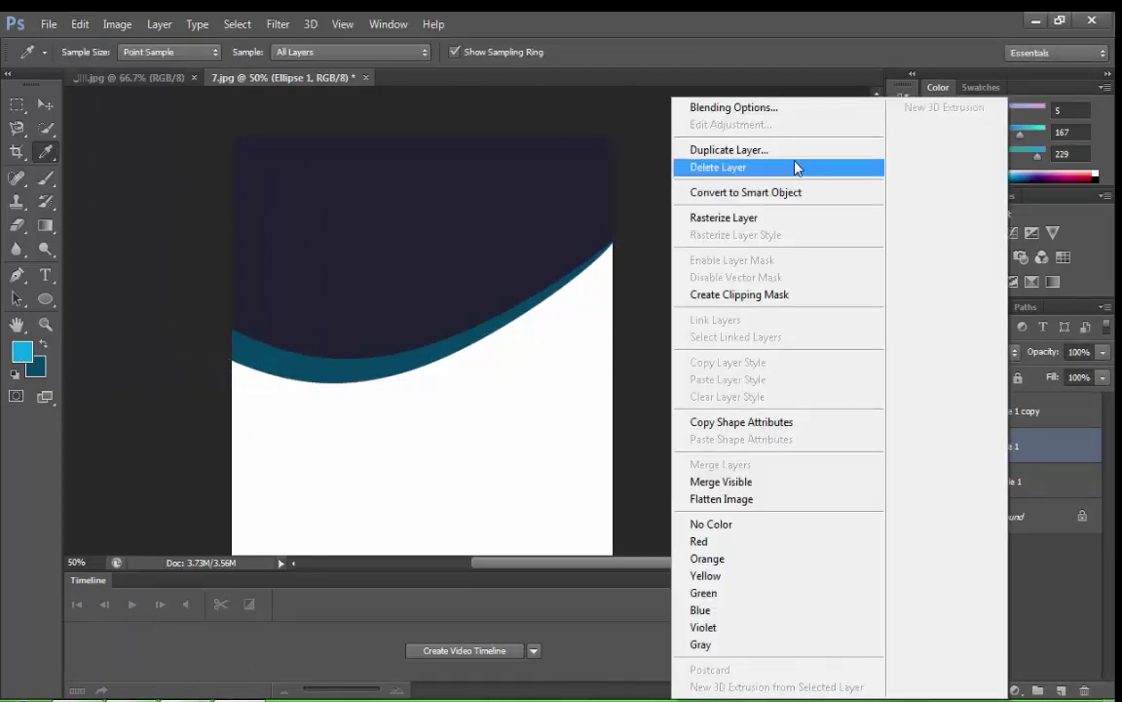
left_click(785, 150)
key("Return")
left_click(244, 341)
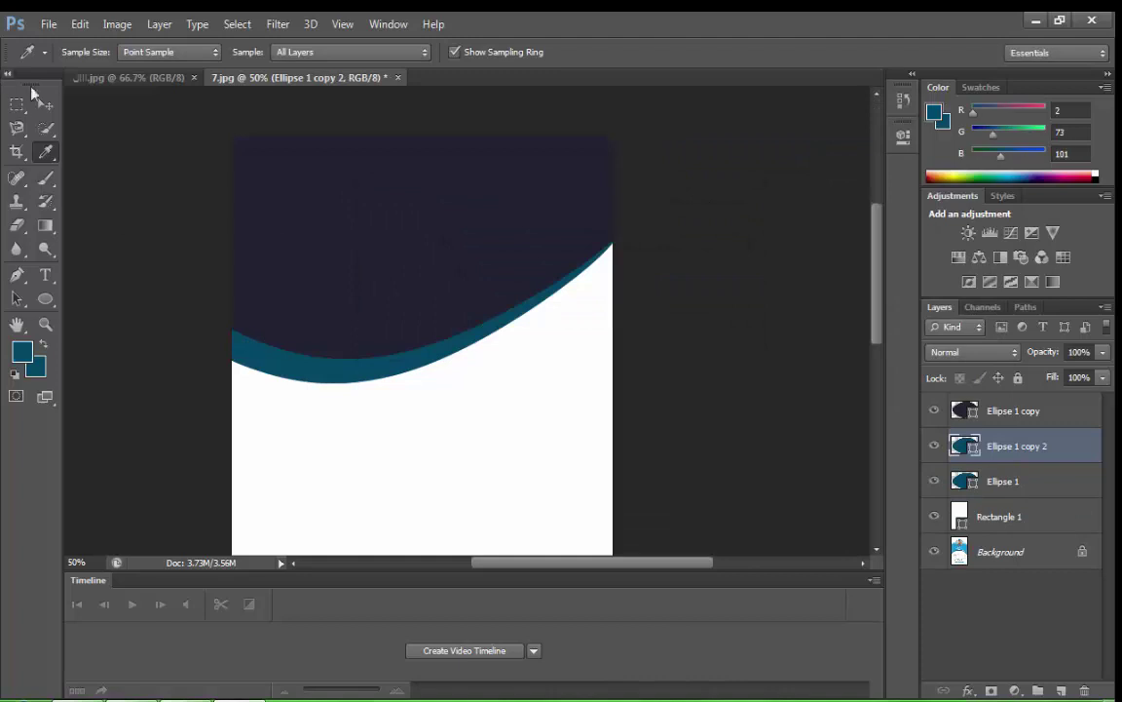
Nudge Ellipse 1 down and recolour it lighter blue #066a91.
key("v")
left_click(1013, 480)
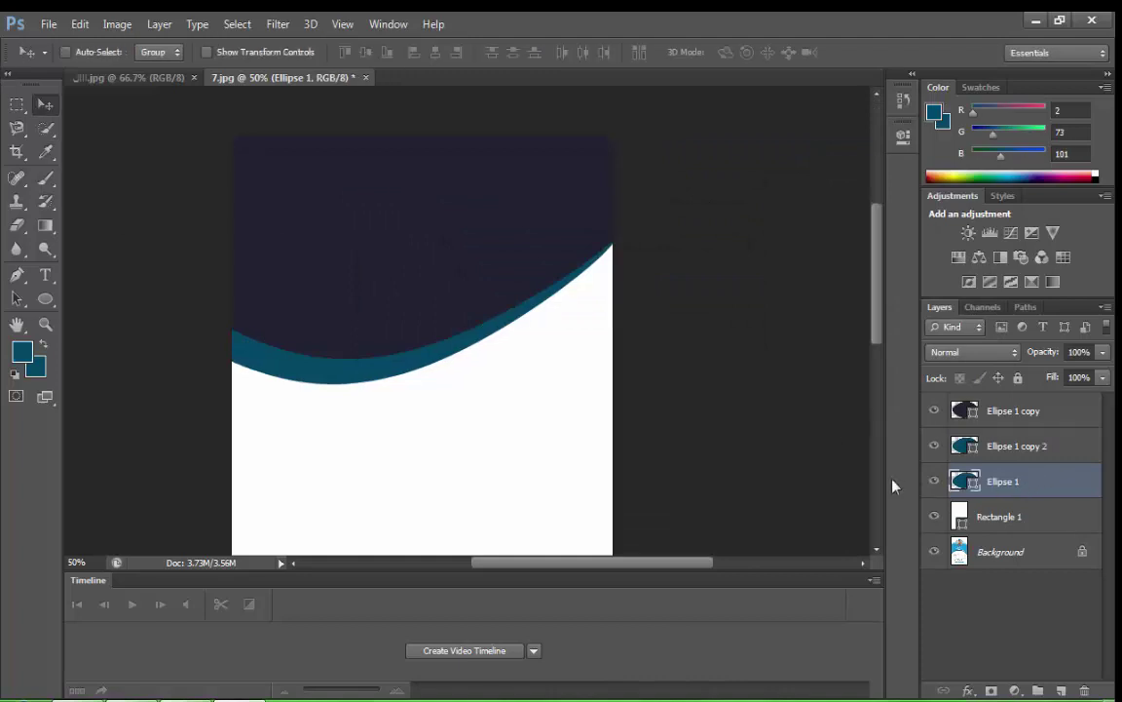
key("shift+Down")
key("shift+Down")
double_click(963, 481)
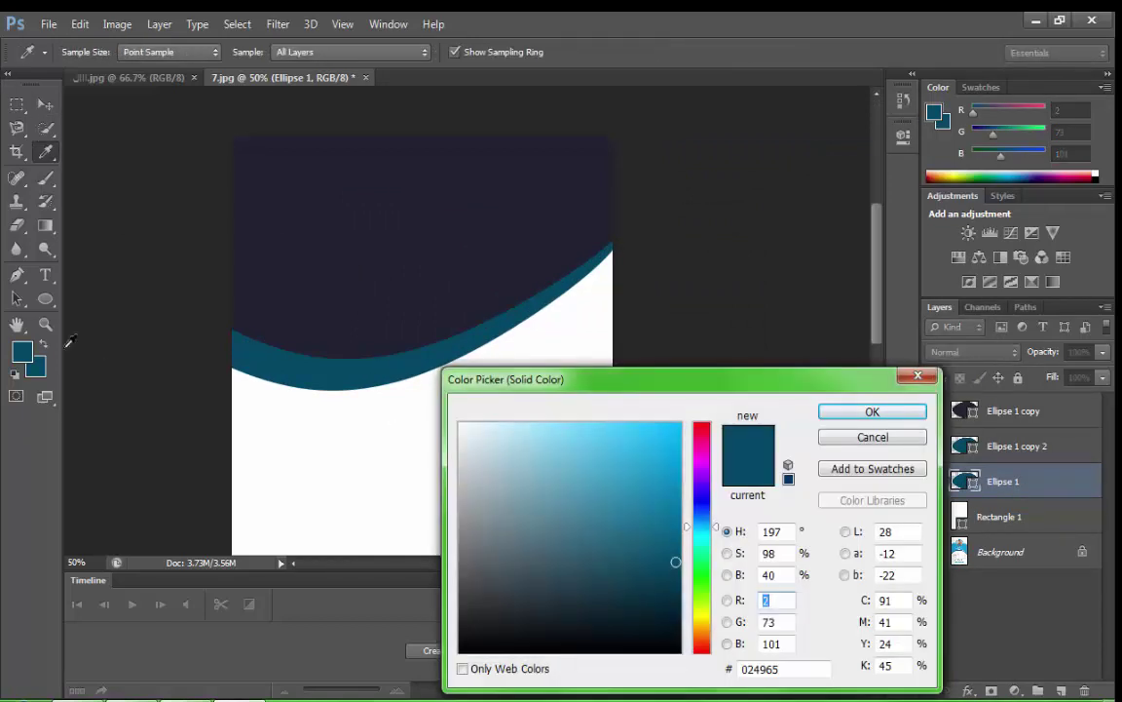
left_click_drag(672, 522, 667, 495)
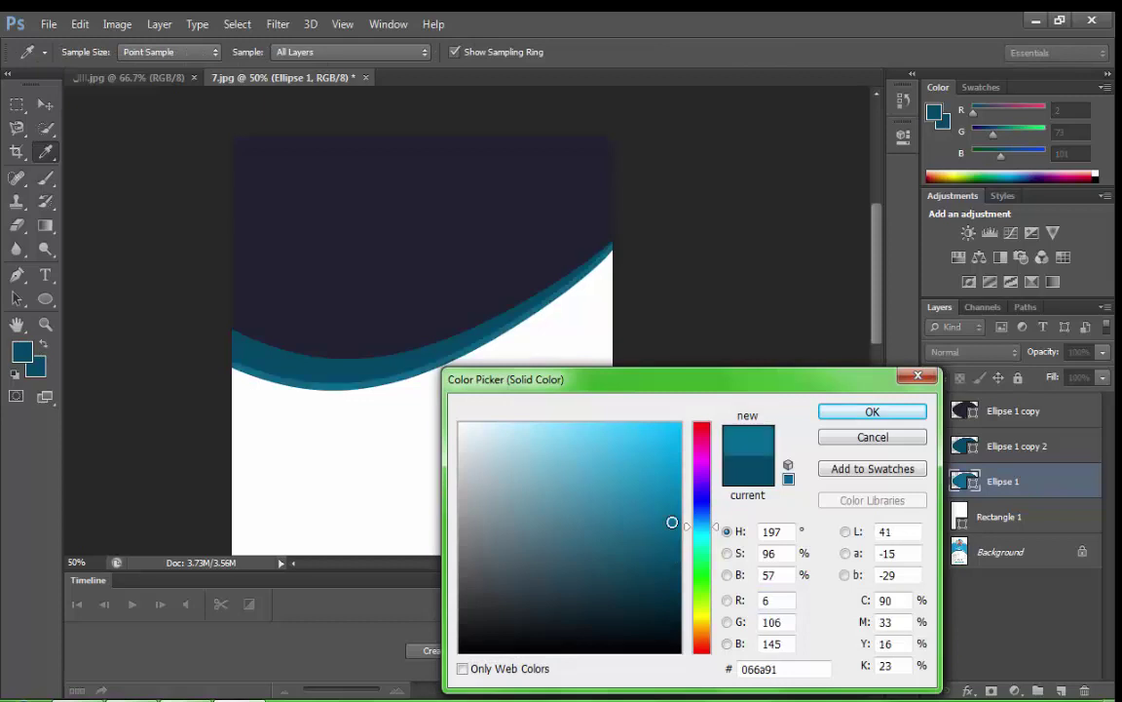
left_click(872, 412)
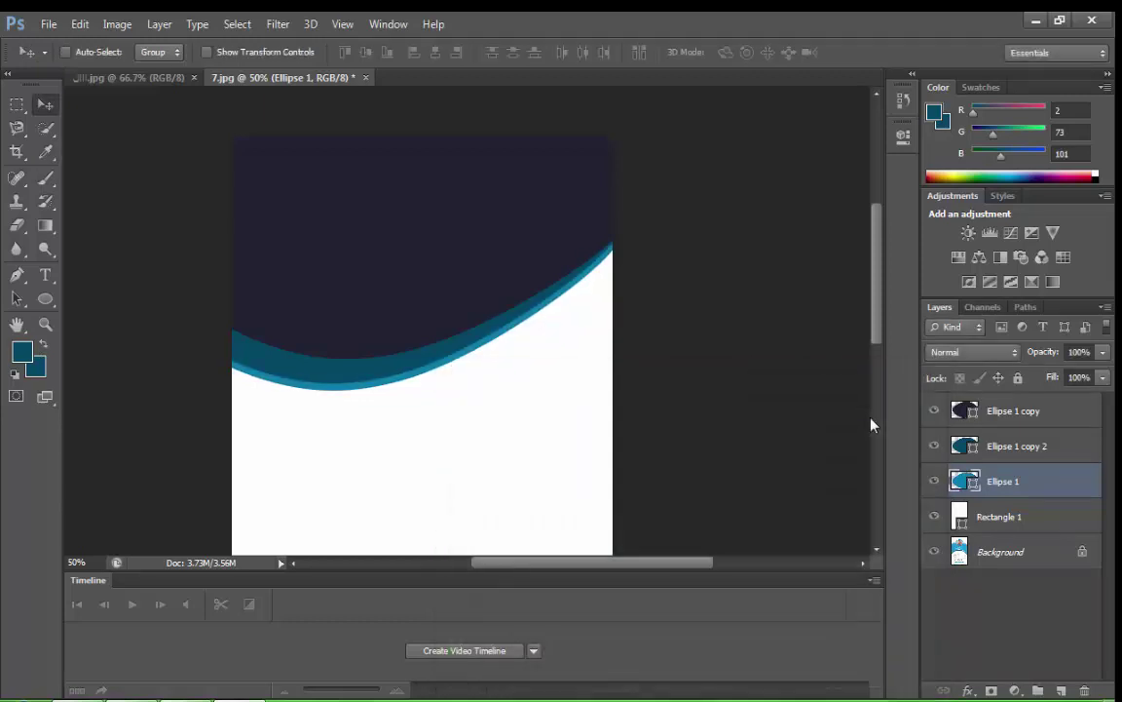
Rotate the lighter wave about -3.7° with Free Transform Path.
left_click(80, 23)
left_click(212, 360)
left_click_drag(702, 384, 720, 366)
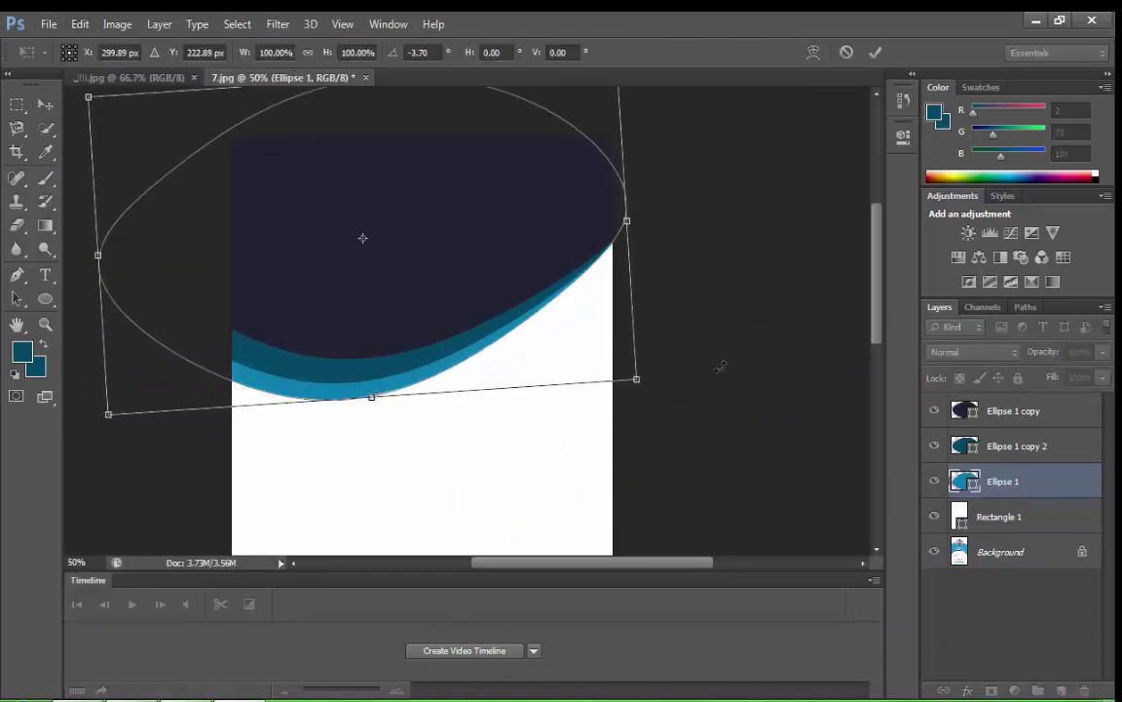
key("Return")
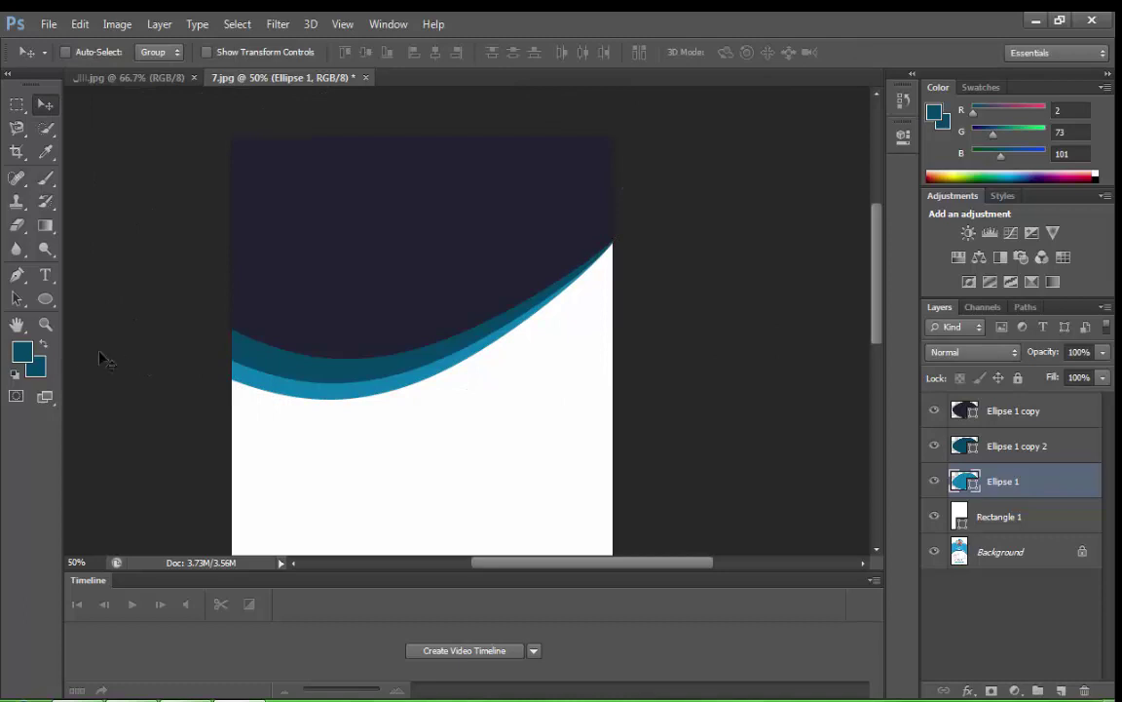
left_click(48, 322)
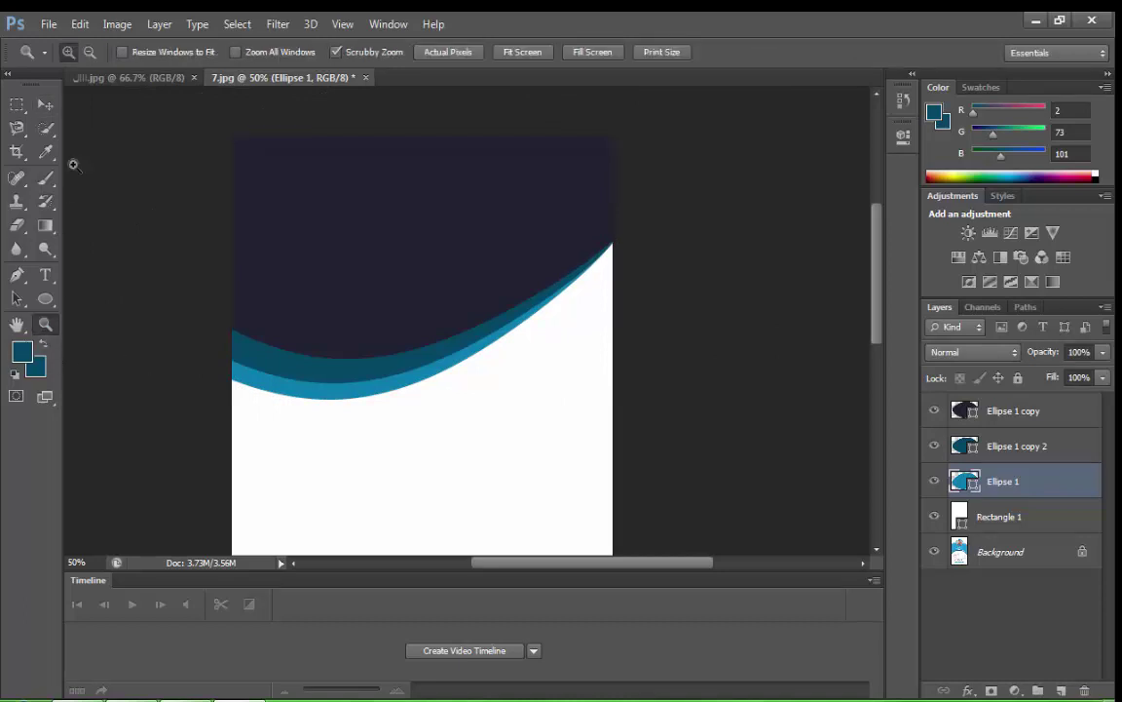
Zoom out and discard an empty text layer started on the ellipse path.
left_click(90, 52)
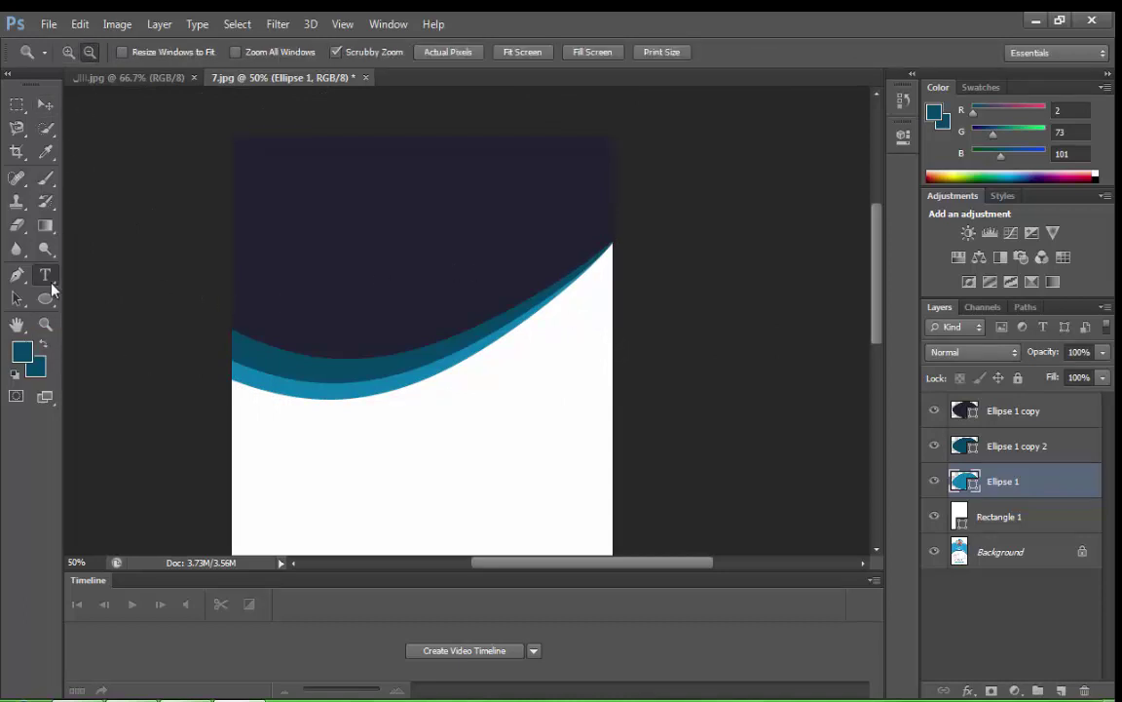
left_click(334, 261)
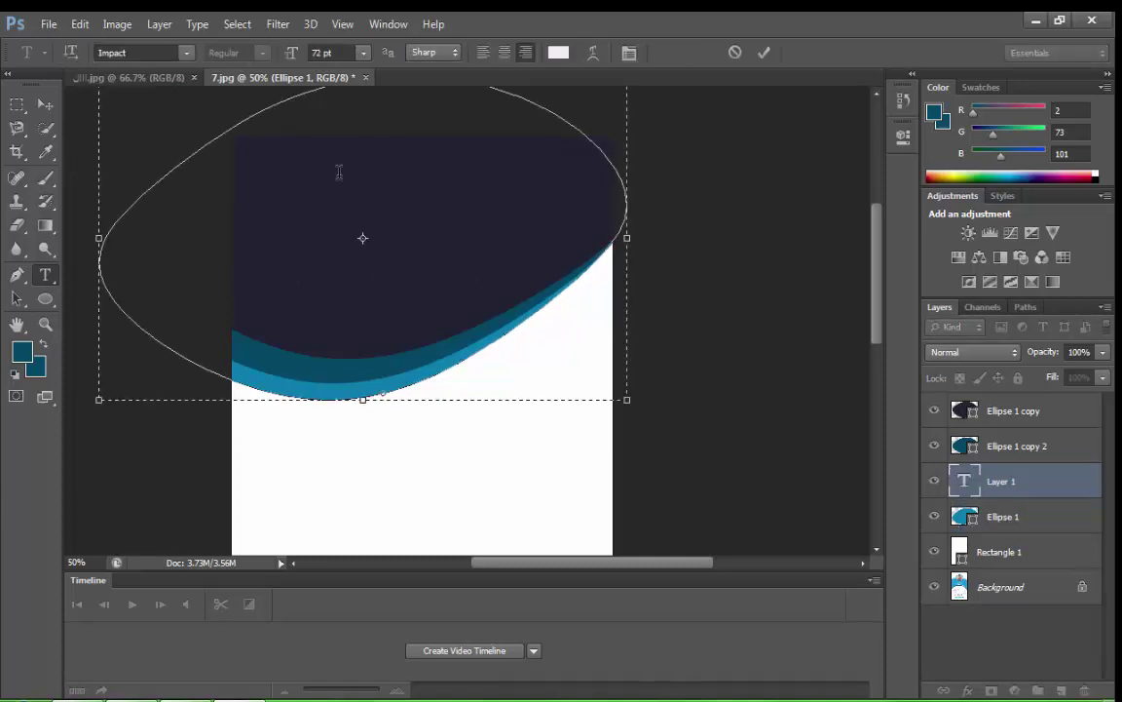
left_click(47, 109)
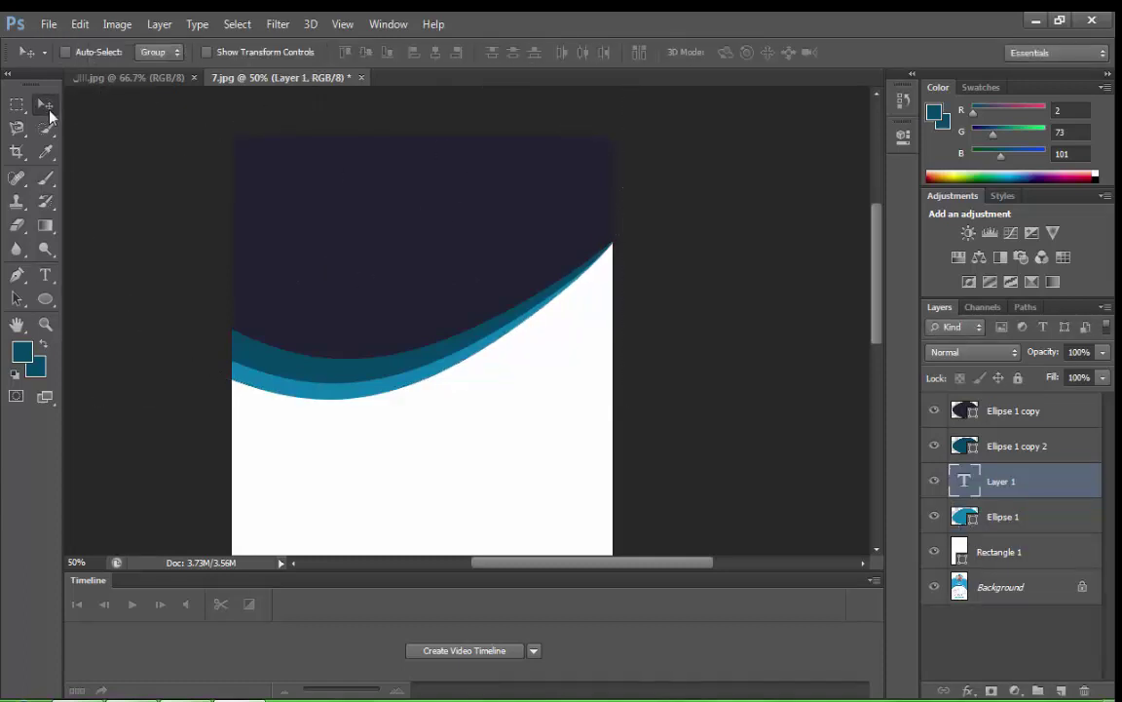
key("Delete")
Place text on the ellipse path at 24 pt, then delete the empty type layer.
left_click(43, 276)
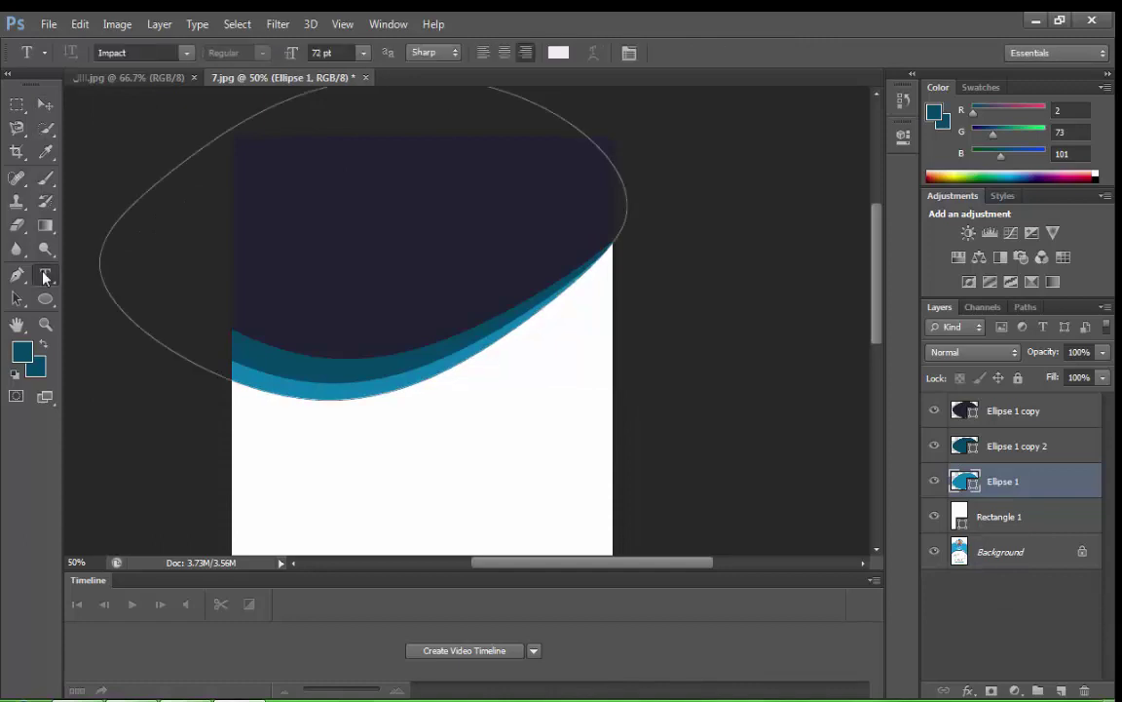
left_click(336, 287)
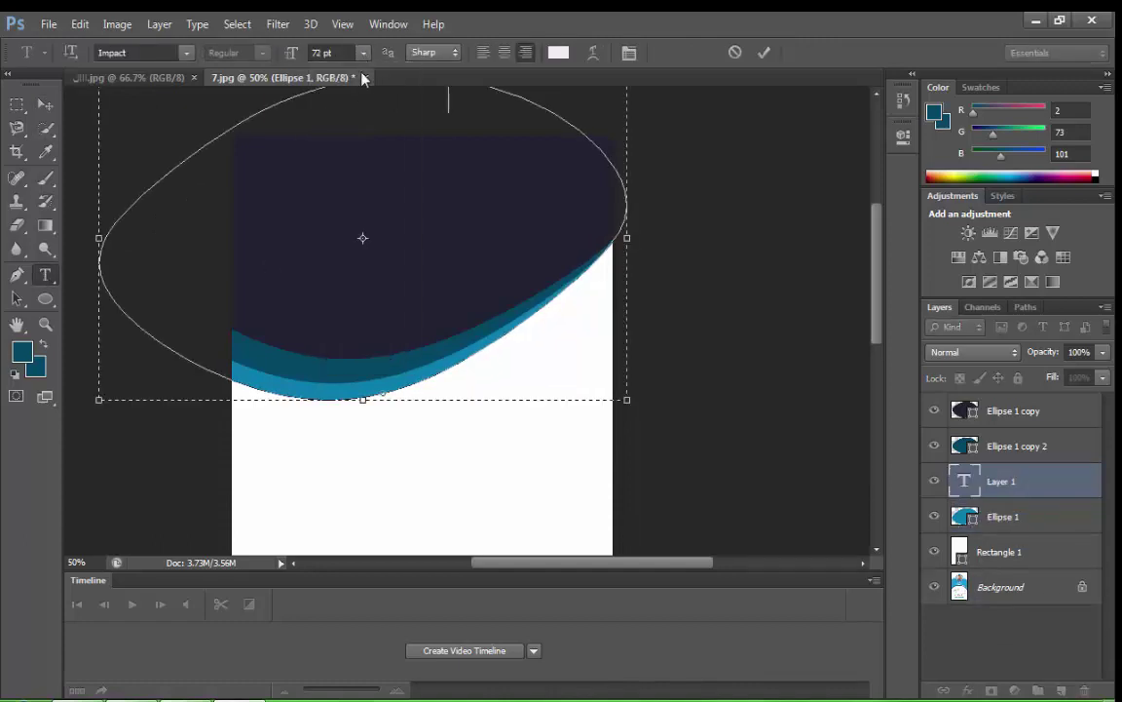
left_click(362, 53)
left_click(369, 260)
left_click(45, 105)
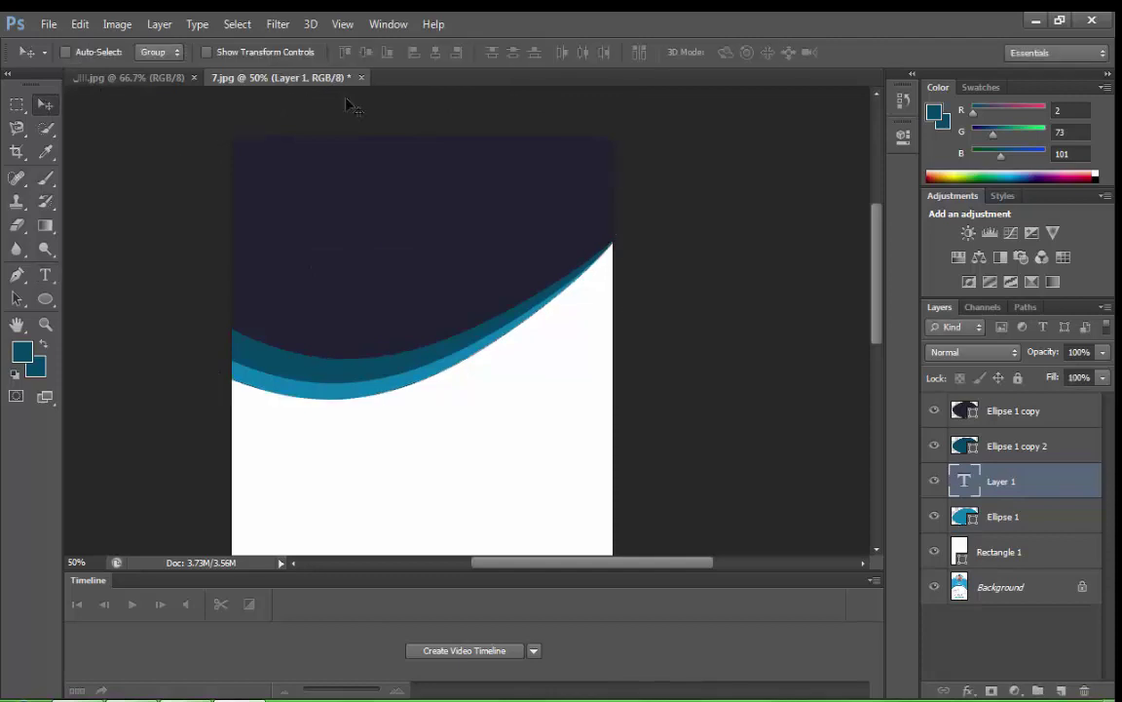
key("Delete")
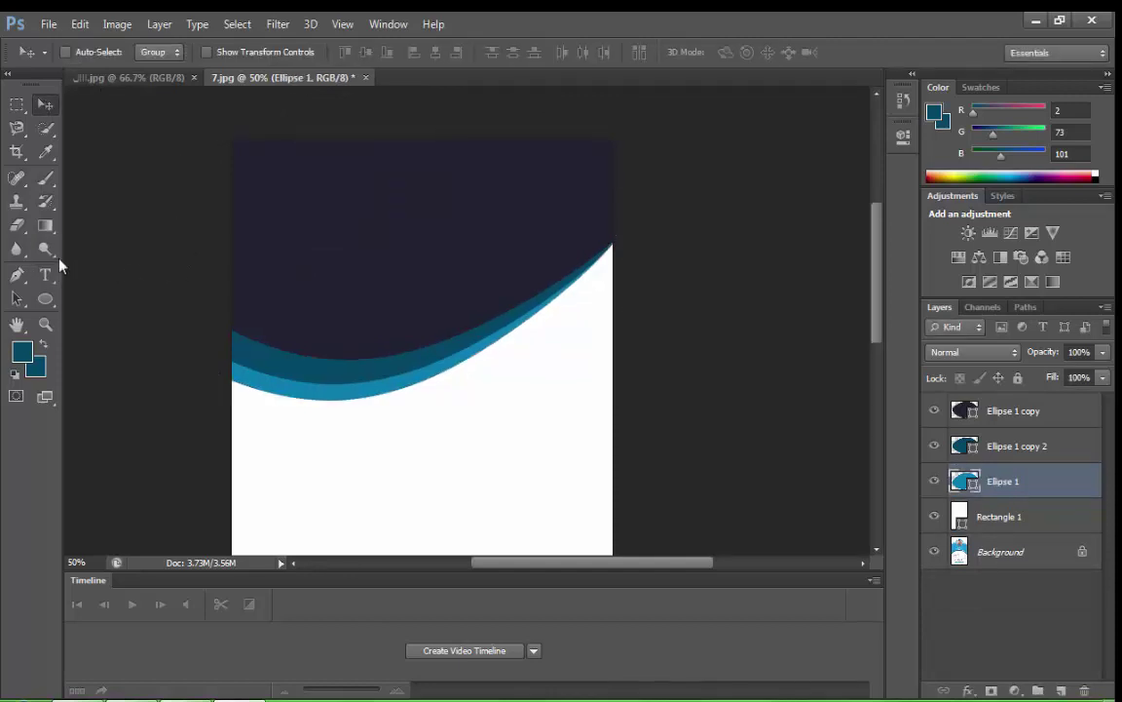
Place another text point, discard it, and scroll down to the card's white area.
left_click(45, 275)
left_click(414, 250)
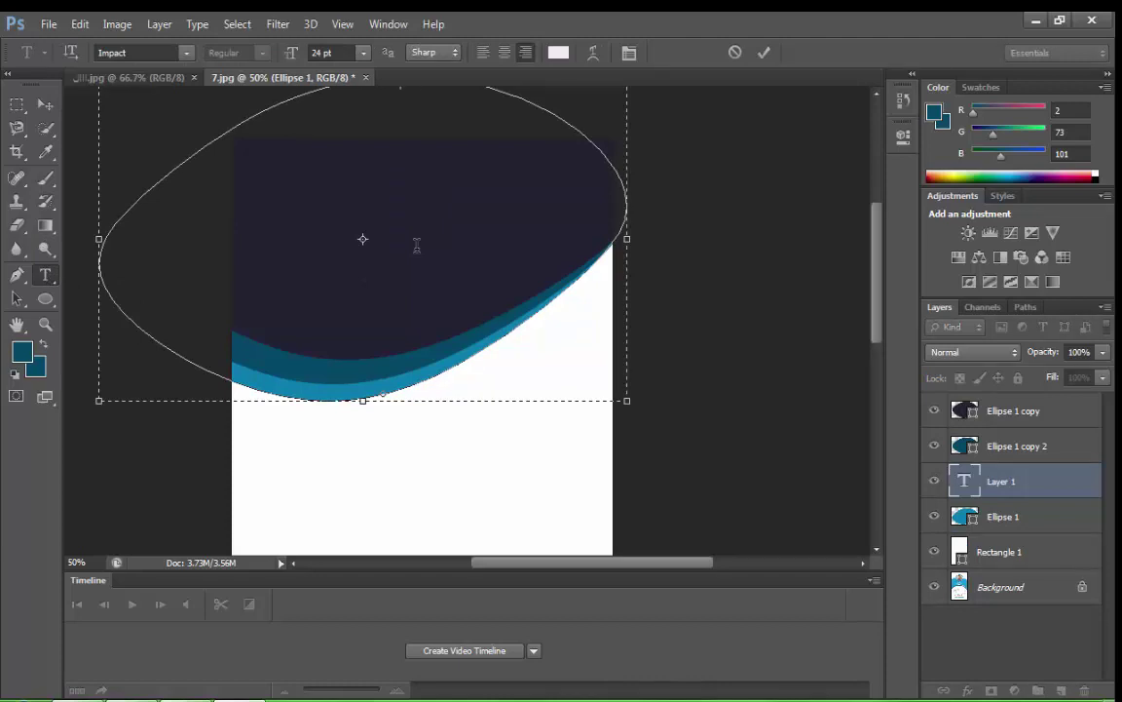
left_click(49, 96)
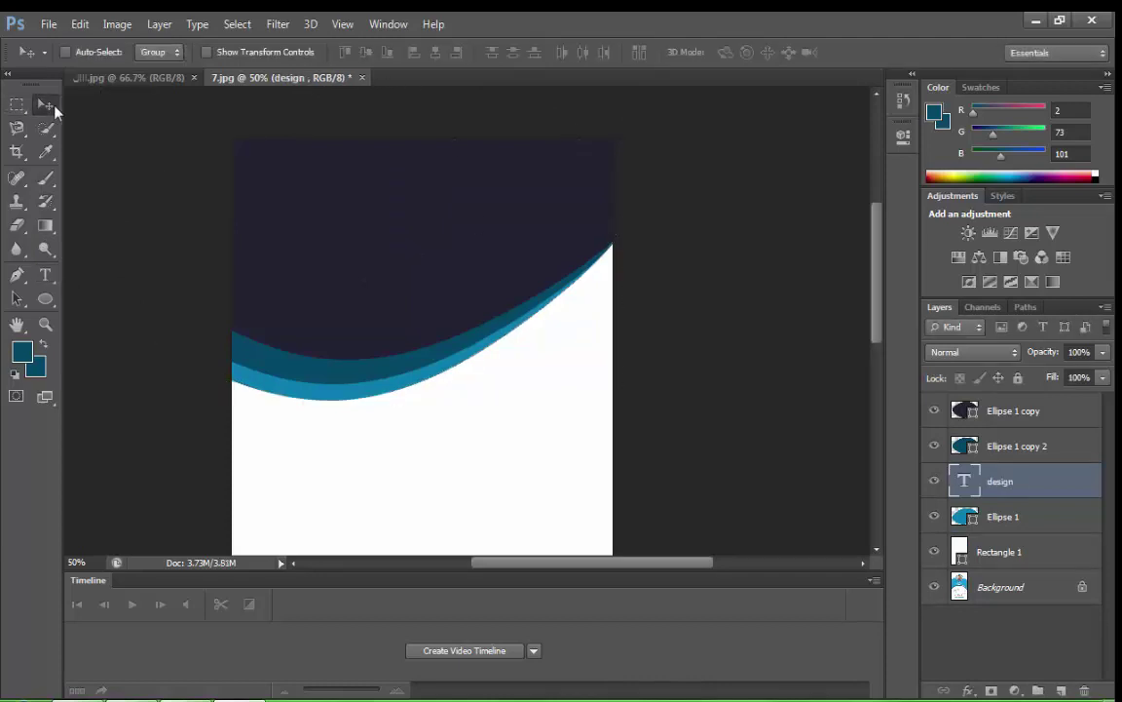
key("Delete")
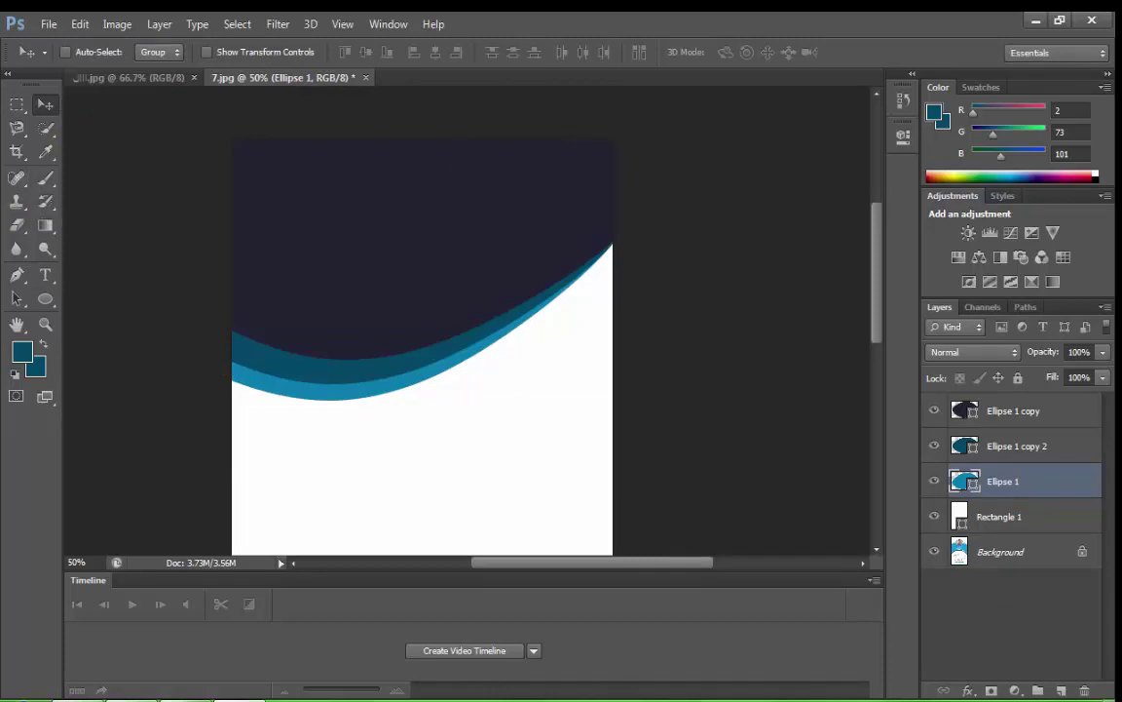
scroll(316, 416, "down", 4)
Type 'Design Graphic' in Impact on the card and colour it white.
key("t")
left_click(368, 452)
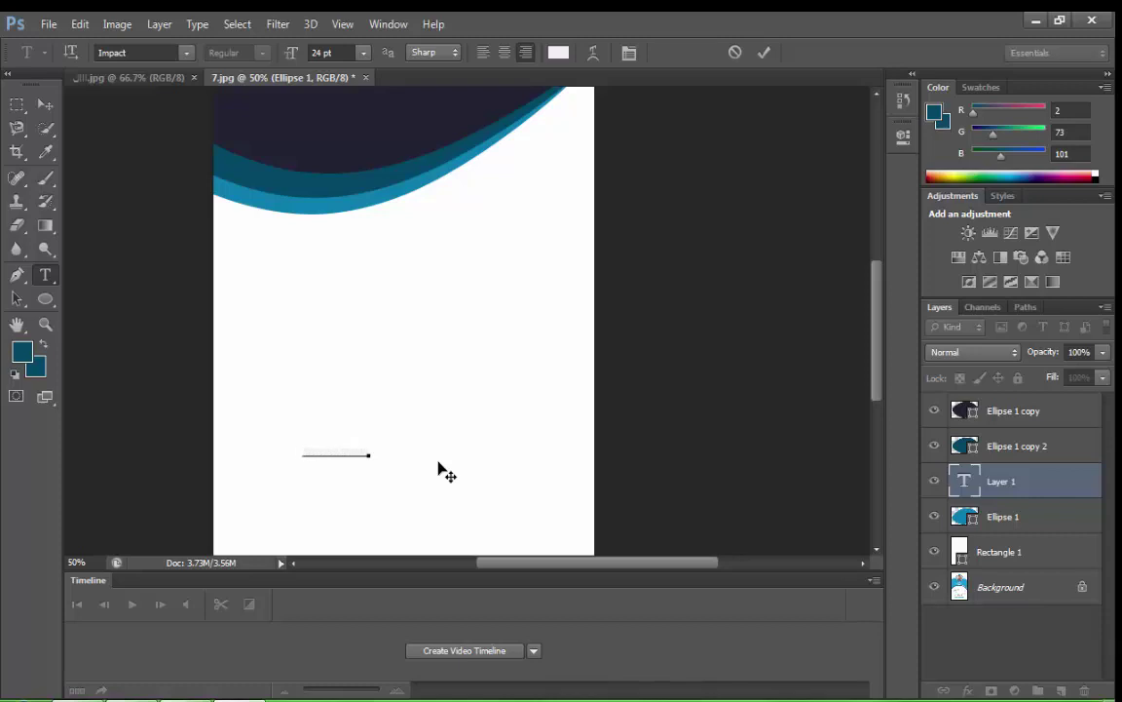
left_click_drag(370, 452, 298, 452)
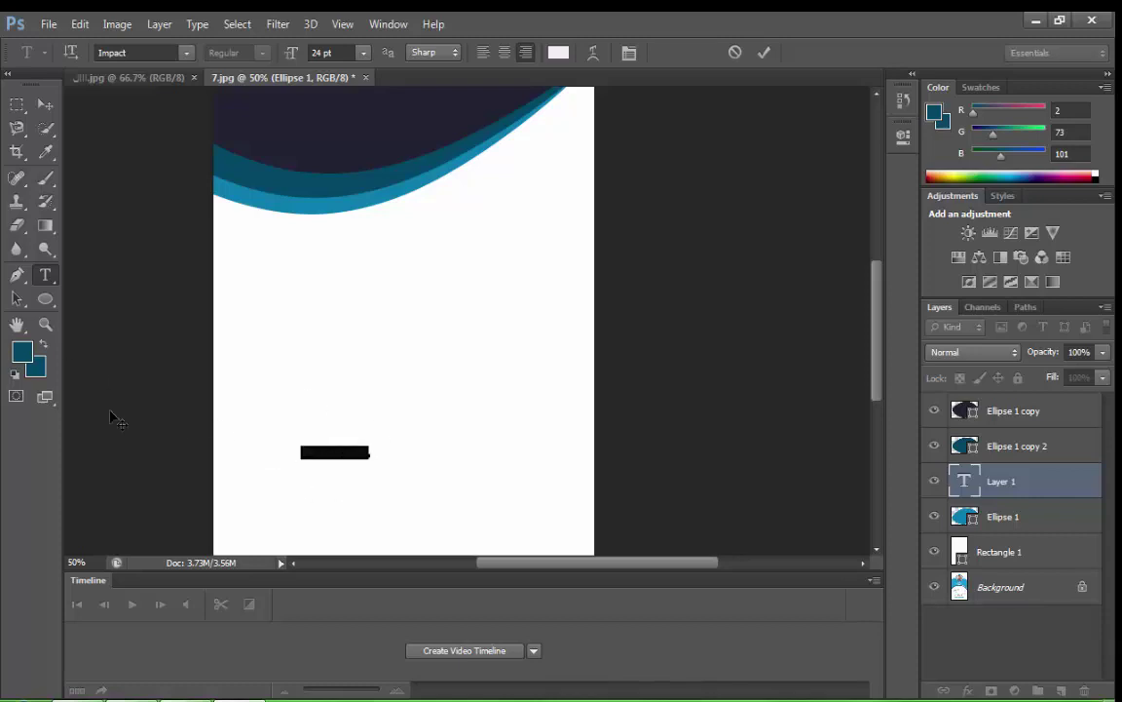
left_click(20, 357)
left_click(389, 333)
left_click(909, 411)
scroll(804, 291, "up", 2)
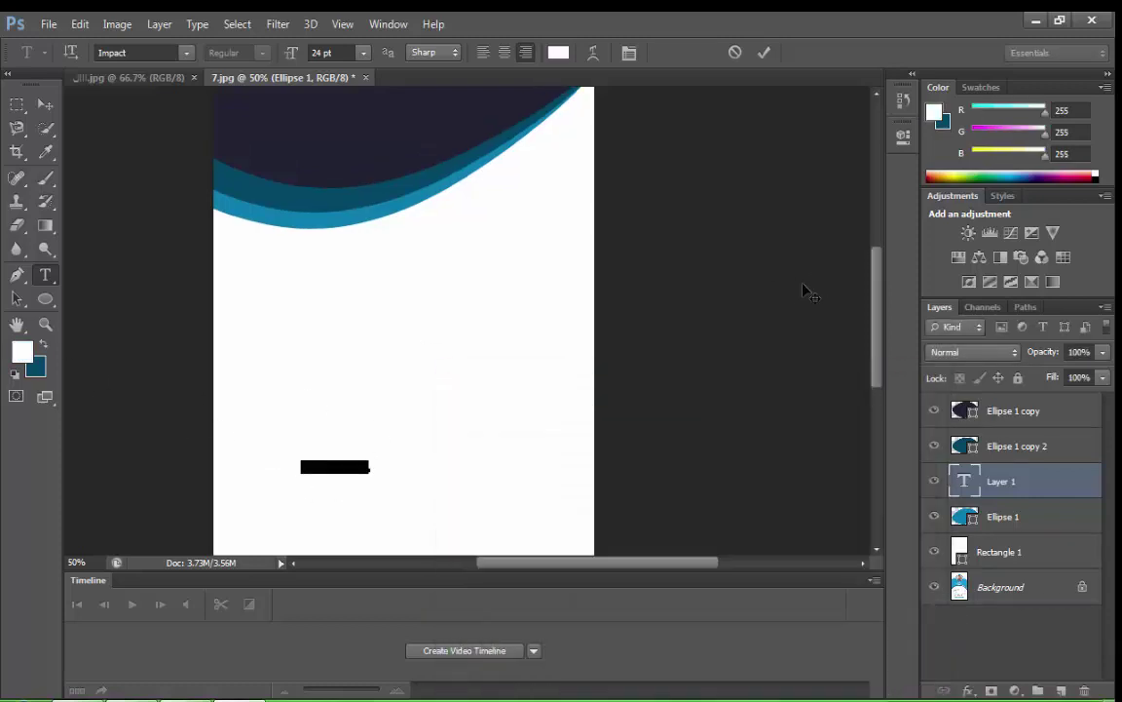
left_click(45, 103)
Move the Design Graphic layer to the top of the stack and onto the navy header.
mouse_move(334, 524)
left_mouse_down()
mouse_move(329, 108)
mouse_move(419, 252)
left_mouse_up()
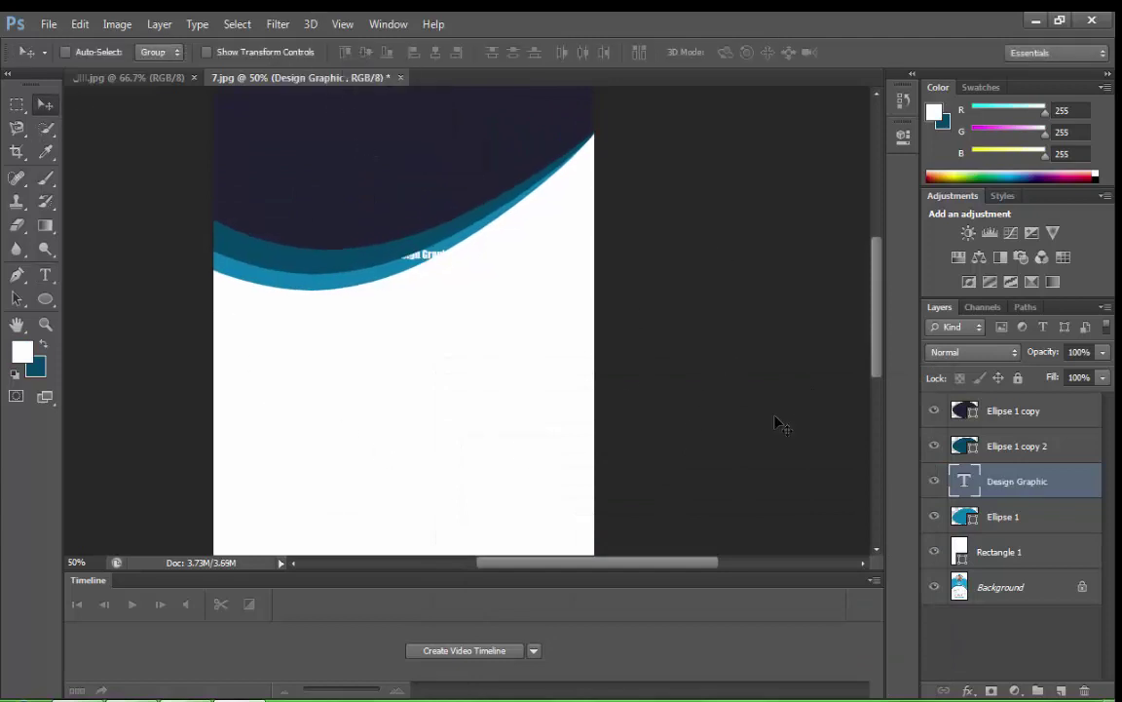
left_click_drag(992, 492, 1013, 409)
scroll(491, 258, "up", 1)
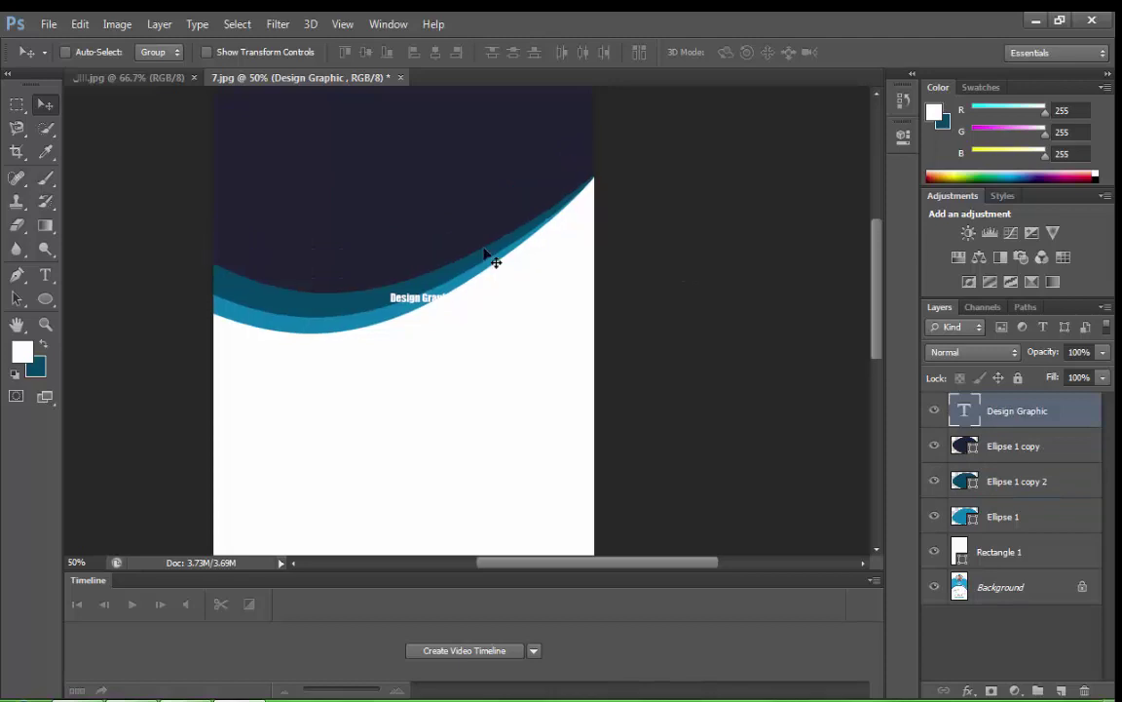
left_click_drag(490, 258, 438, 220)
Enlarge the Design Graphic title with Free Transform and set it near the header top.
left_click(80, 23)
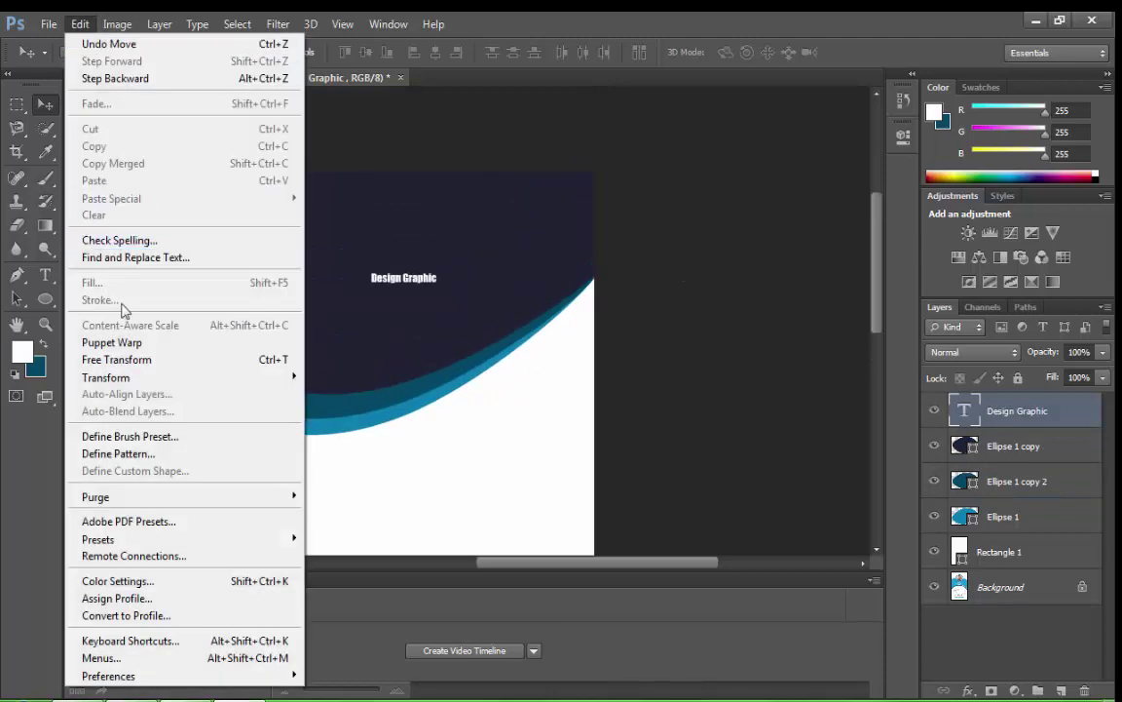
left_click(203, 360)
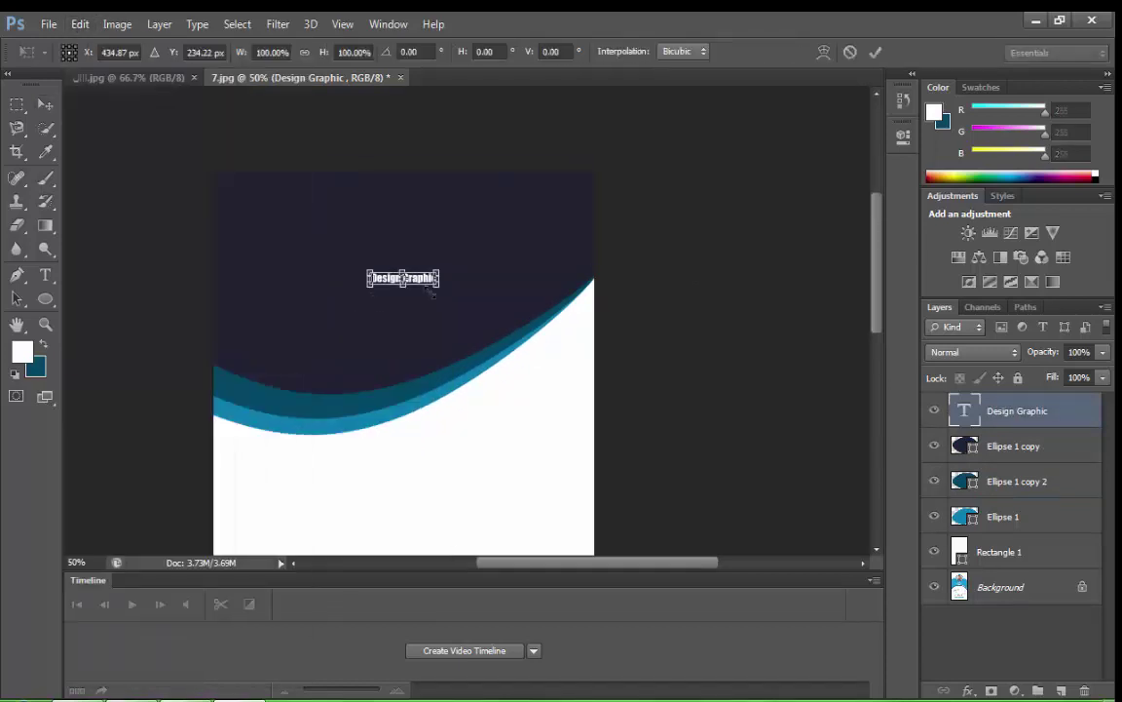
left_click_drag(441, 282, 534, 307)
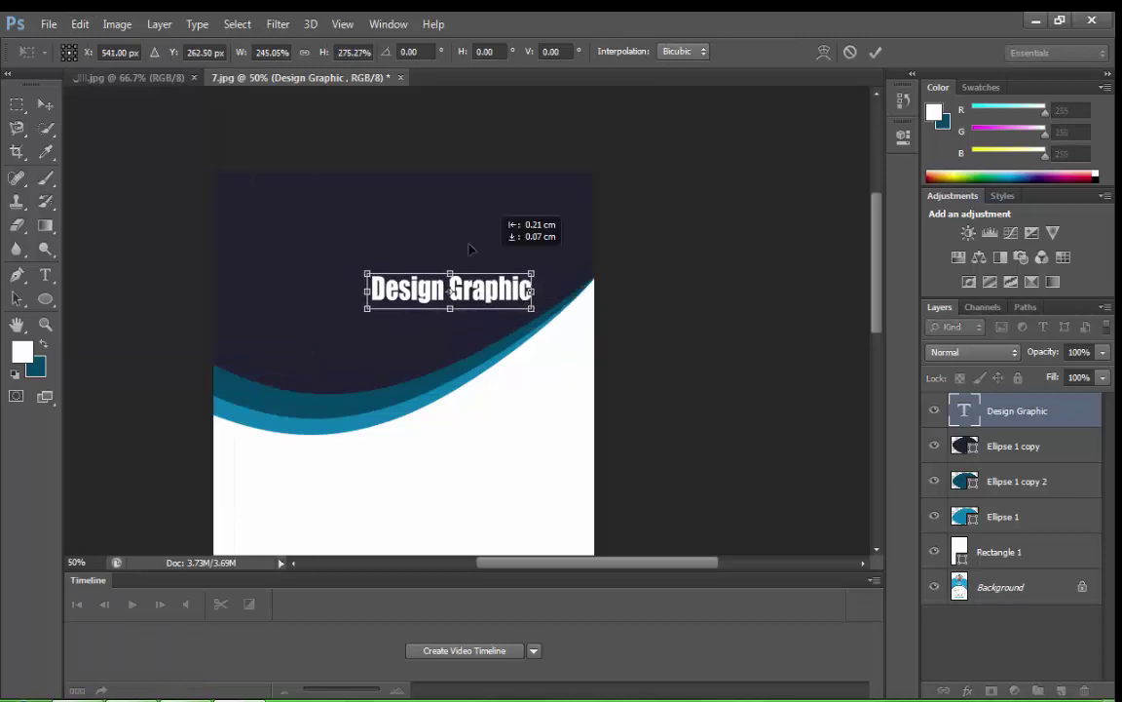
left_click_drag(453, 290, 456, 219)
key("Return")
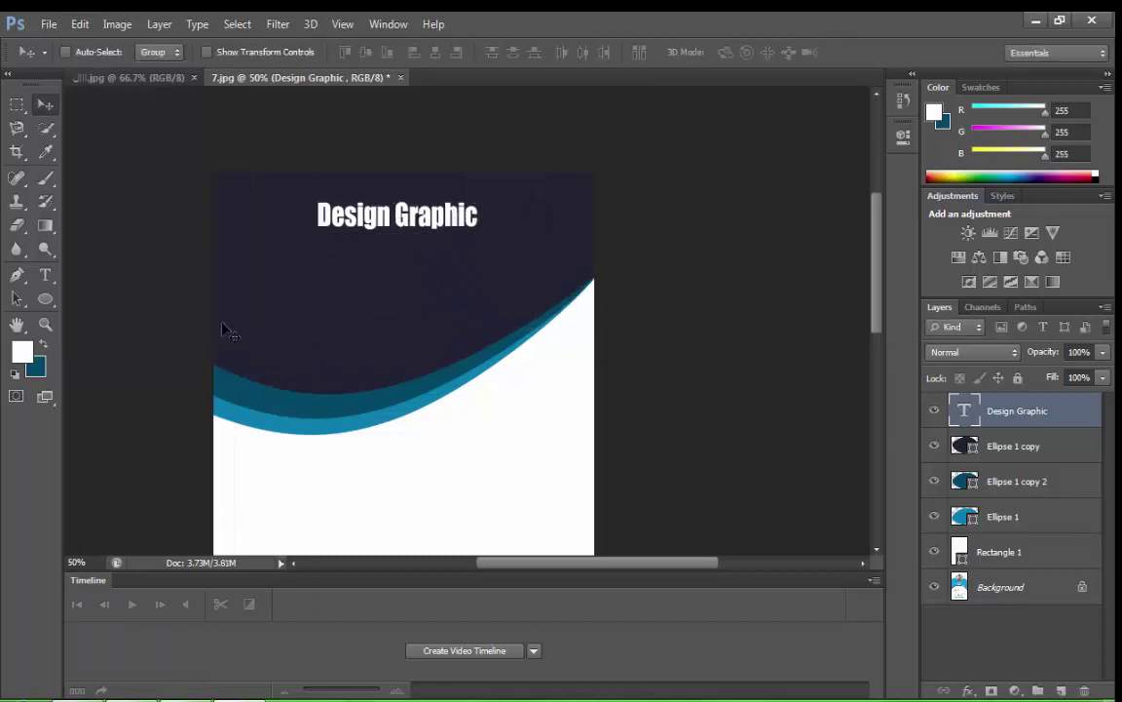
key("t")
left_click(341, 335)
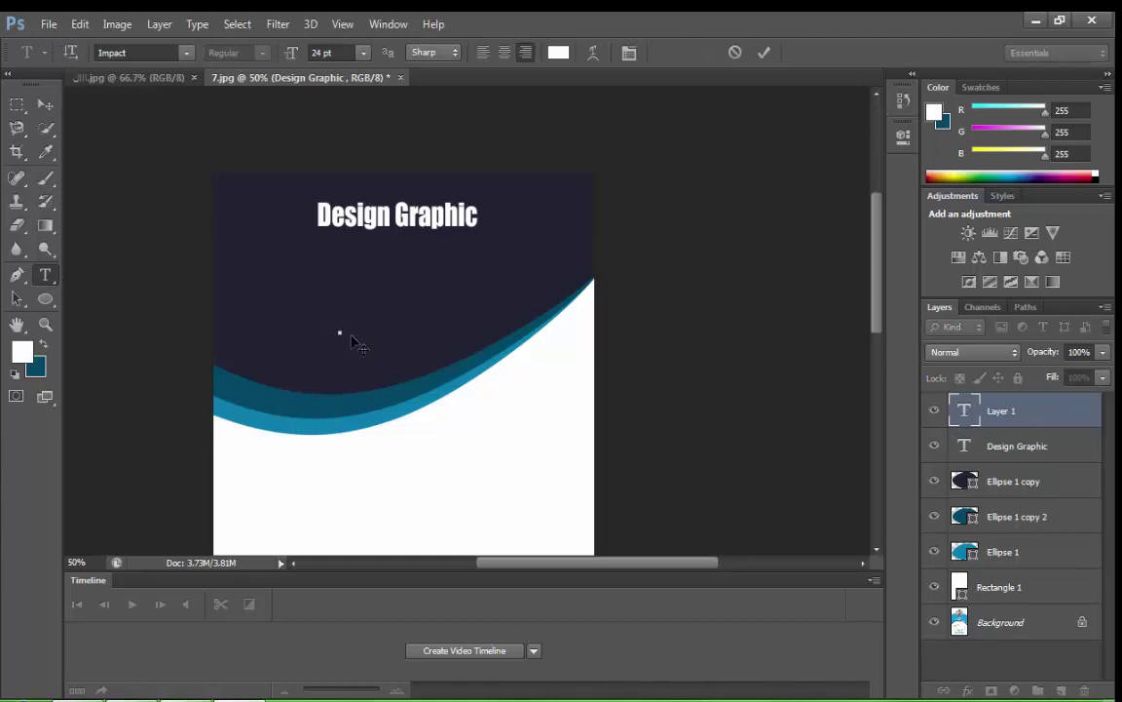
Type the subtitle 'Free graphic Design Scrt' and scale it to about 197% × 187% under the title.
type("free,ve")
type("phic")
type(" Des")
type("igns")
type("cri")
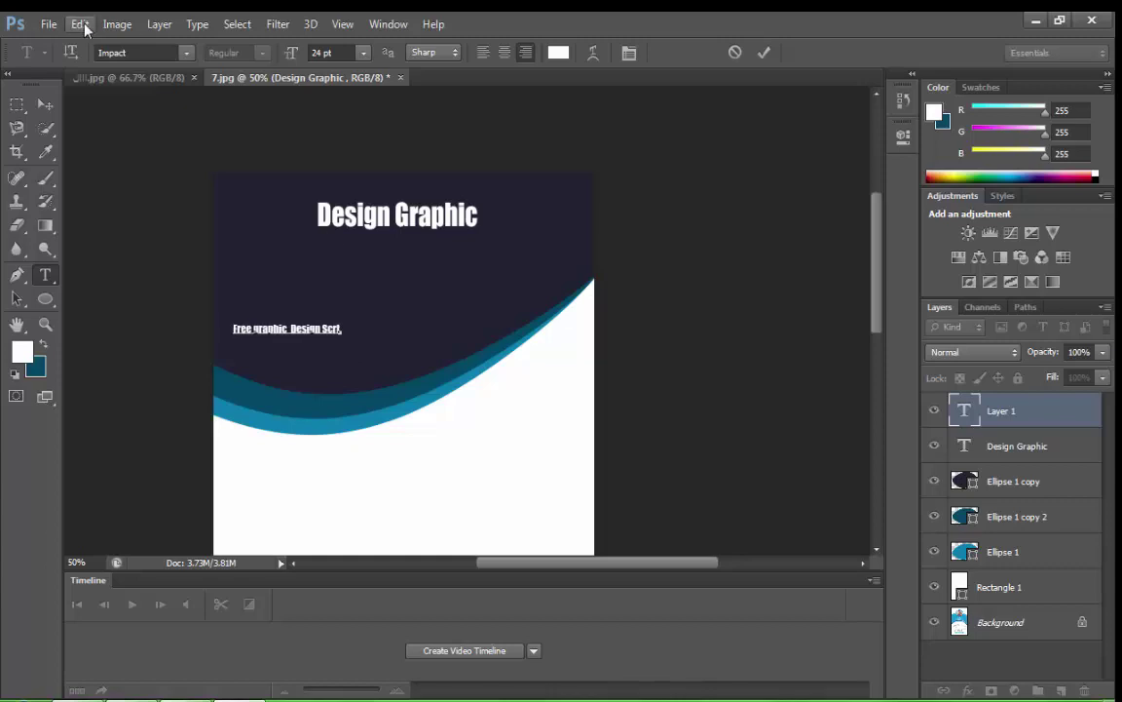
left_click(80, 24)
left_click(161, 359)
mouse_move(339, 340)
left_mouse_down()
mouse_move(477, 331)
mouse_move(438, 351)
mouse_move(481, 247)
left_mouse_up()
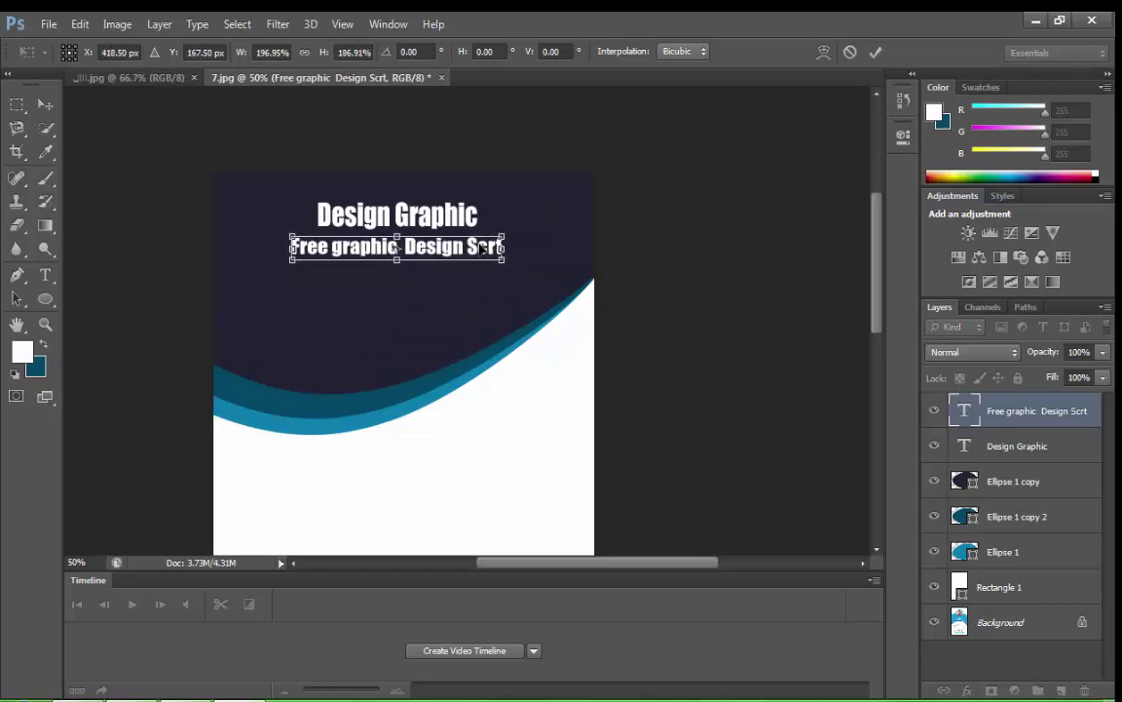
Switch the 'Free graphic Design Scrt' subtitle's font to Gautami.
key("Return")
key("t")
double_click(472, 245)
key("ctrl+a")
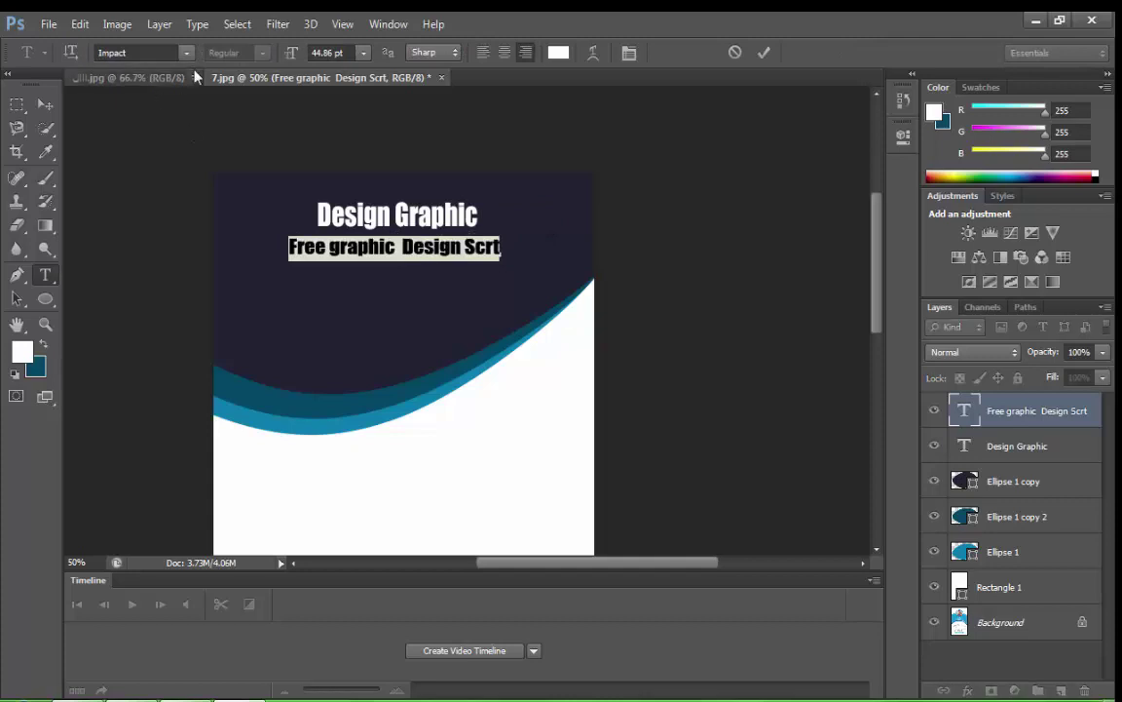
type("Georgia")
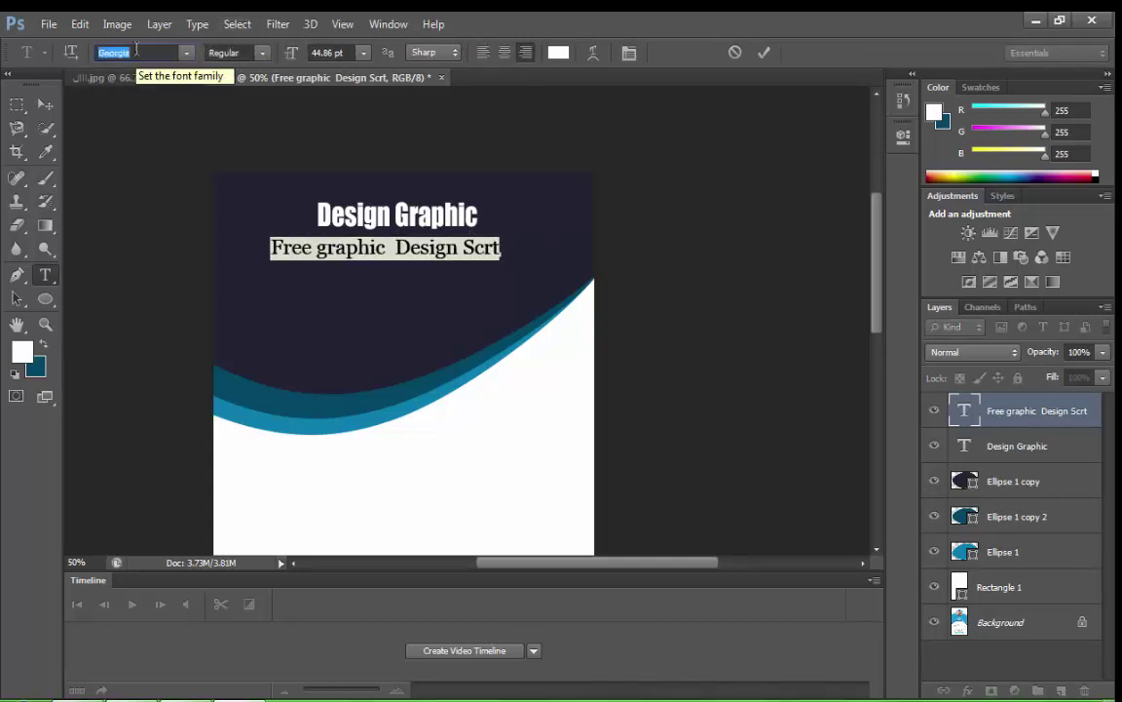
type("Gautami Group")
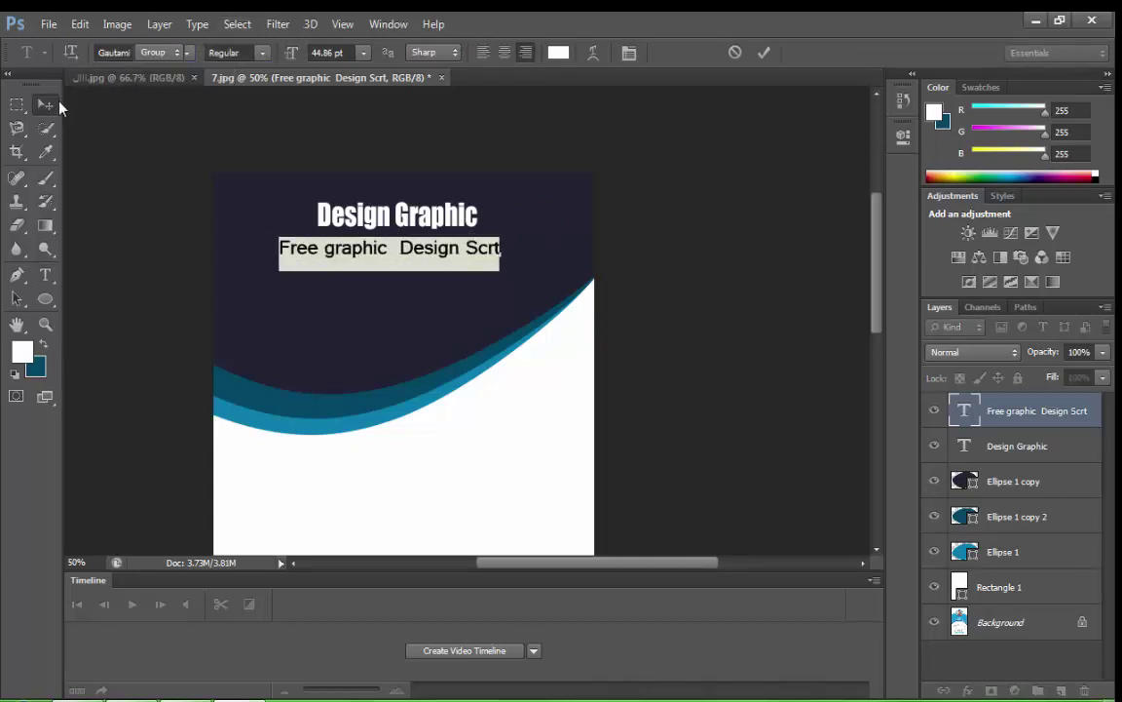
left_click(49, 104)
Make the whole subtitle bold.
left_click(45, 274)
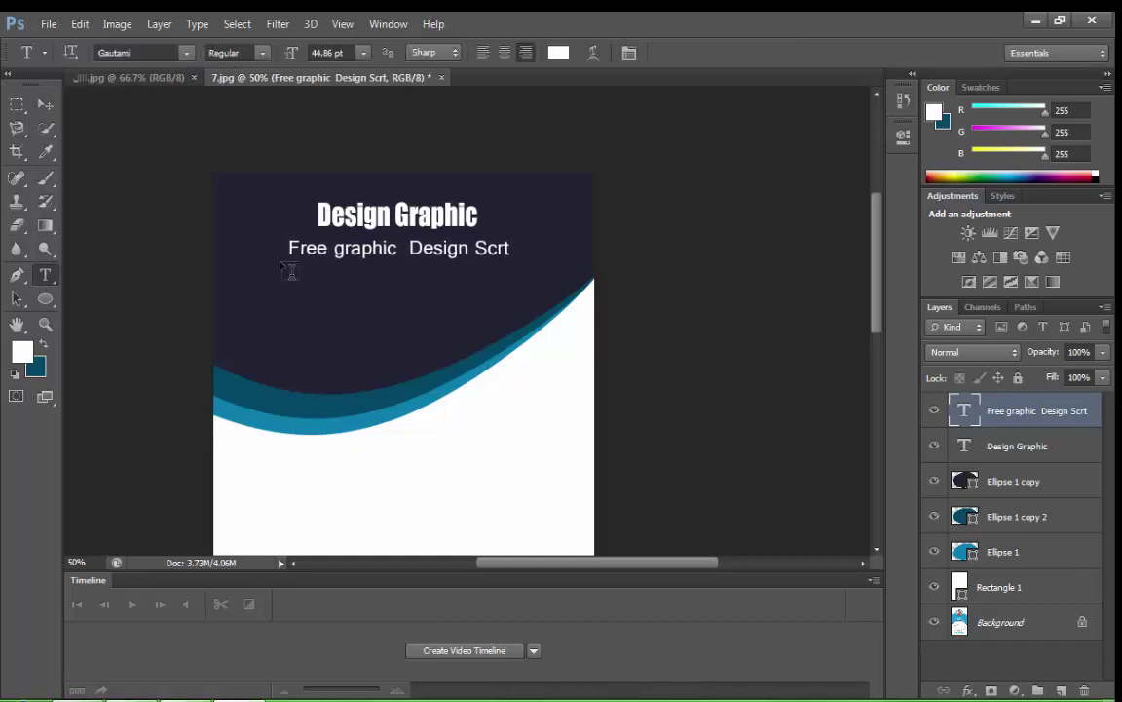
double_click(355, 247)
left_click(356, 246)
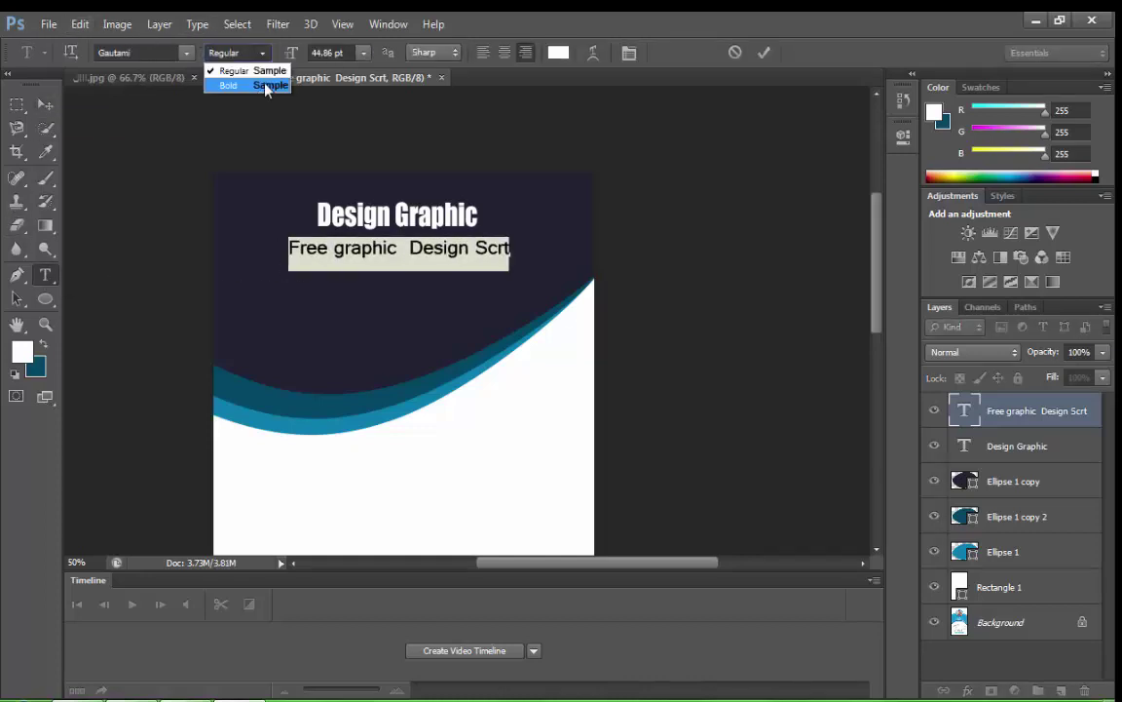
left_click(268, 86)
left_click(393, 258)
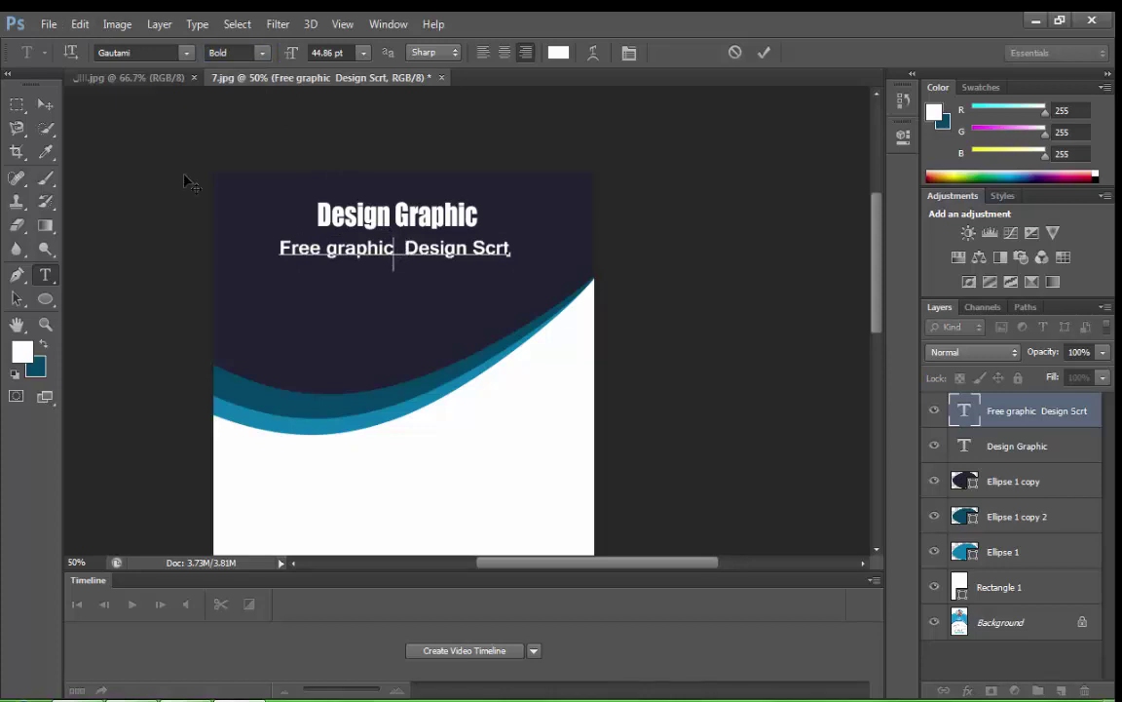
left_click(43, 102)
Preview fonts on the subtitle down to Mangal and remove the extra spaces between 'graphic' and 'Design'.
left_click(44, 275)
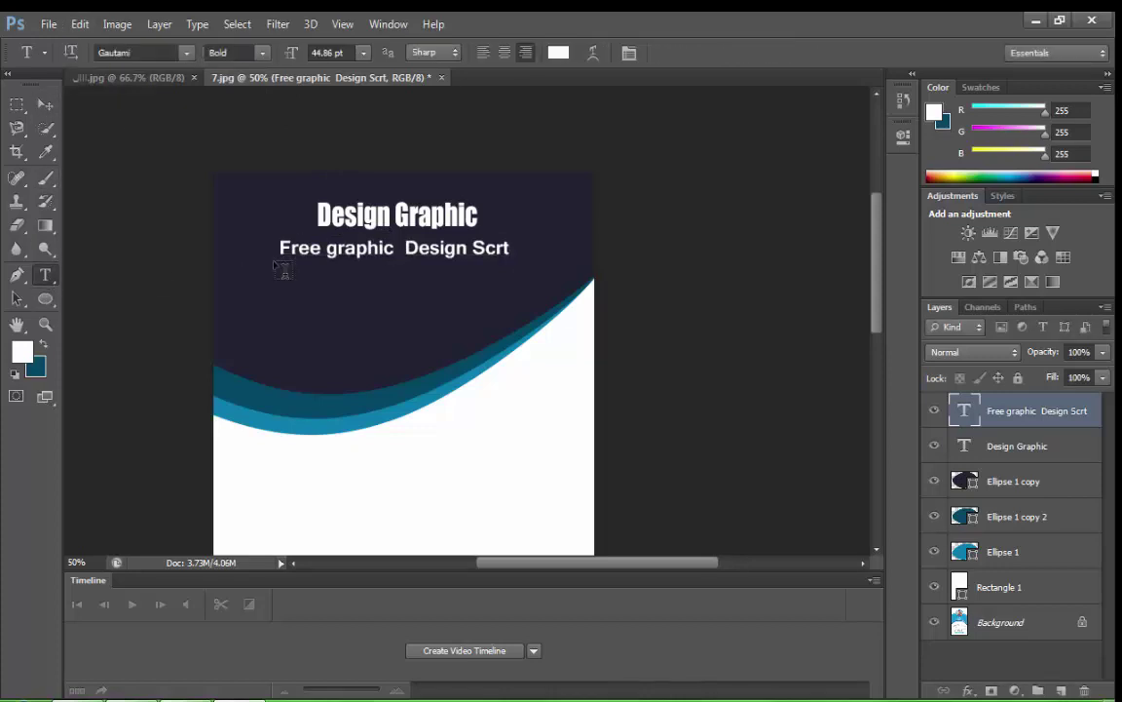
left_click_drag(280, 247, 510, 249)
key("Down")
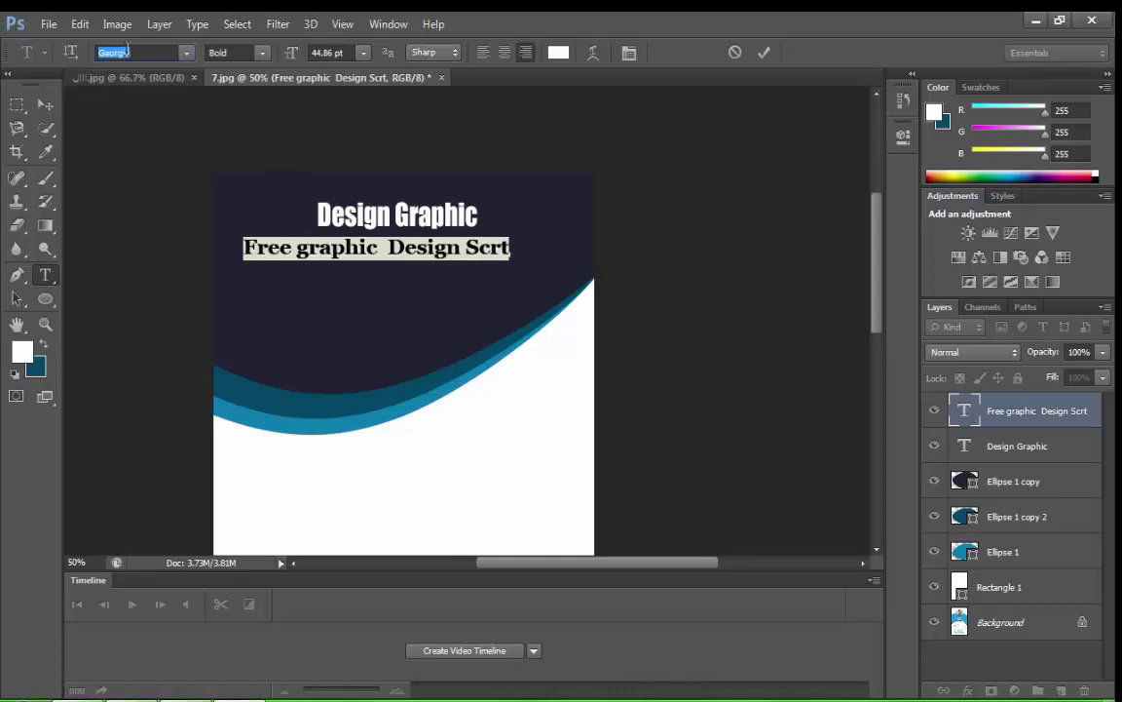
key("Down")
key("Down")
key("Down")
key("Down")
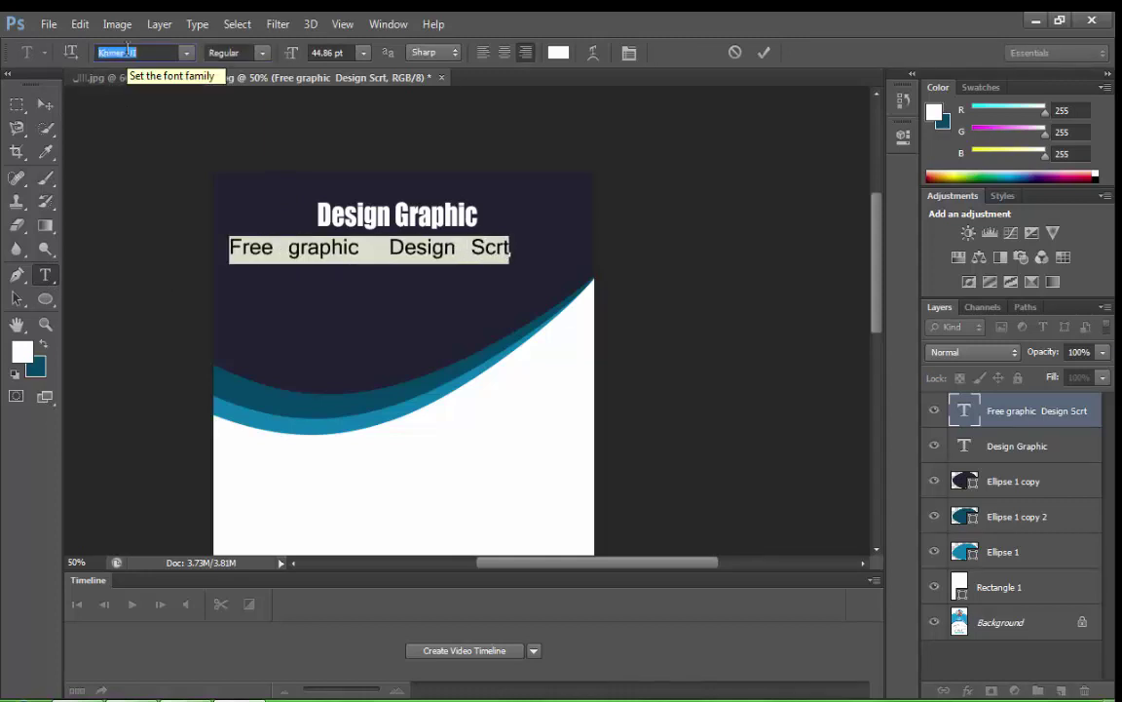
key("Down")
key("Down")
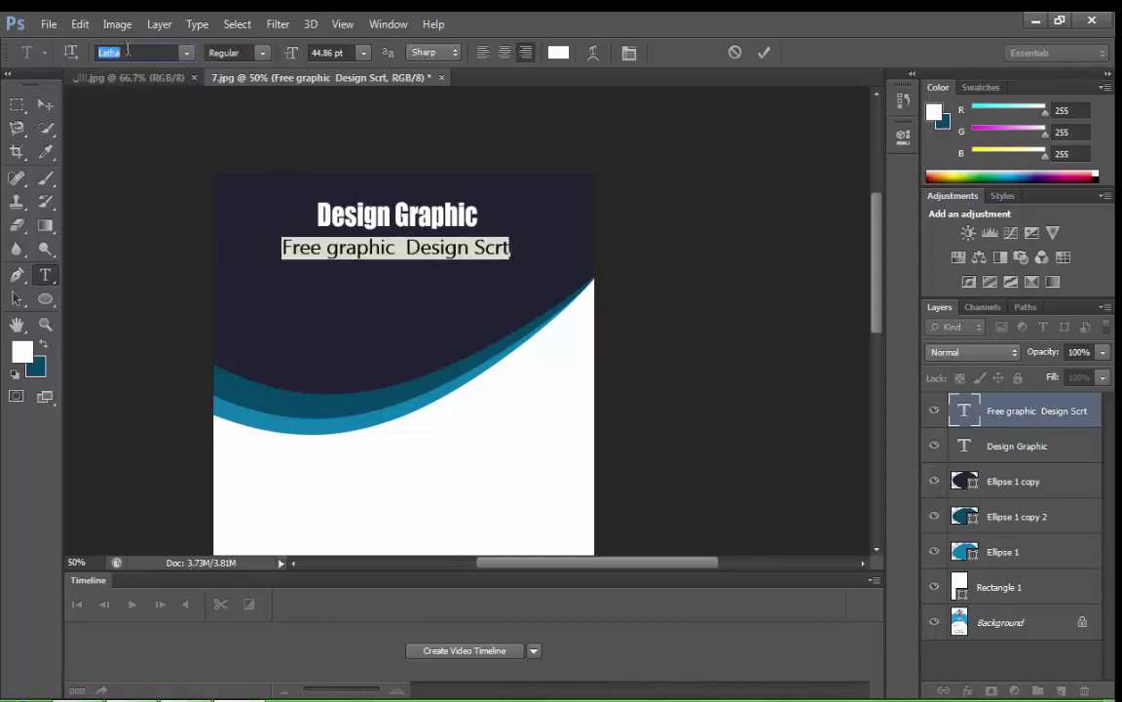
key("Down")
key("Down")
key("Down")
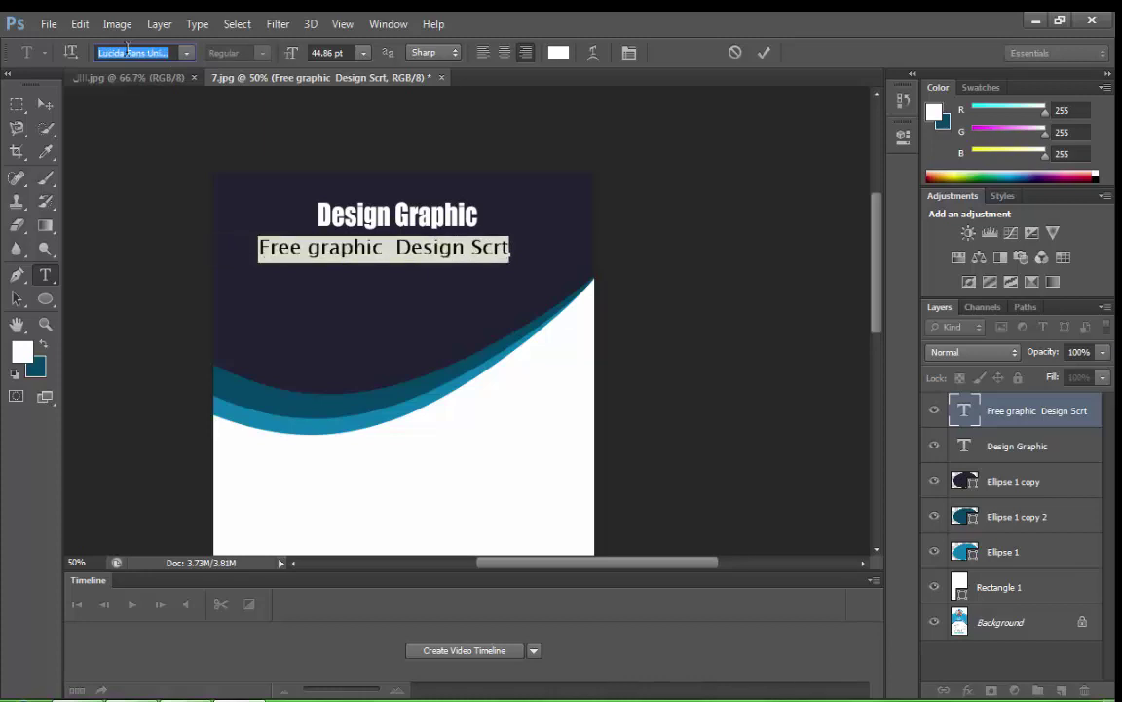
key("Down")
key("Down")
left_click(394, 248)
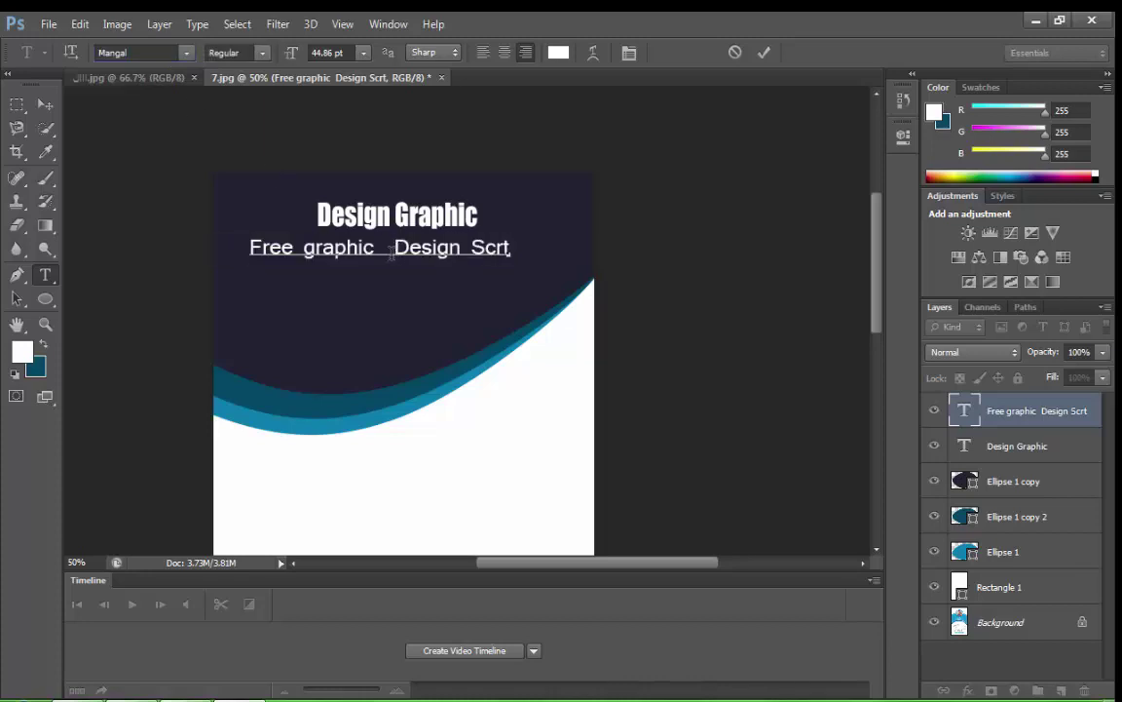
key("BackSpace")
key("BackSpace")
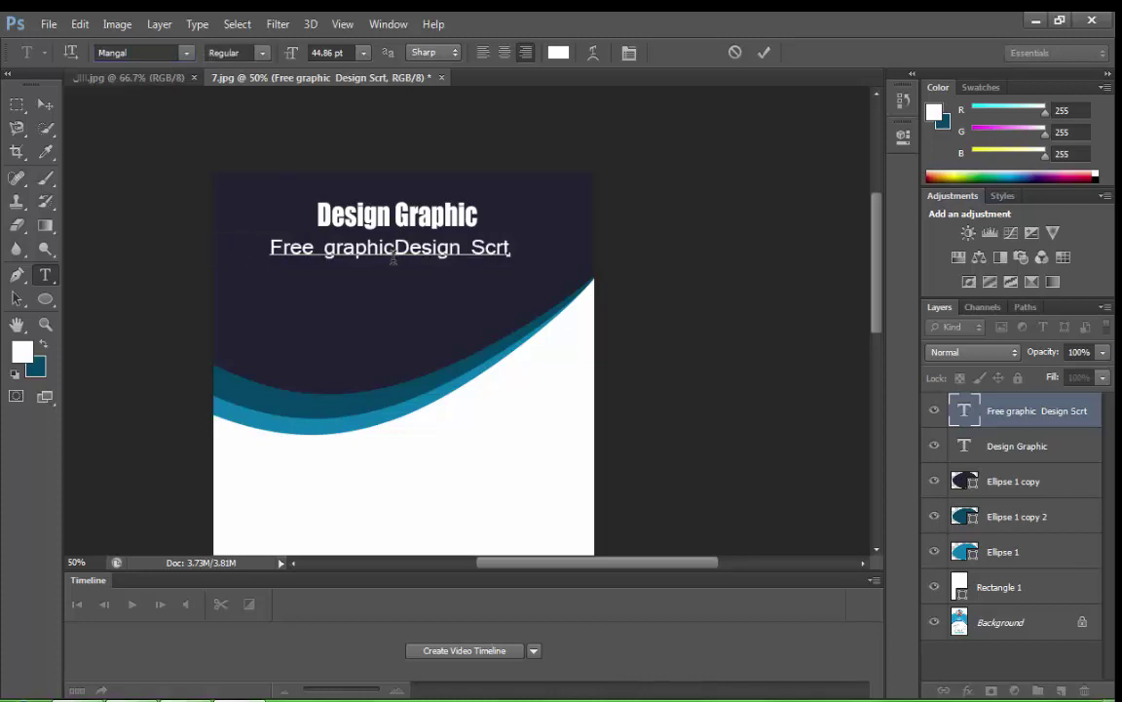
left_click(45, 105)
Try a different font on the subtitle and nudge it slightly left under the title.
left_click_drag(330, 235, 340, 236)
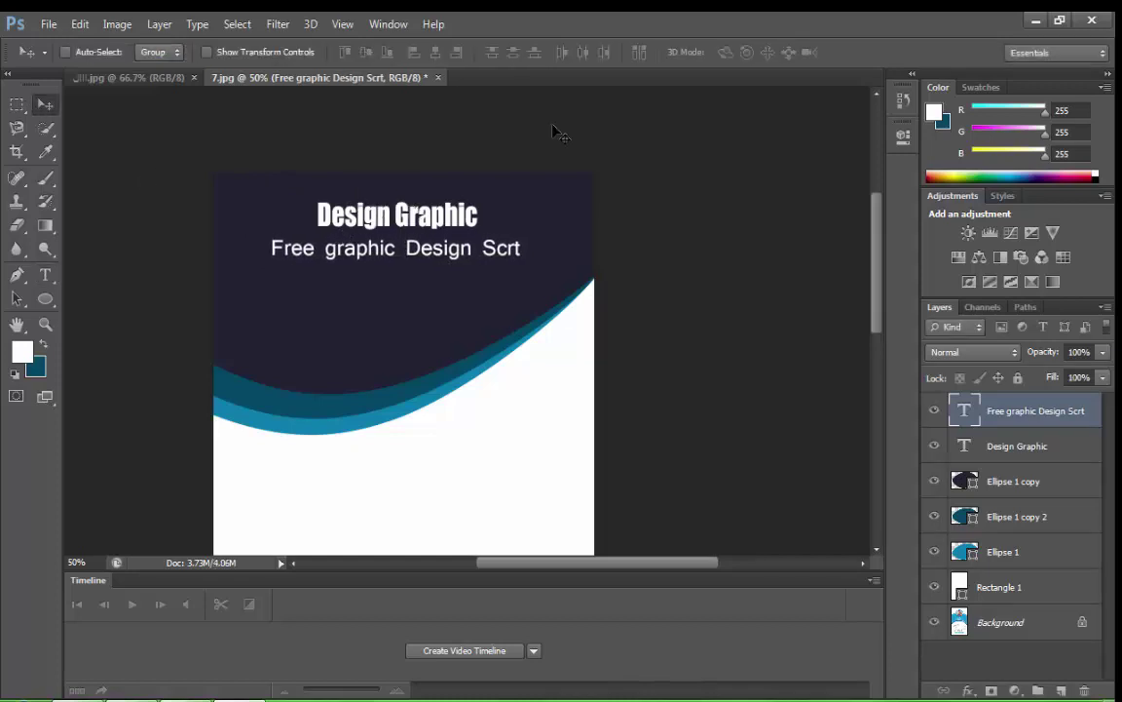
left_click(45, 275)
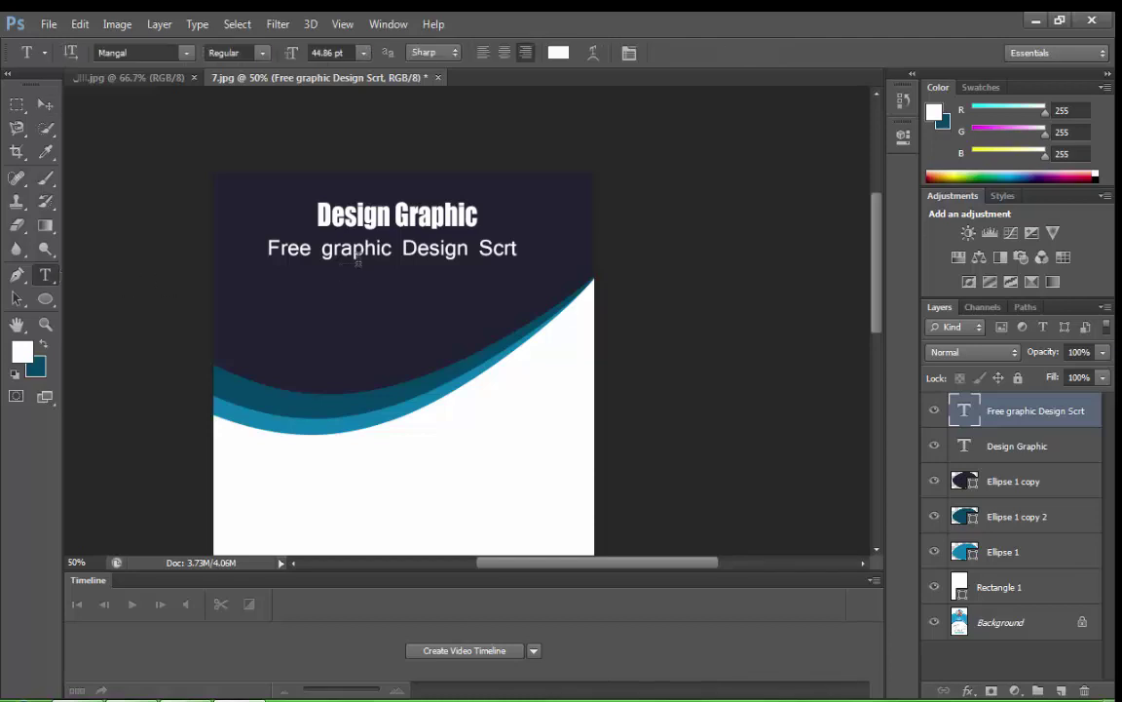
triple_click(352, 244)
left_click(146, 53)
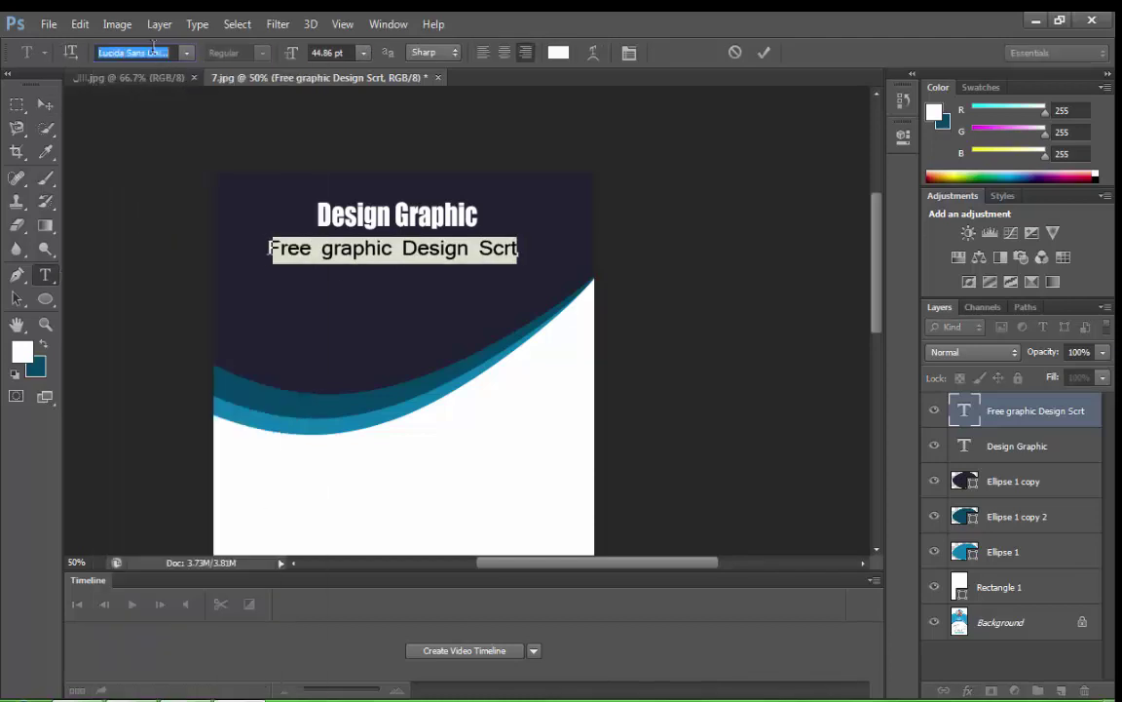
key("Up")
key("Up")
key("Up")
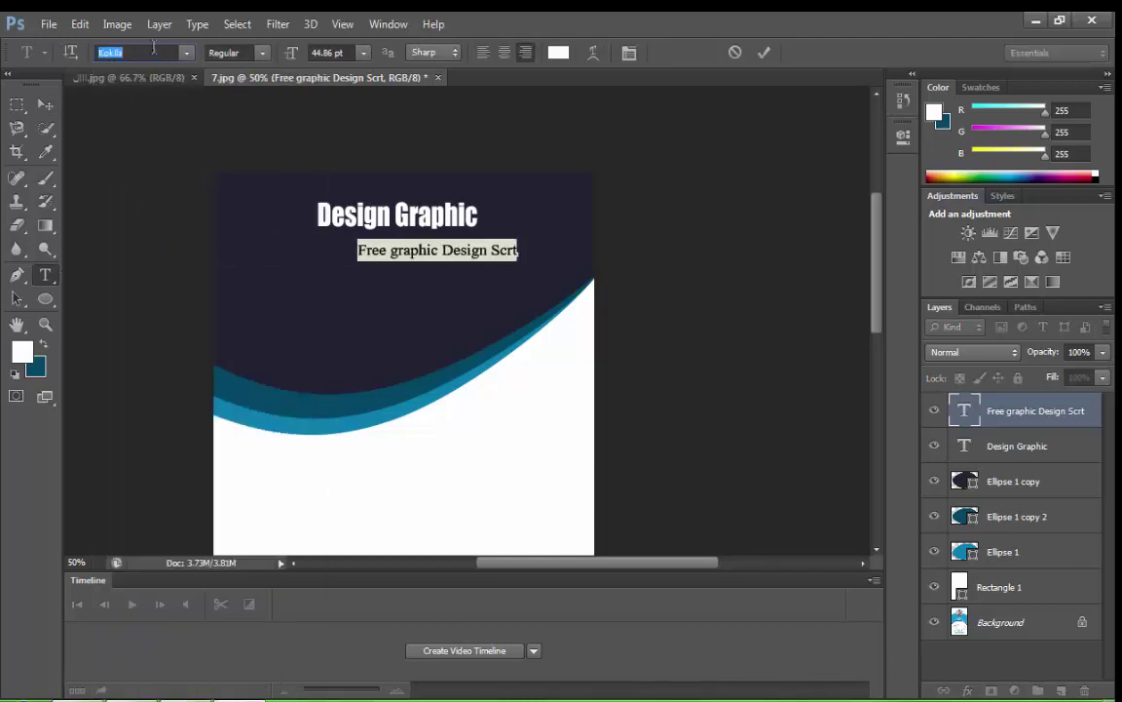
key("Up")
left_click(45, 104)
left_click_drag(345, 220, 332, 220)
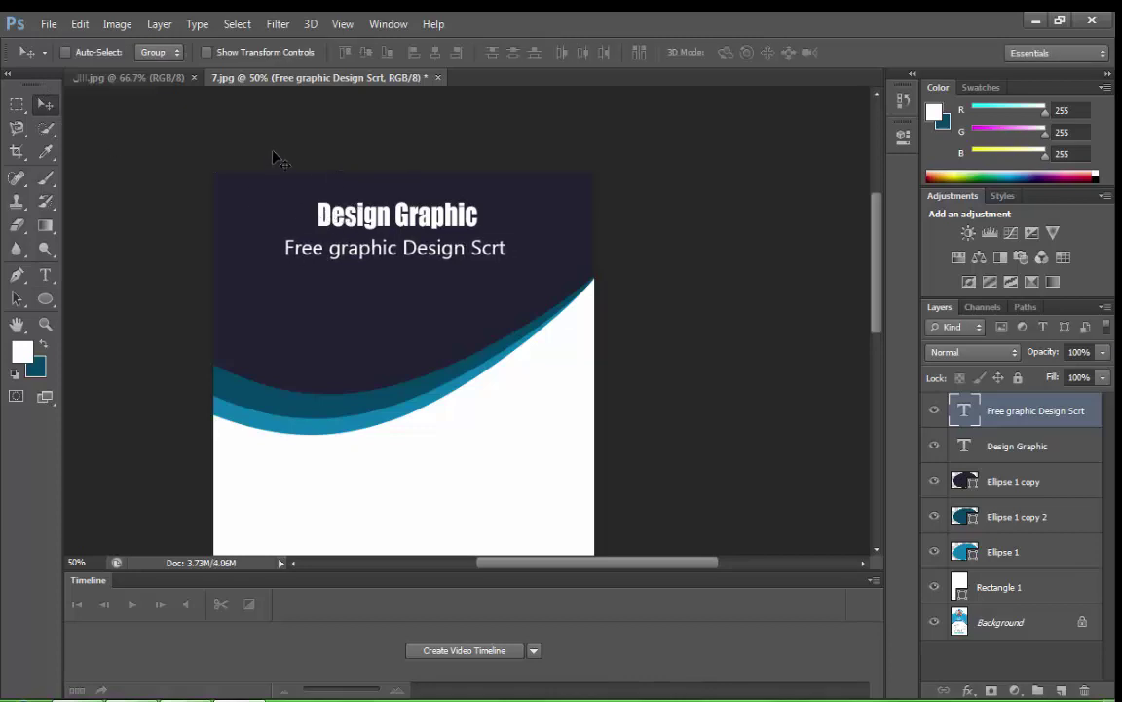
Copy the subtitle text, set it in Tahoma Bold, and shift it slightly right.
left_click(45, 274)
triple_click(315, 243)
right_click(285, 243)
left_click(359, 303)
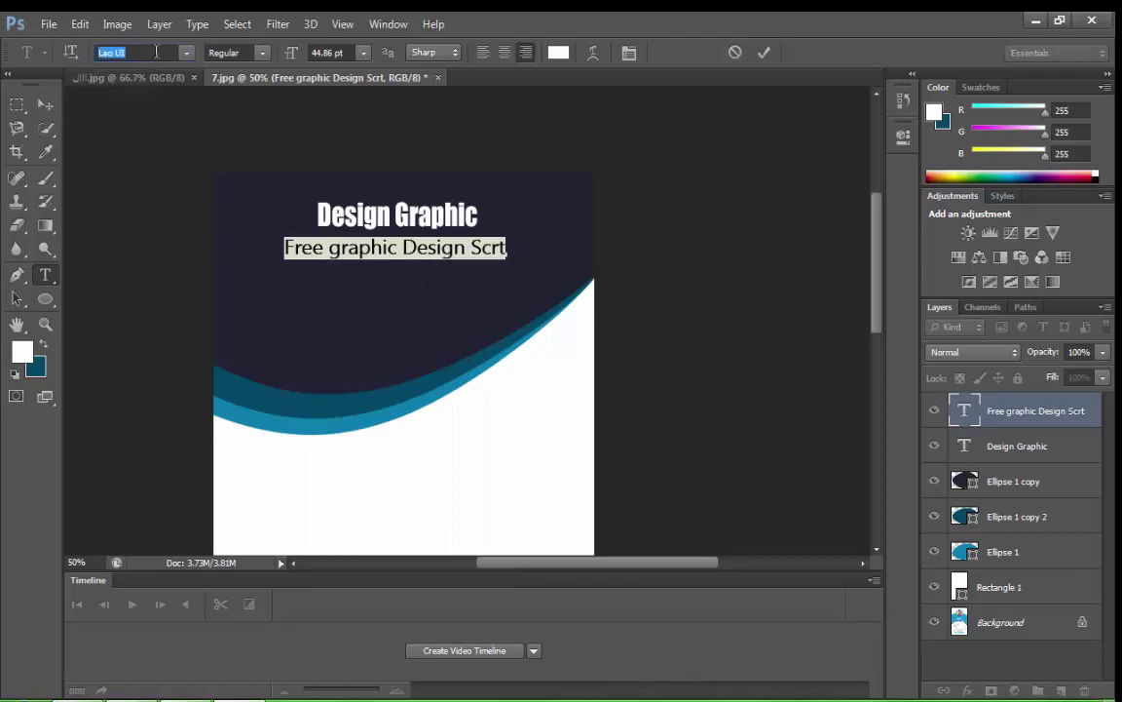
type("t")
left_click(186, 52)
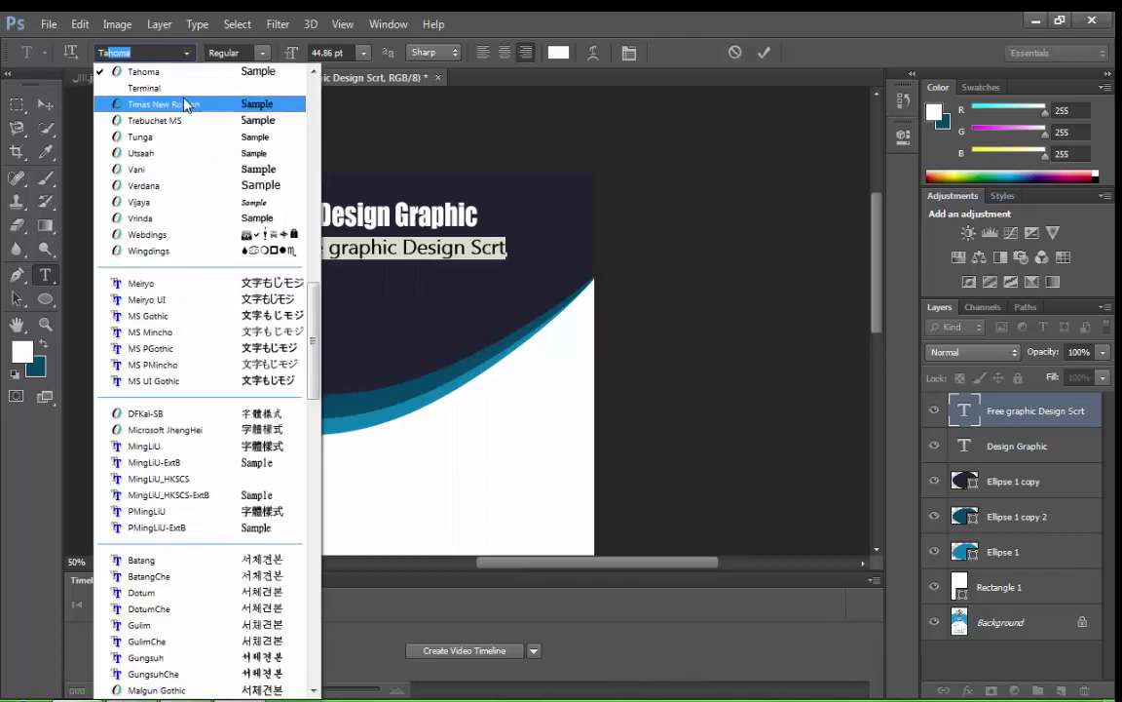
left_click(197, 68)
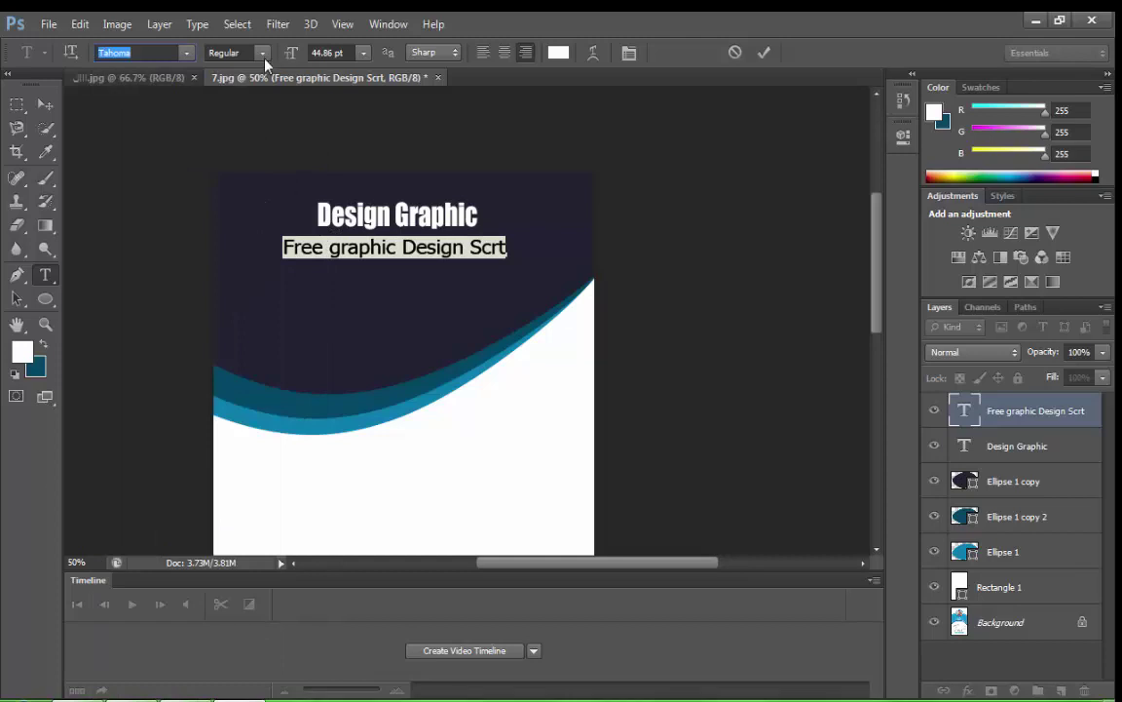
left_click(262, 52)
left_click(250, 79)
left_click(45, 104)
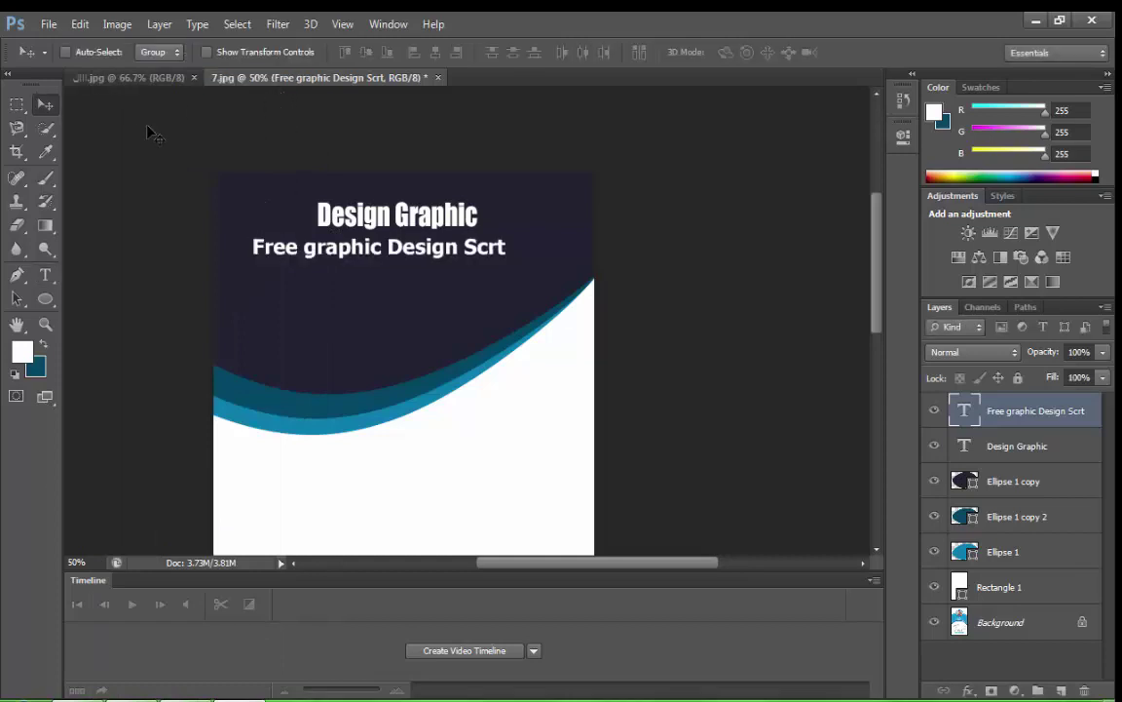
left_click_drag(245, 181, 263, 183)
Scale the subtitle slightly smaller and centre it under the Design Graphic title.
left_click(80, 23)
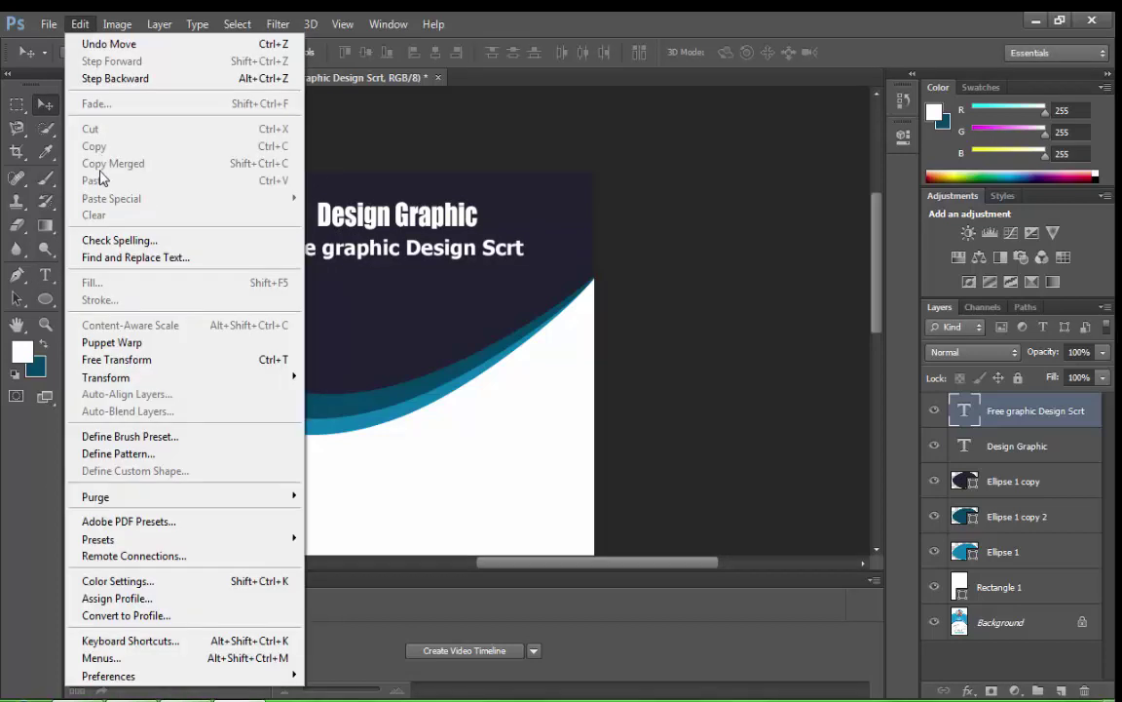
left_click(163, 359)
left_click_drag(519, 261, 519, 263)
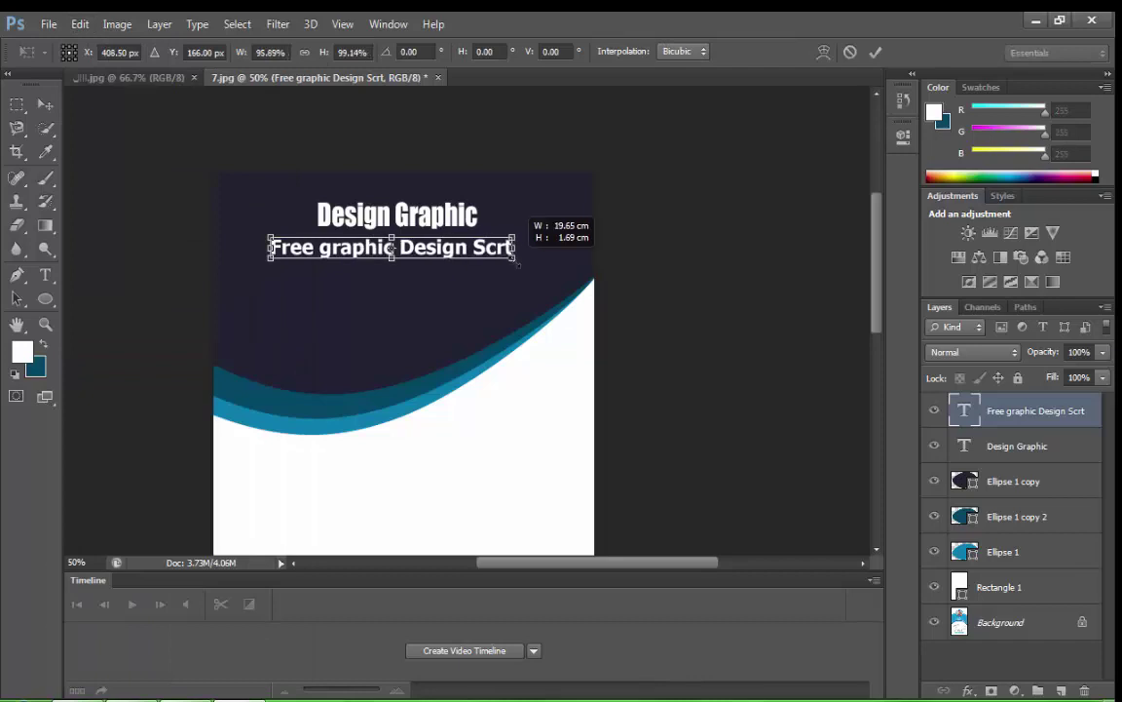
left_click(45, 104)
left_click(466, 287)
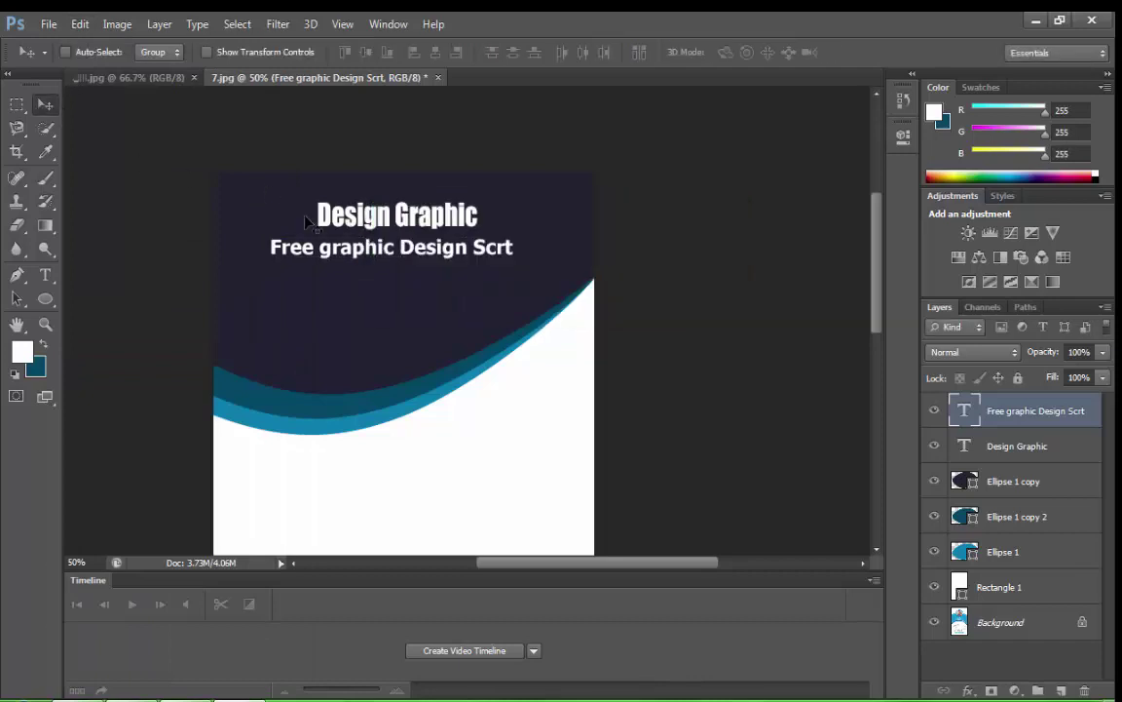
left_click_drag(233, 209, 240, 208)
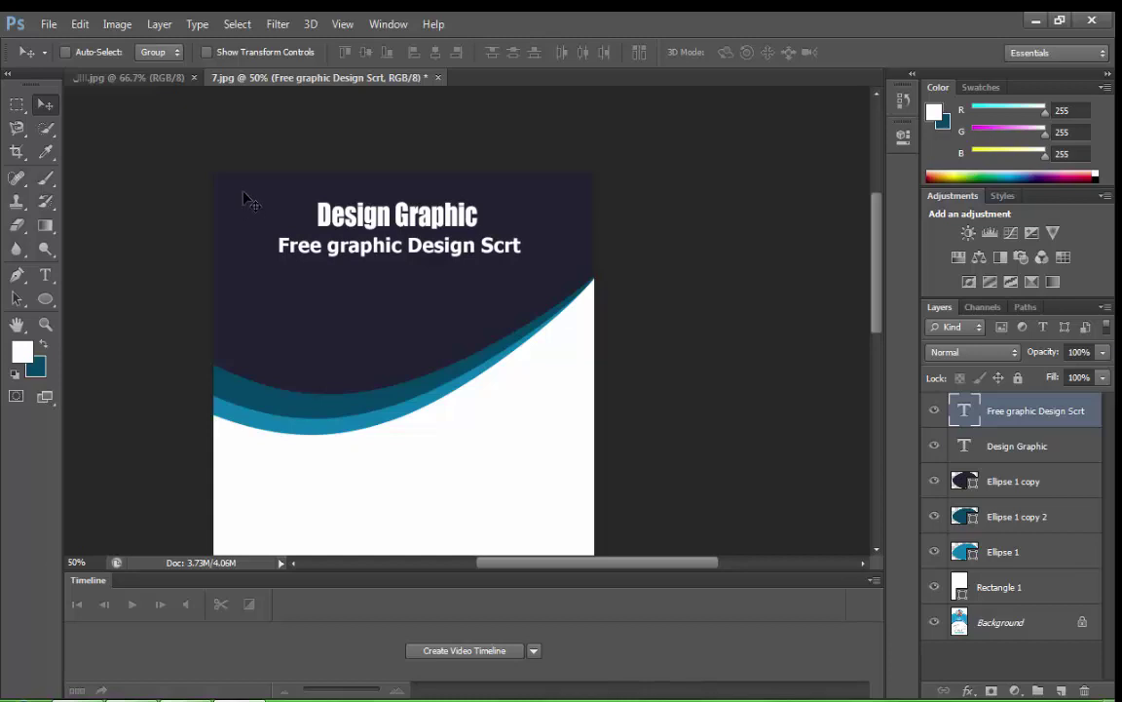
key("Down")
key("Down")
key("Down")
key("Down")
key("Down")
key("Down")
key("Down")
key("Left")
key("Left")
key("Left")
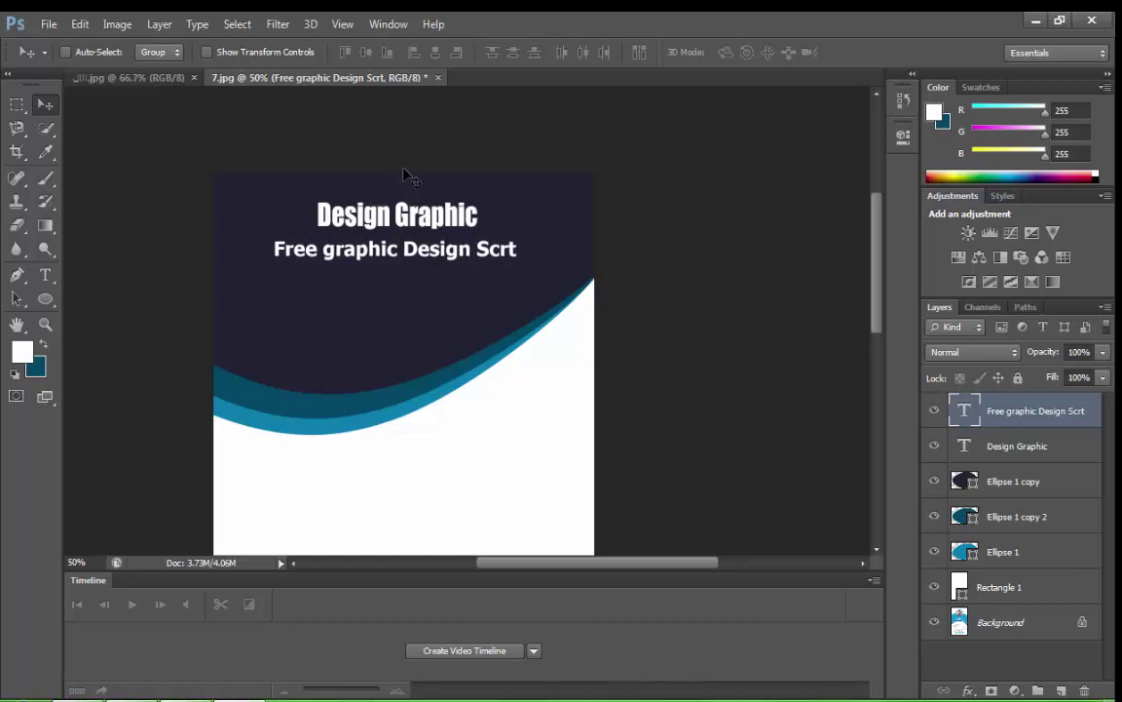
scroll(527, 380, "down", 1)
scroll(526, 380, "down", 3)
left_click(45, 299)
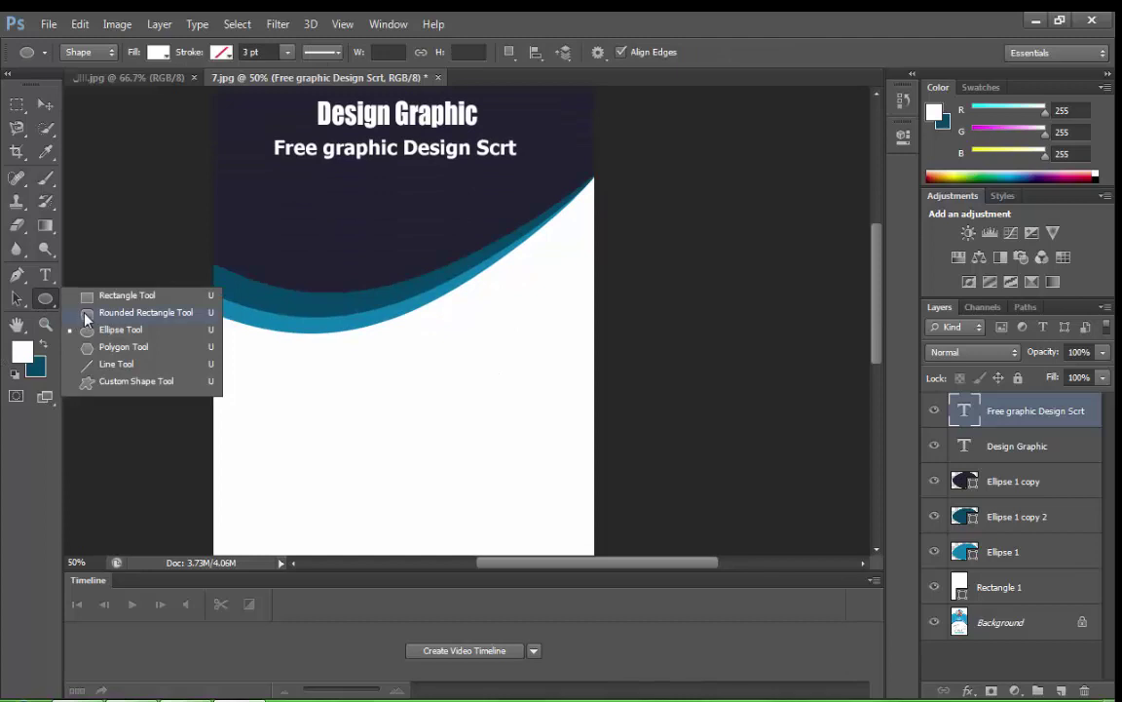
Draw a white rounded rectangle mid-card with a 10 px stroke in the waves' teal.
left_click(116, 312)
left_click_drag(486, 220, 350, 390)
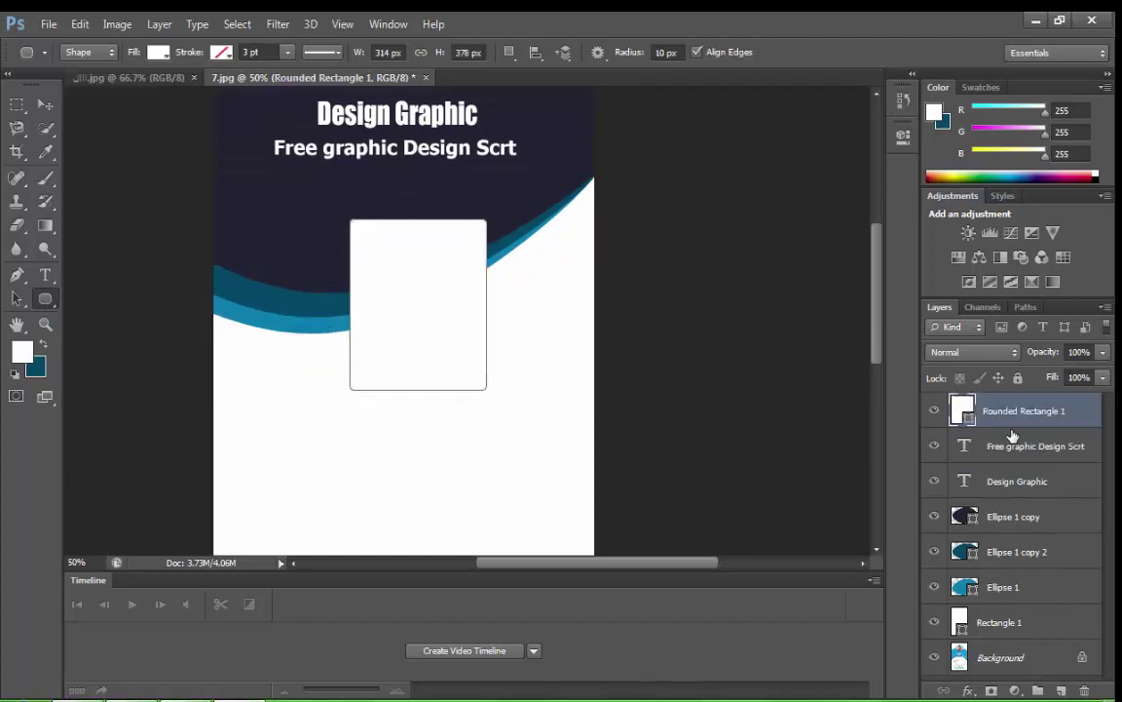
left_click(968, 688)
left_click(964, 513)
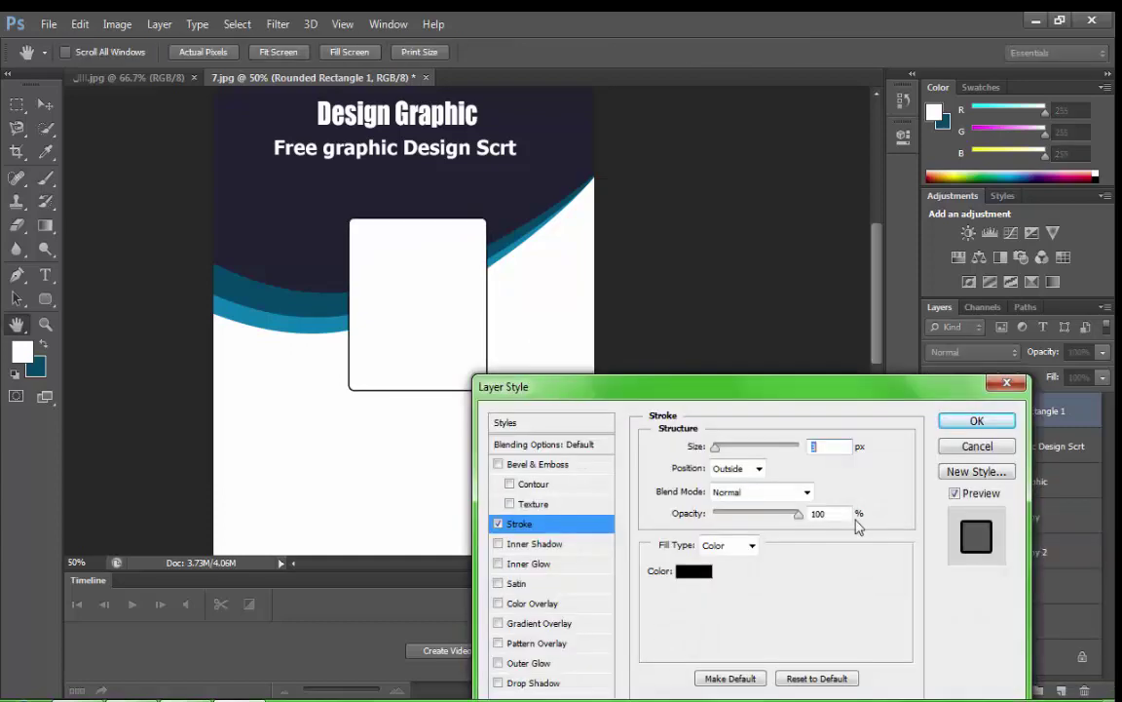
left_click(694, 572)
left_click(319, 214)
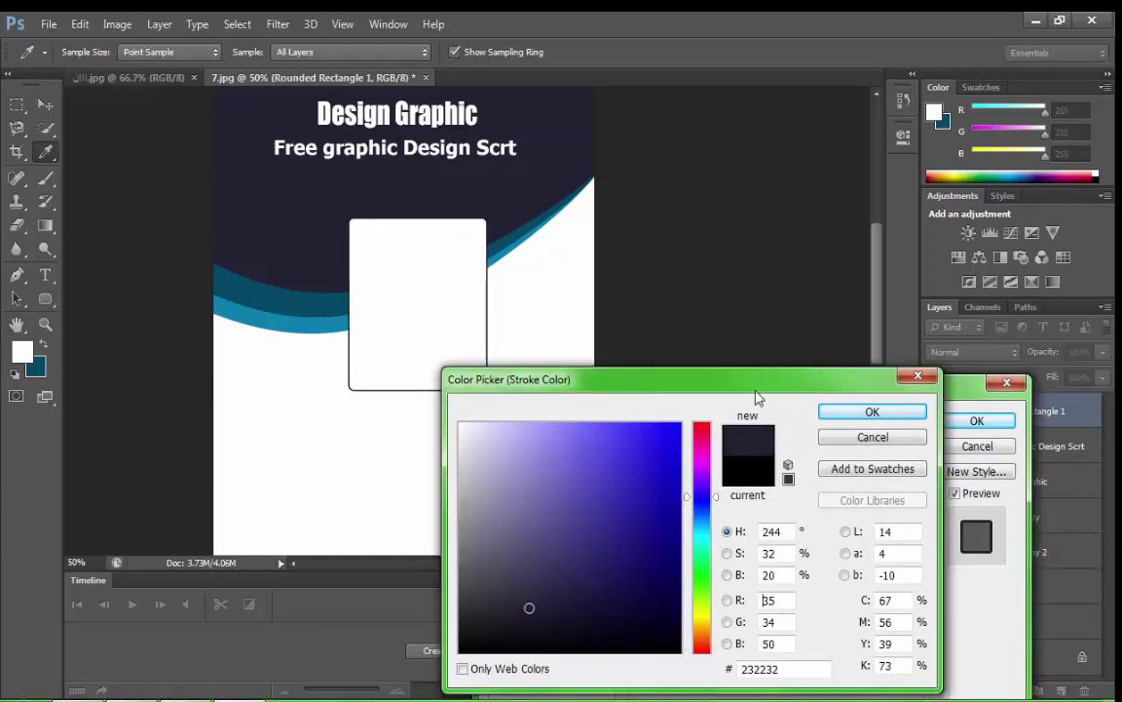
left_click(327, 314)
left_click(828, 413)
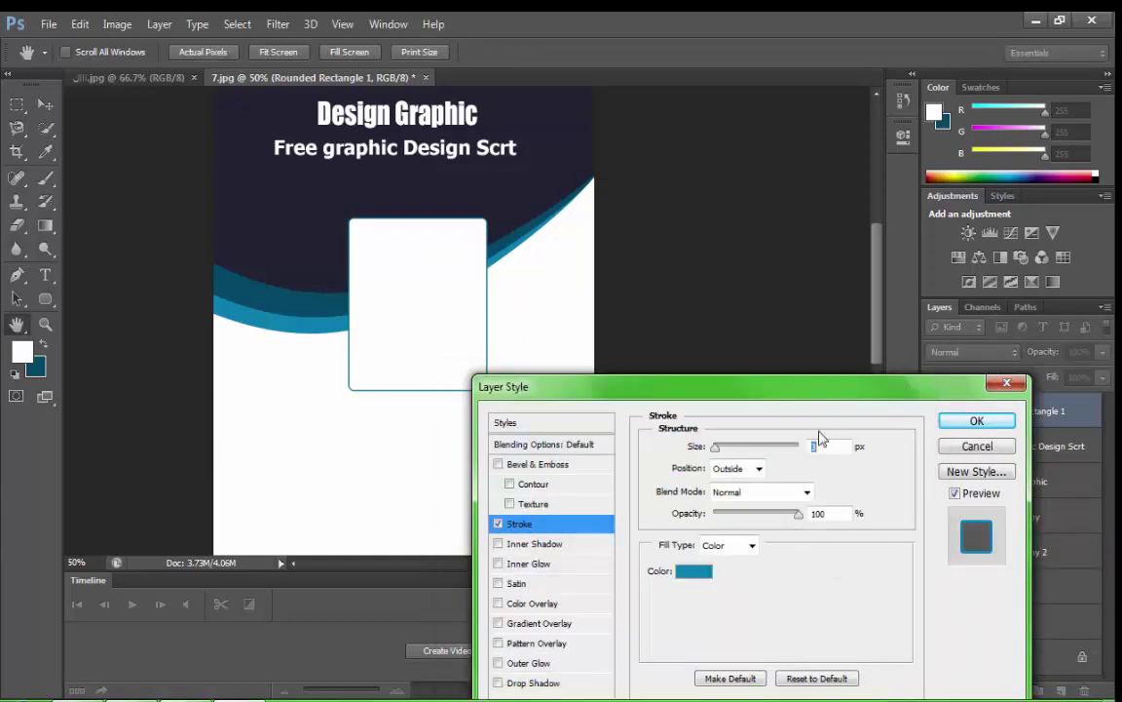
left_click_drag(718, 447, 721, 455)
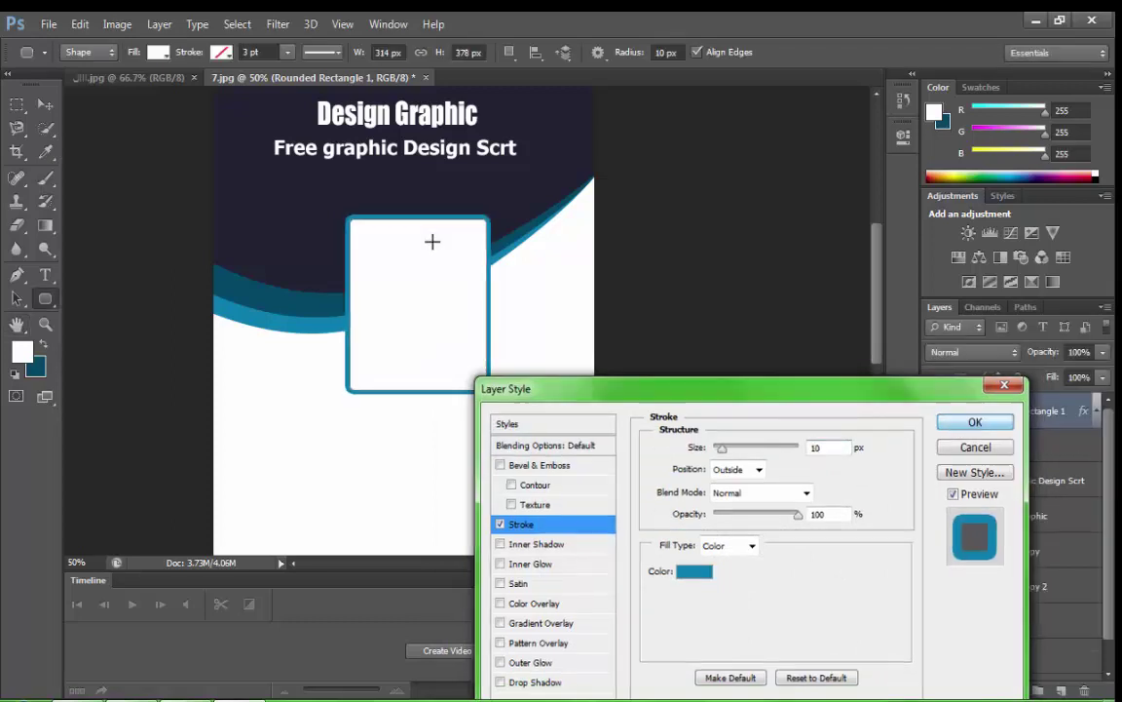
key("Return")
scroll(434, 243, "down", 2)
left_click(46, 326)
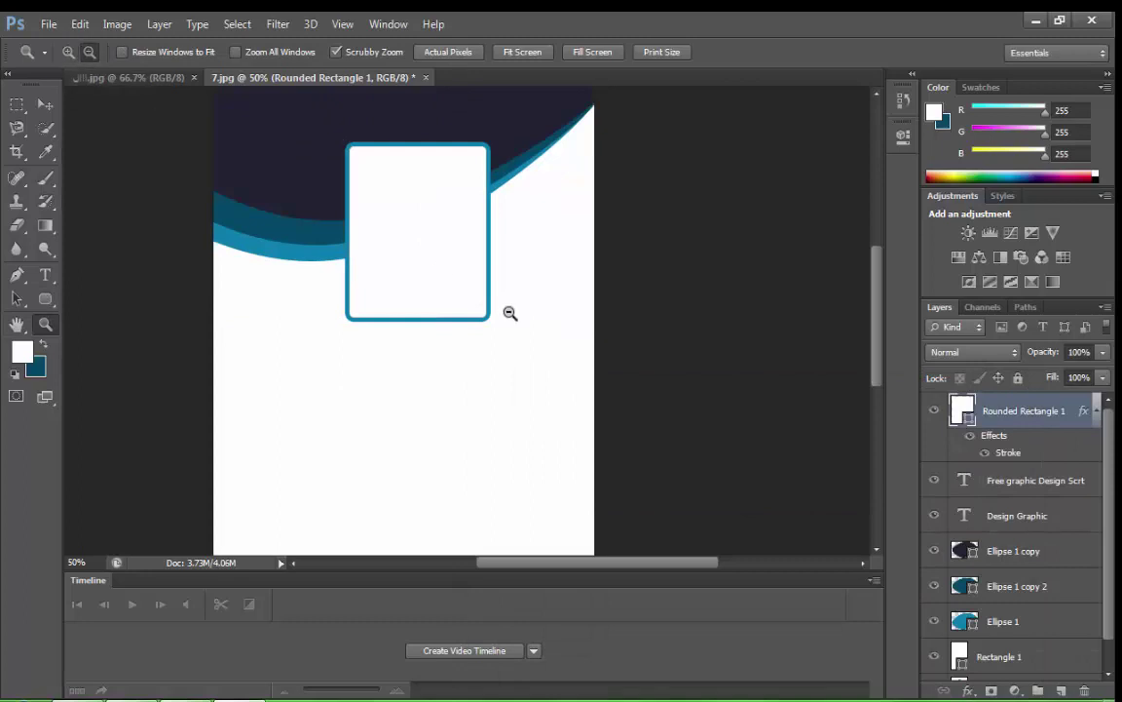
Zoom in on the card and exit Free Transform on the rounded rectangle unchanged.
left_click(510, 313, "alt")
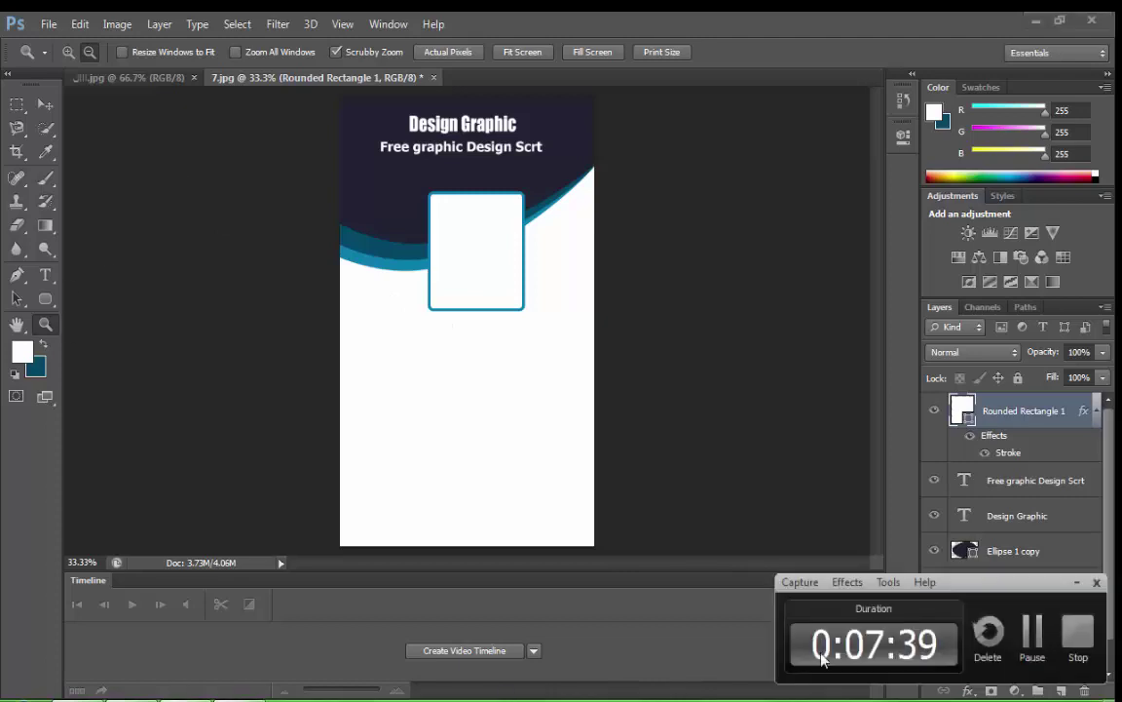
left_click(467, 202)
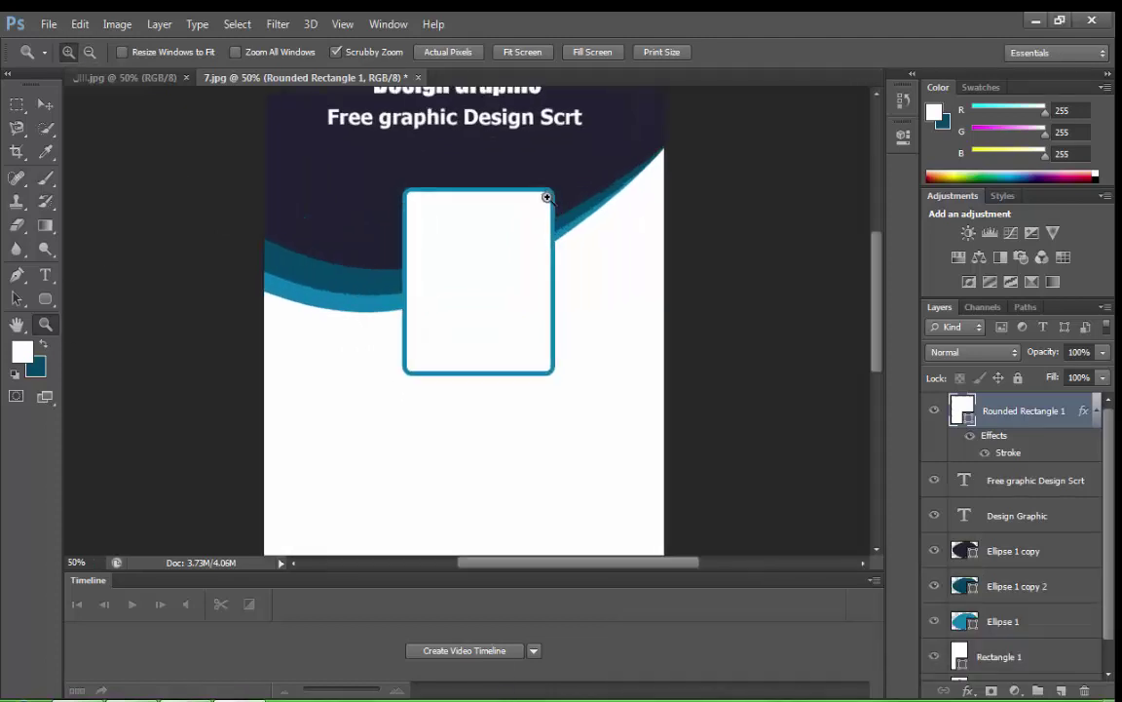
left_click(521, 230)
left_click(79, 24)
left_click(136, 359)
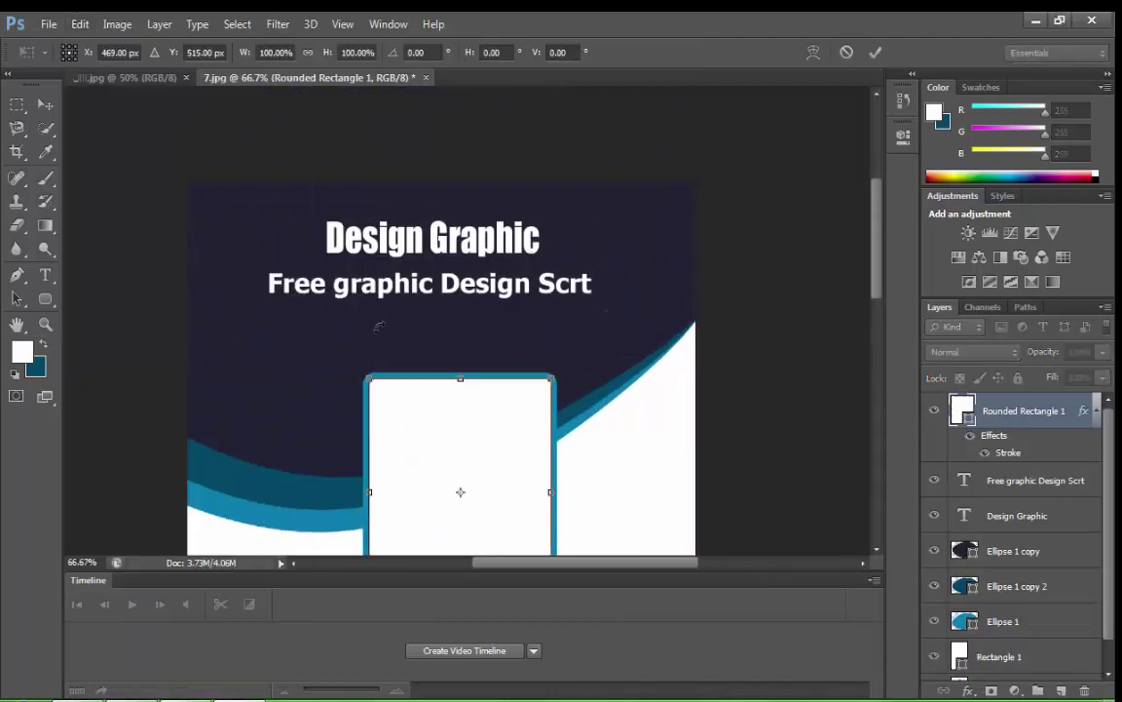
key("Return")
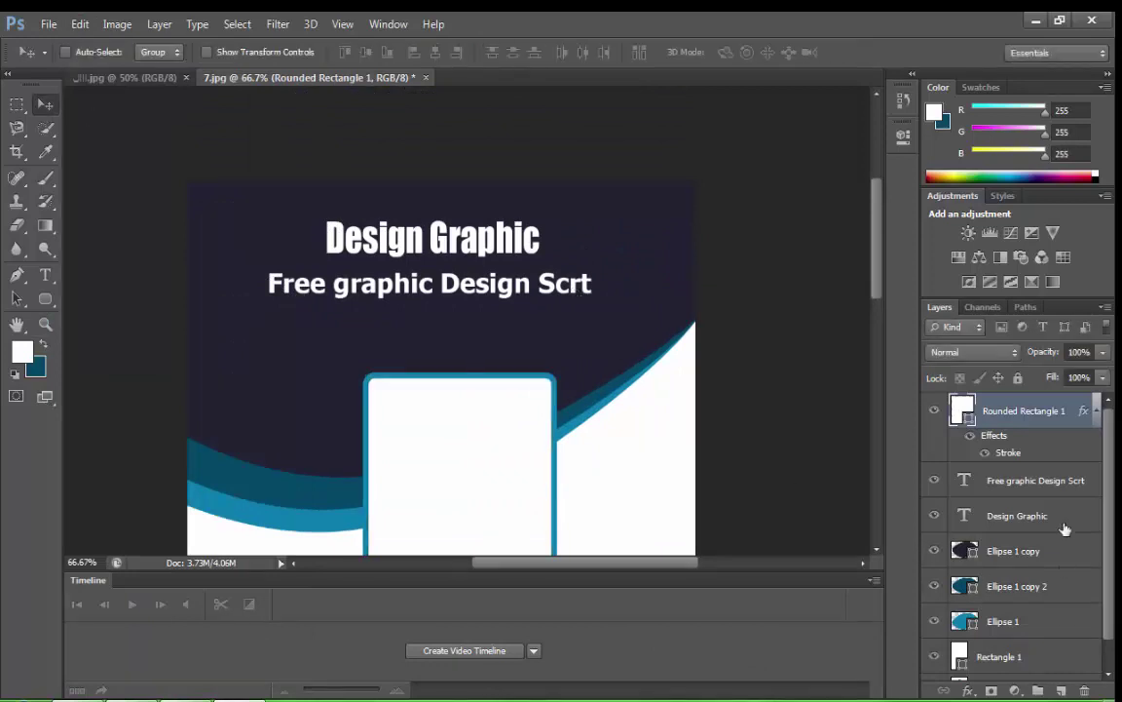
Reshape the subtitle narrower and taller, then nudge it upward.
left_click(1034, 483)
left_click(79, 23)
left_click(137, 359)
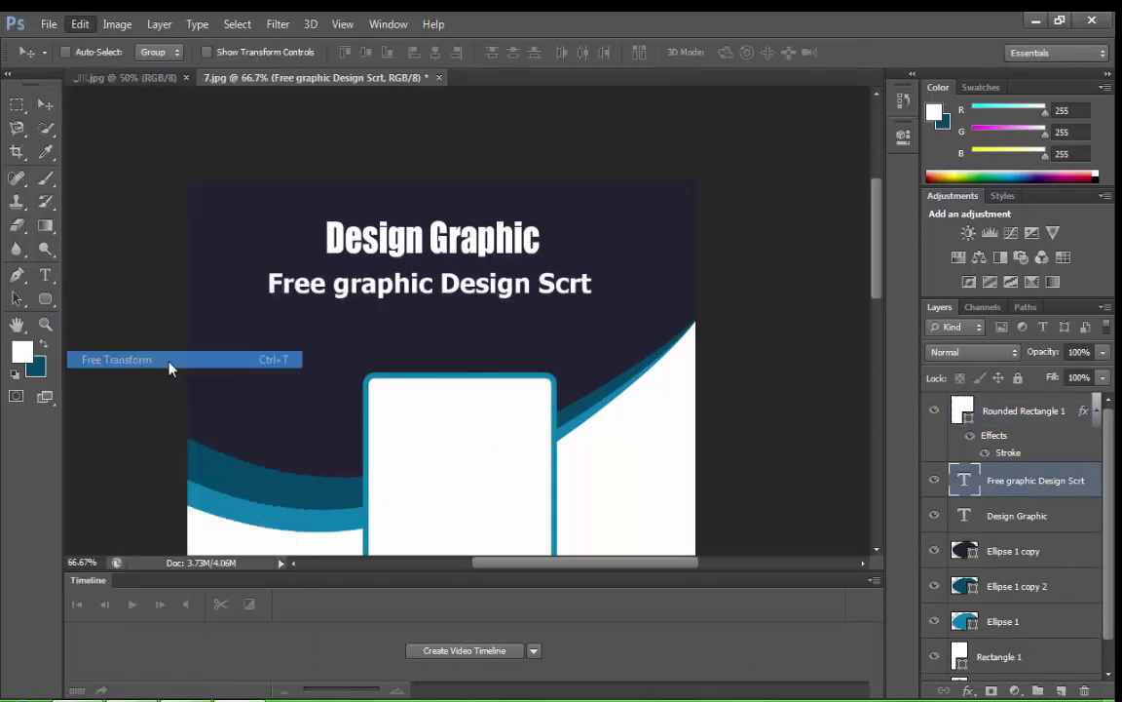
mouse_move(531, 275)
left_mouse_down()
mouse_move(526, 289)
mouse_move(487, 283)
mouse_move(527, 280)
left_mouse_up()
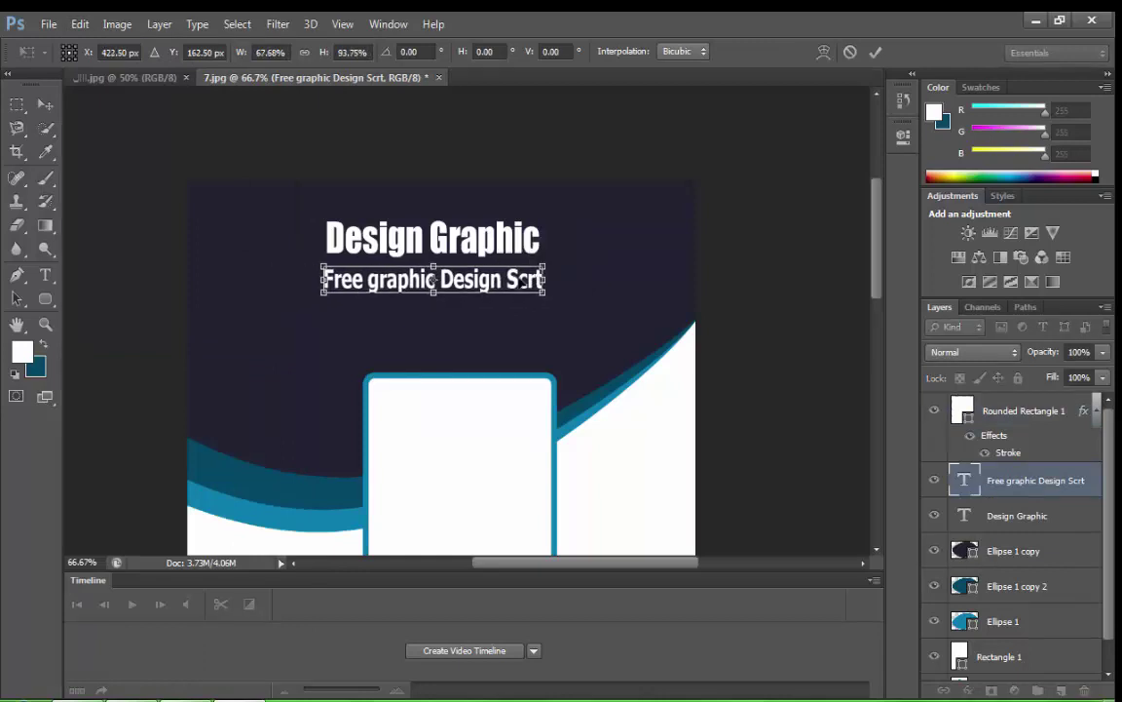
key("Return")
key("Up")
key("Up")
key("Up")
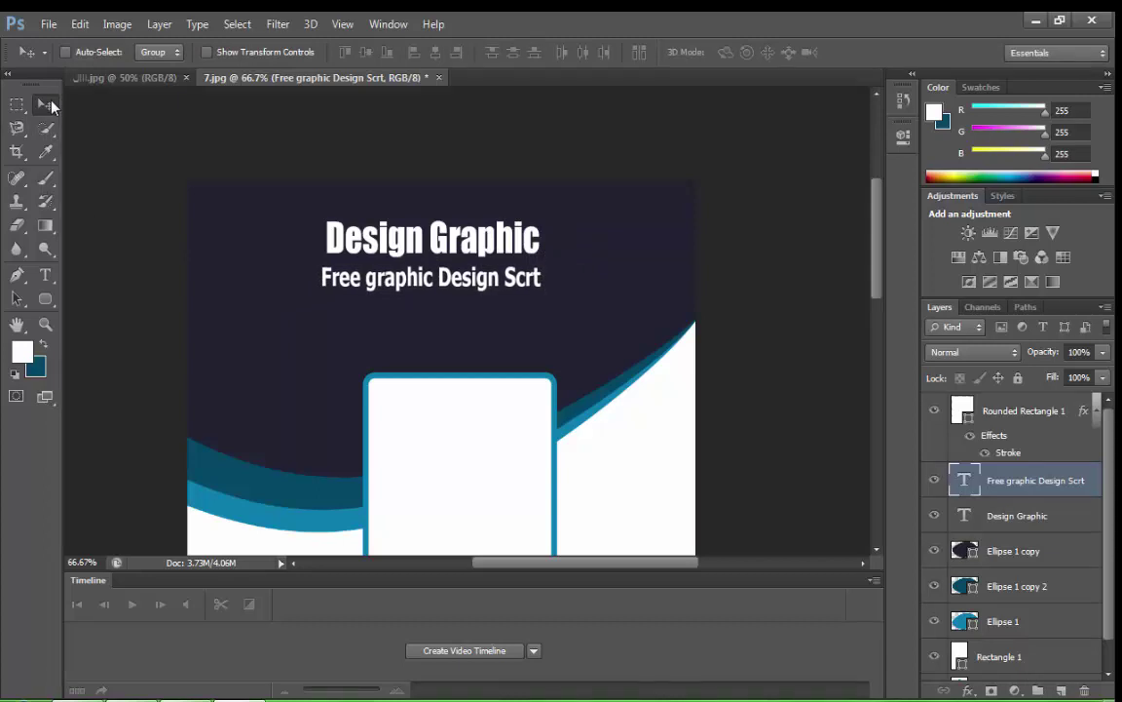
key("Up")
key("Up")
key("Up")
Rescale the subtitle to about 104.5% × 91.1% so it spans under the title.
scroll(187, 200, "down", 2)
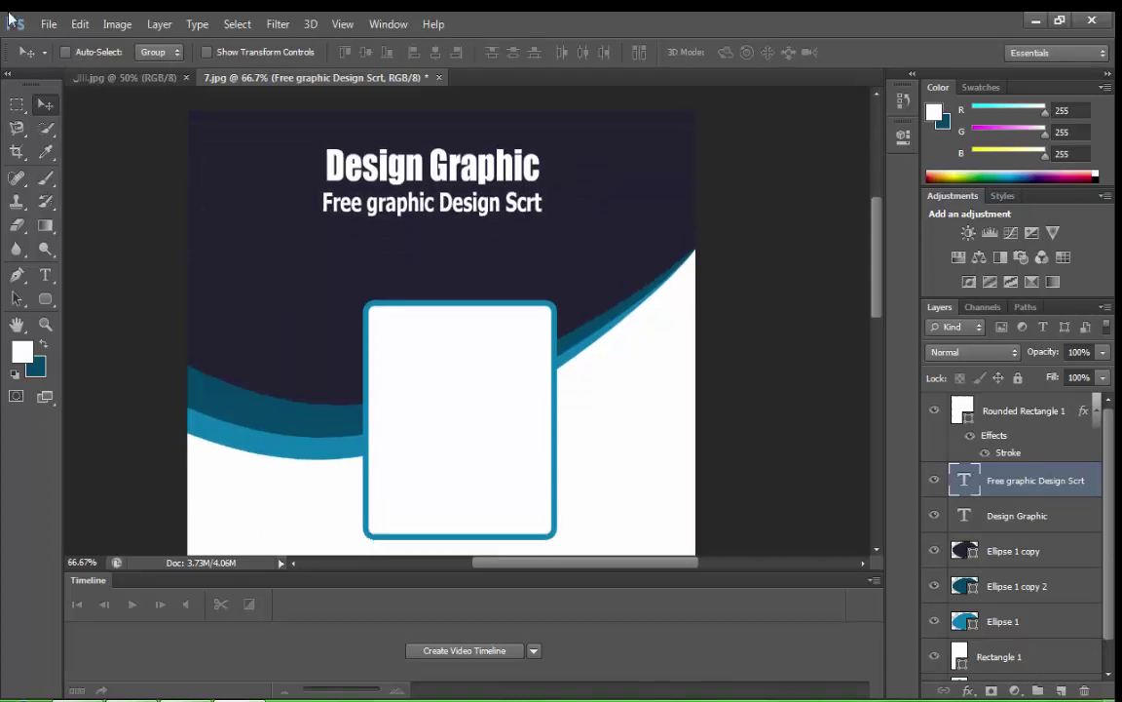
left_click(78, 24)
left_click(292, 358)
left_click_drag(543, 214, 557, 219)
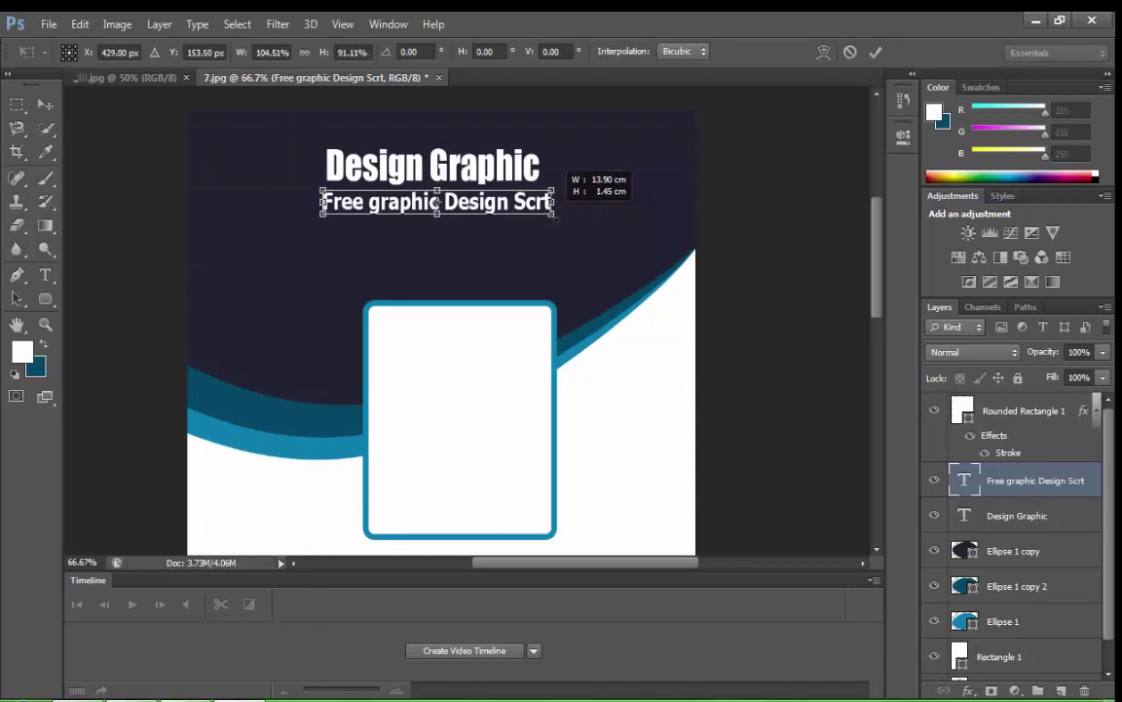
key("Left")
key("Left")
key("Left")
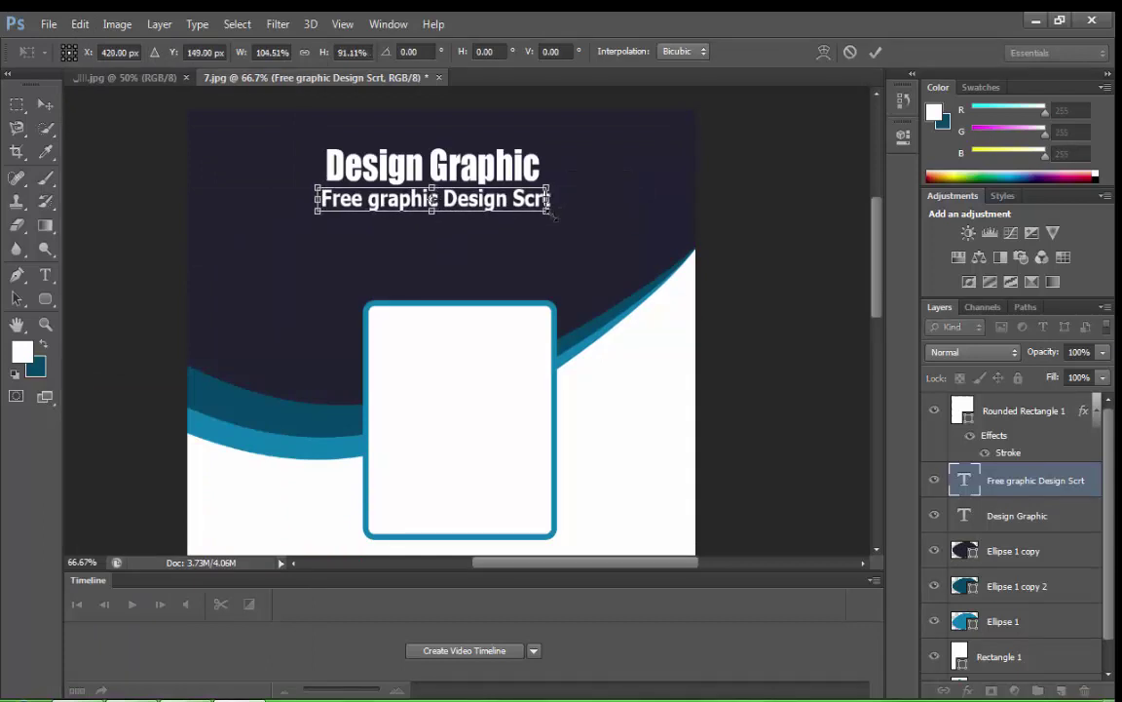
key("Up")
key("Up")
key("Up")
key("Return")
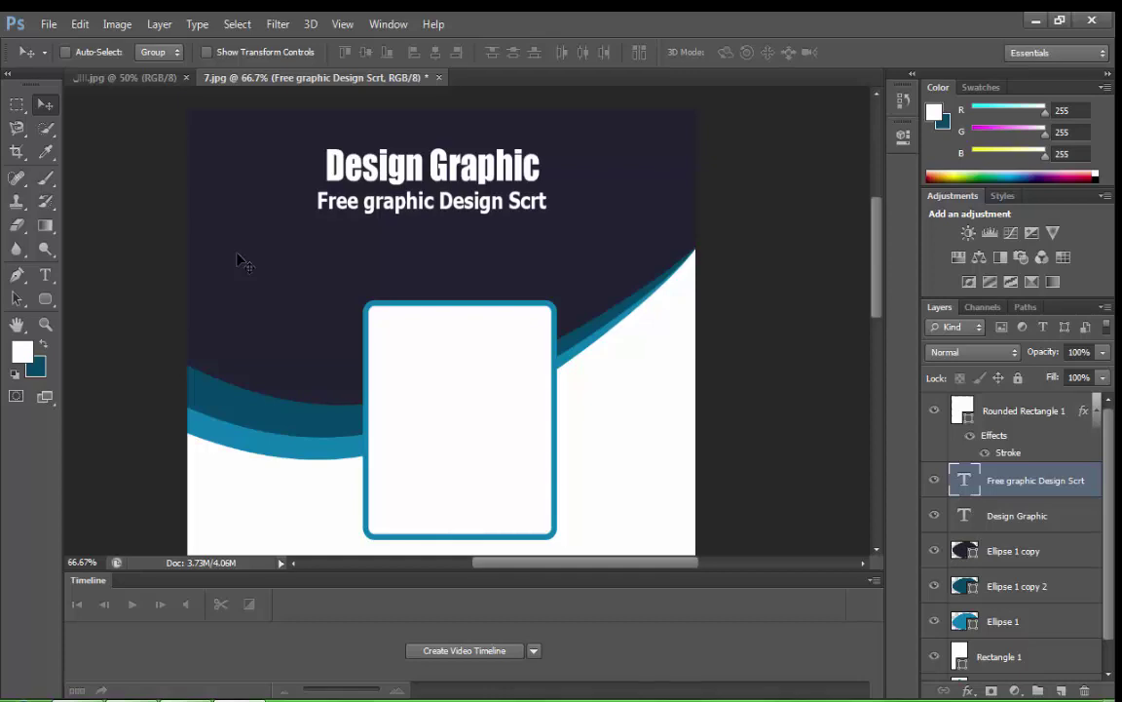
scroll(244, 263, "down", 1)
key("ctrl+o")
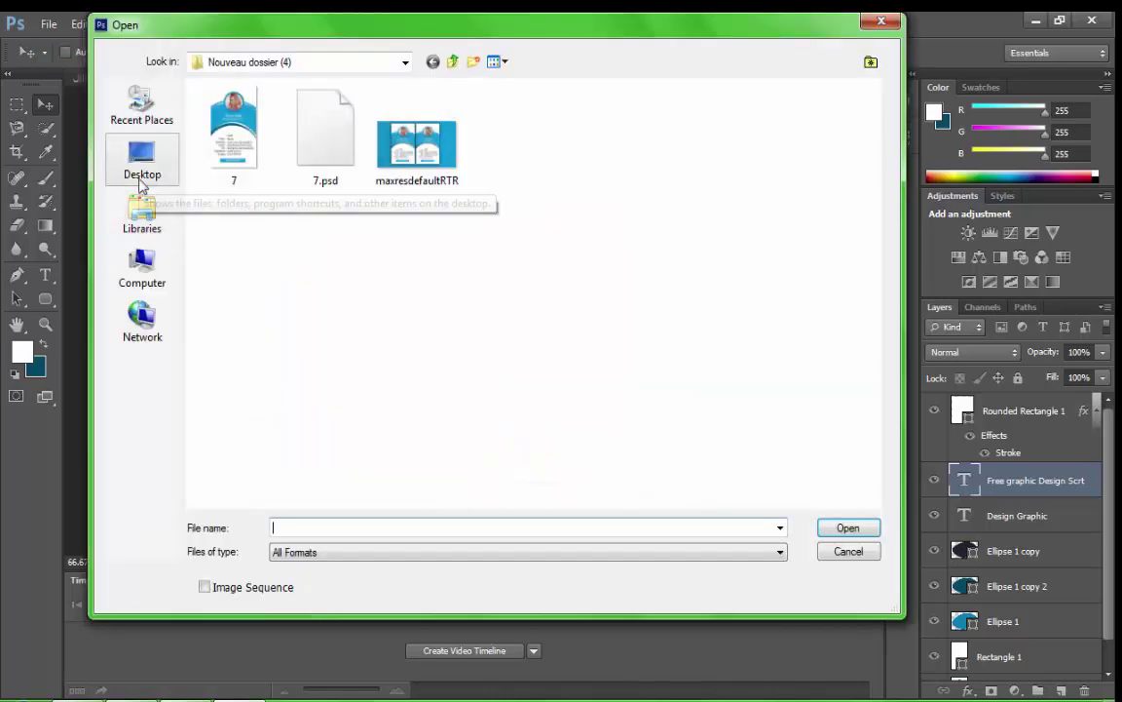
Open the portrait photo from the Desktop and drag it into the ID card.
left_click(143, 164)
double_click(453, 251)
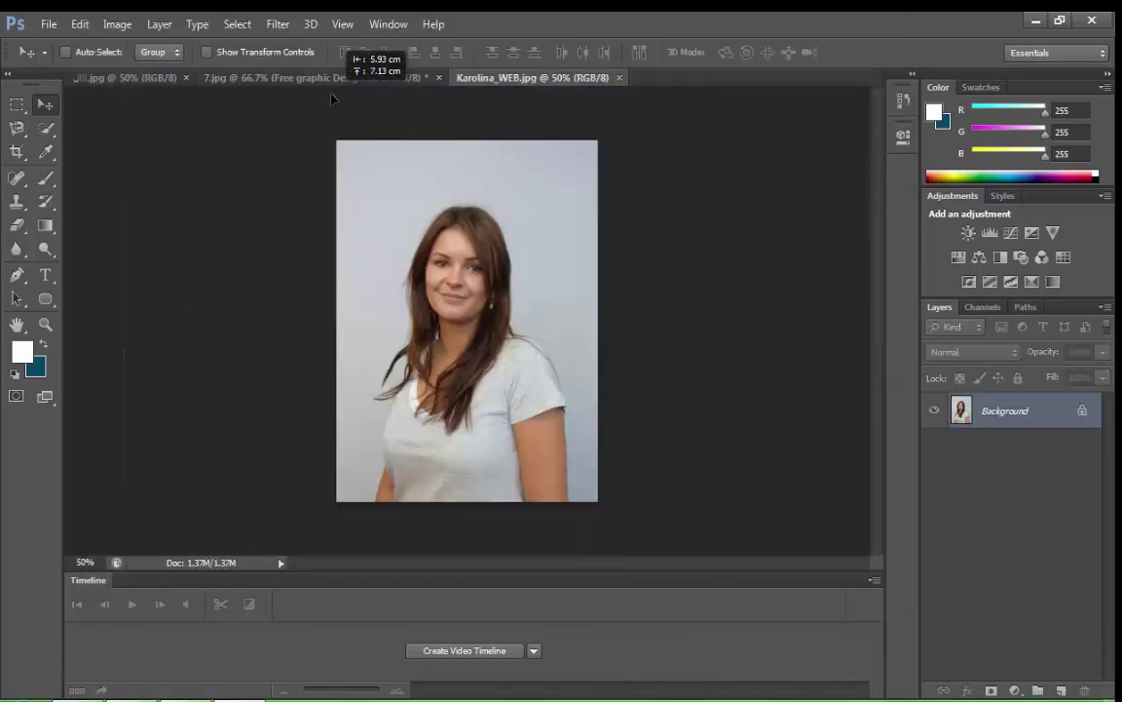
mouse_move(329, 82)
left_mouse_down()
mouse_move(453, 321)
mouse_move(461, 239)
left_mouse_up()
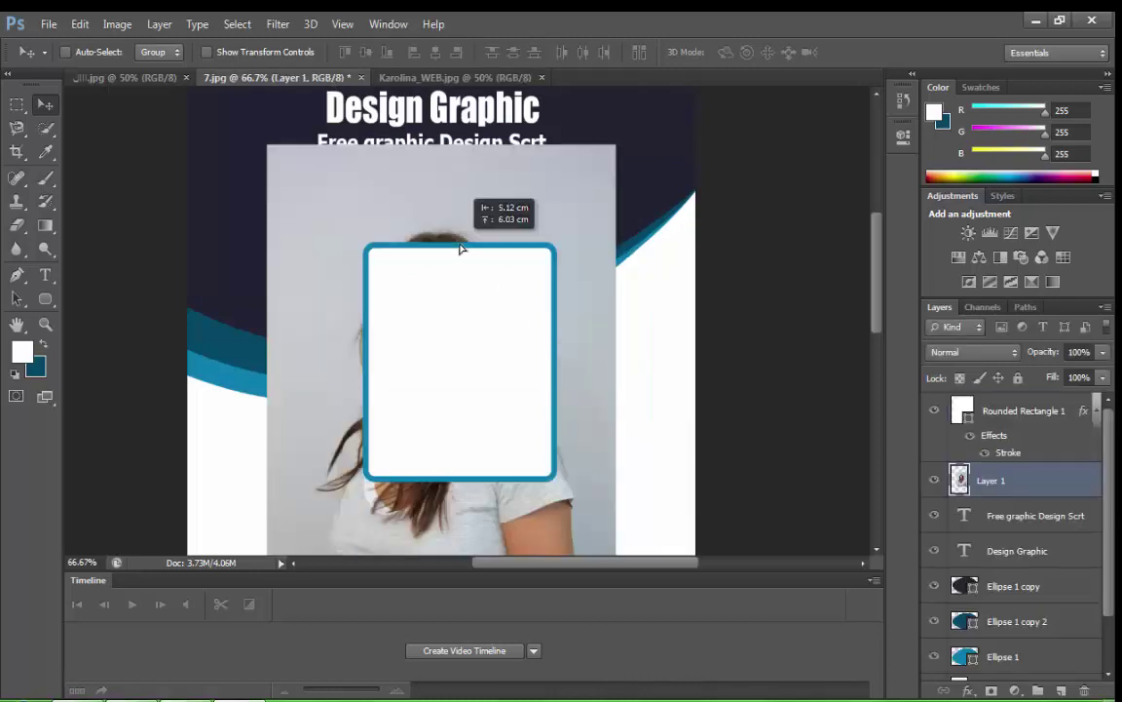
Clip the photo layer to Rounded Rectangle 1 and position the portrait inside the frame.
left_click_drag(991, 481, 991, 402)
right_click(984, 410)
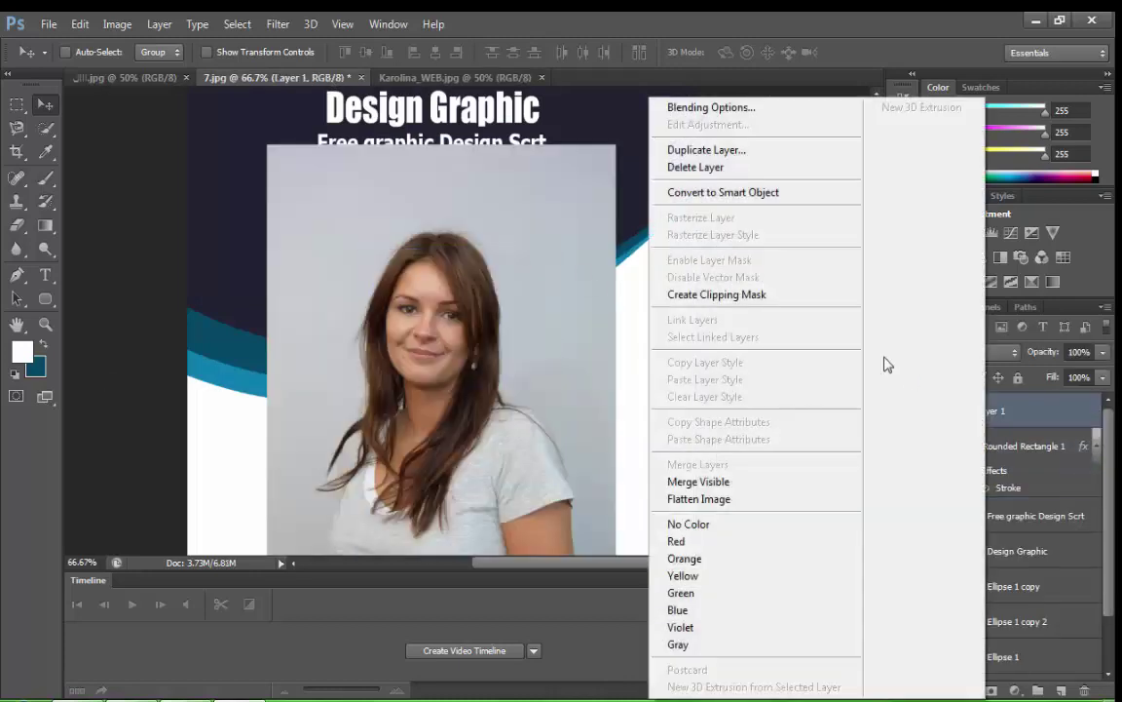
left_click(722, 294)
left_click_drag(486, 364, 516, 377)
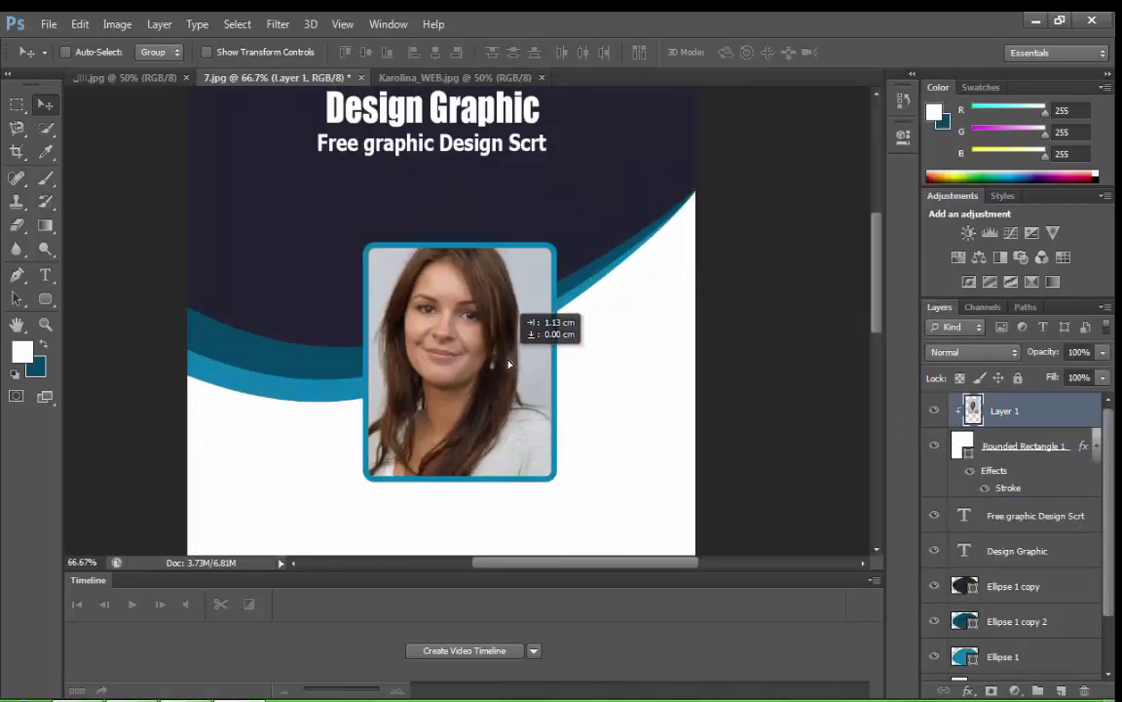
scroll(534, 321, "down", 2)
scroll(584, 287, "down", 2)
scroll(601, 300, "up", 3)
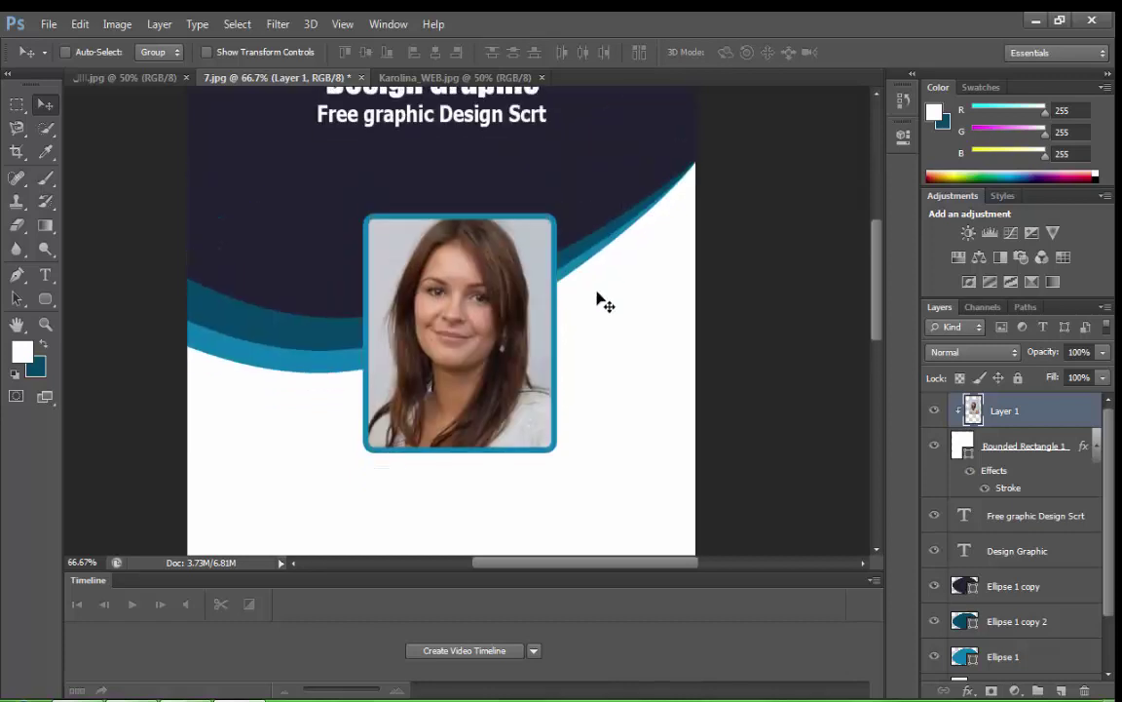
scroll(602, 302, "down", 2)
scroll(585, 322, "up", 2)
scroll(563, 341, "down", 1)
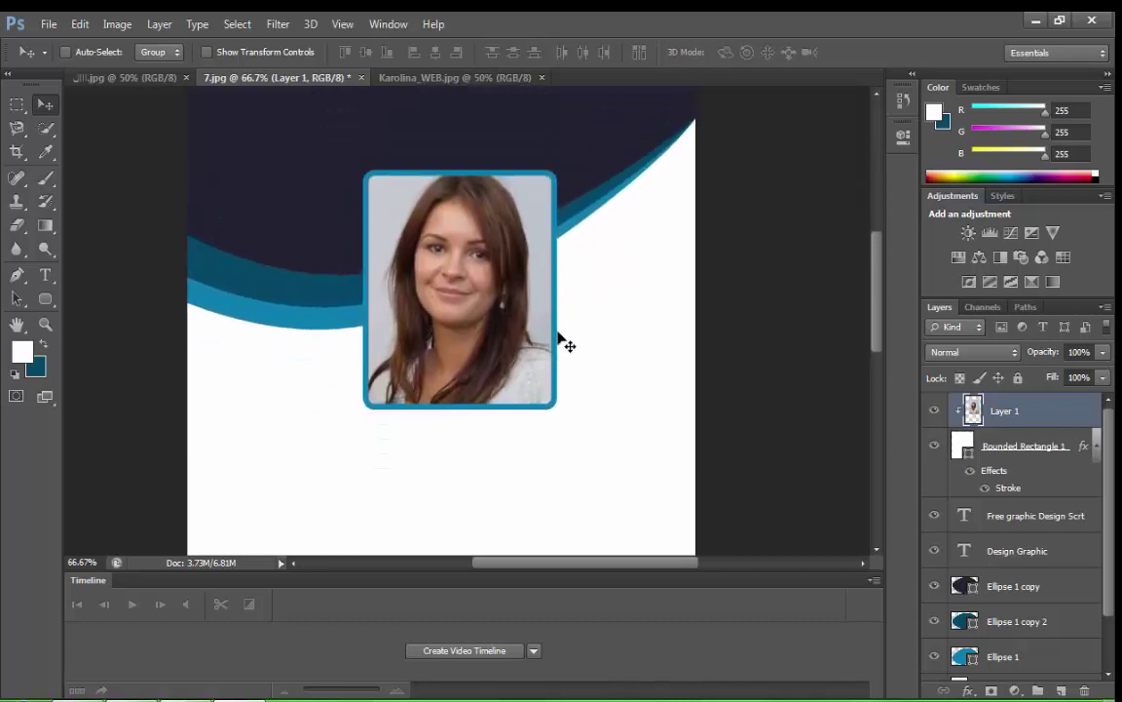
scroll(546, 338, "up", 2)
Duplicate the Design Graphic title layer and move the copy below the portrait.
left_click(45, 275)
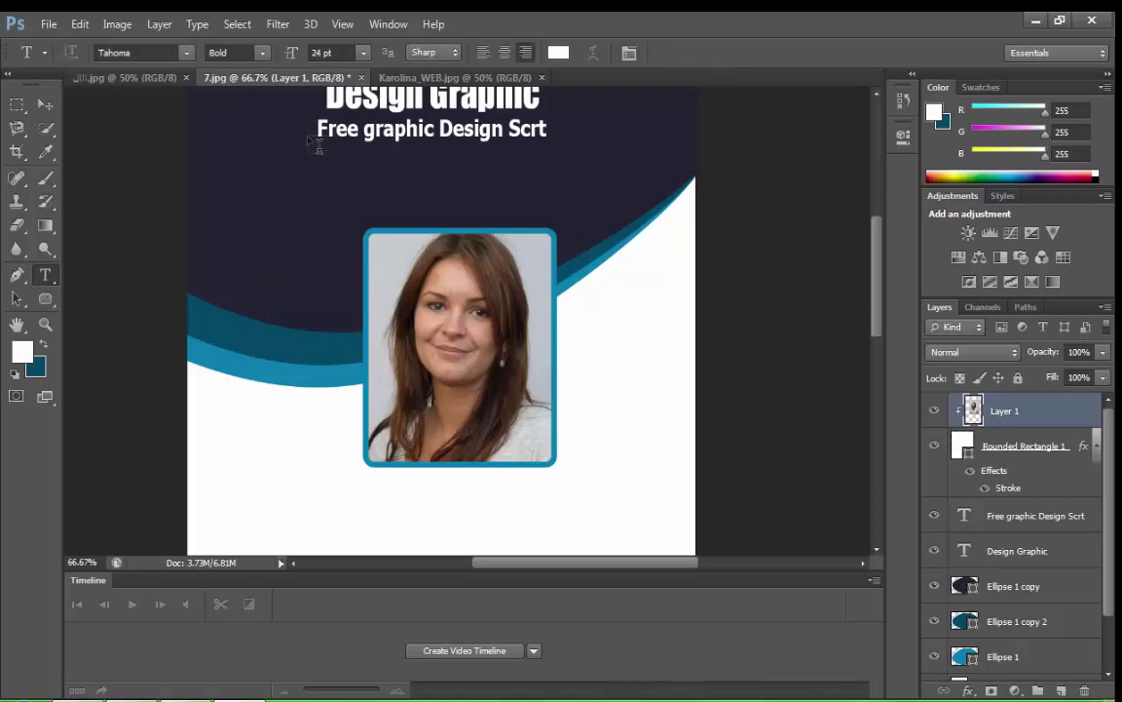
left_click(1018, 551)
key("v")
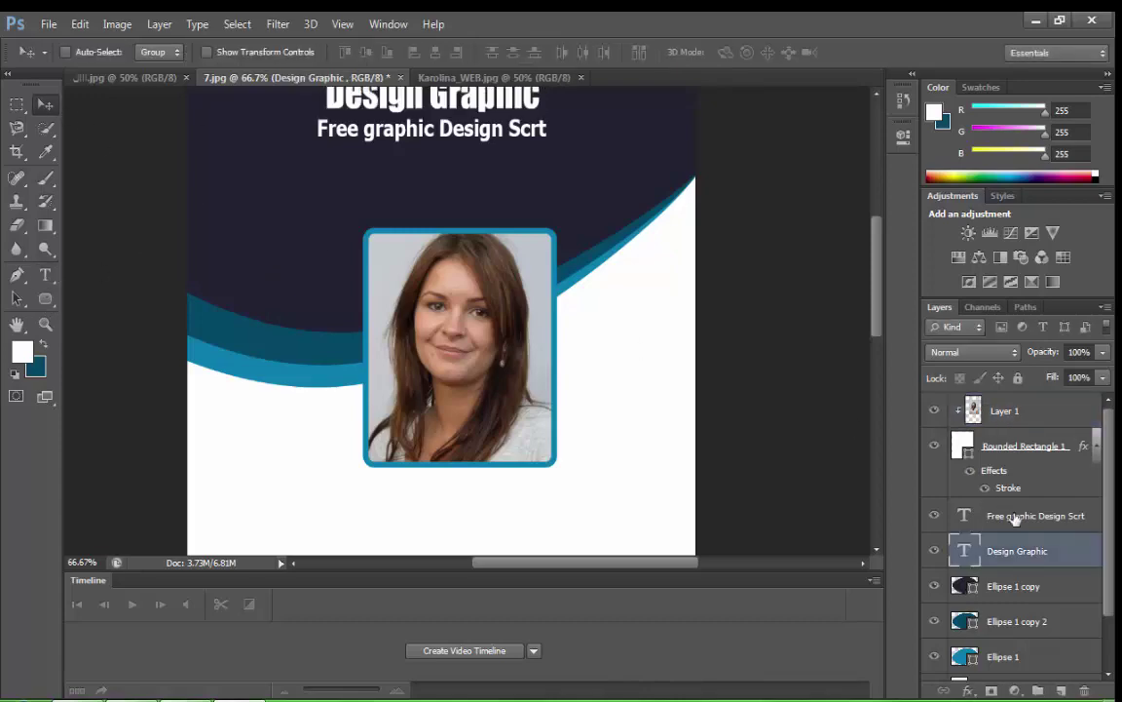
right_click(1013, 546)
left_click(715, 130)
left_click(700, 223)
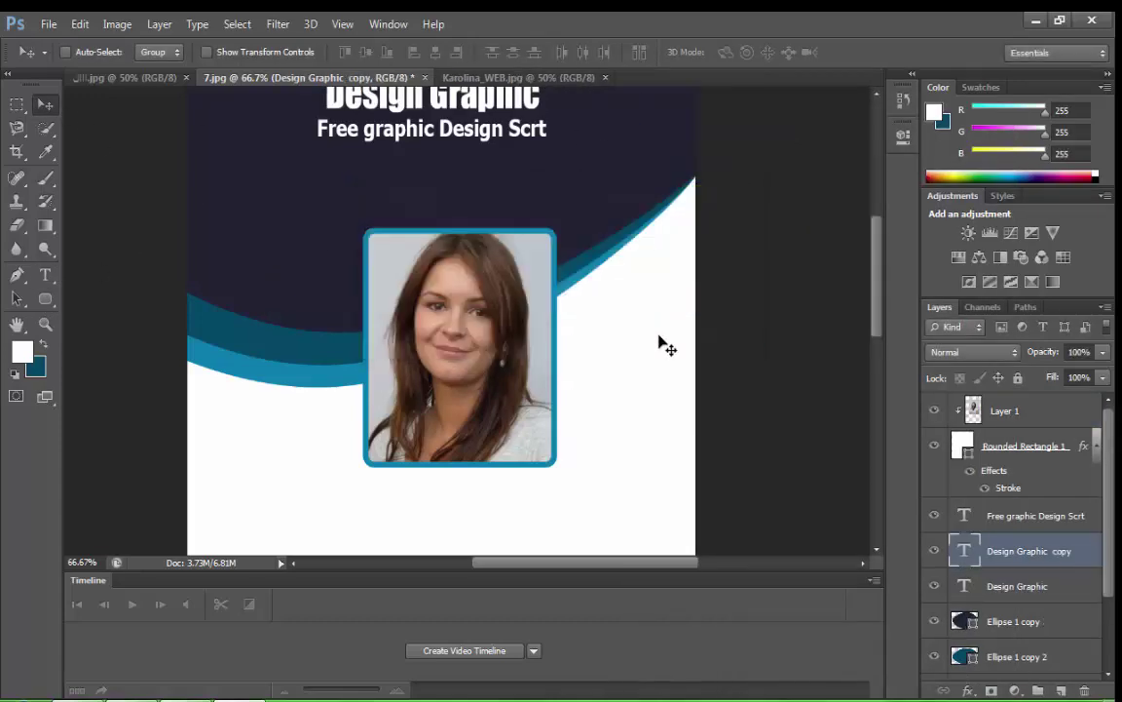
scroll(623, 326, "down", 3)
scroll(508, 180, "up", 1)
scroll(508, 180, "up", 4)
mouse_move(466, 176)
left_mouse_down()
mouse_move(480, 423)
mouse_move(376, 438)
left_mouse_up()
scroll(481, 424, "down", 2)
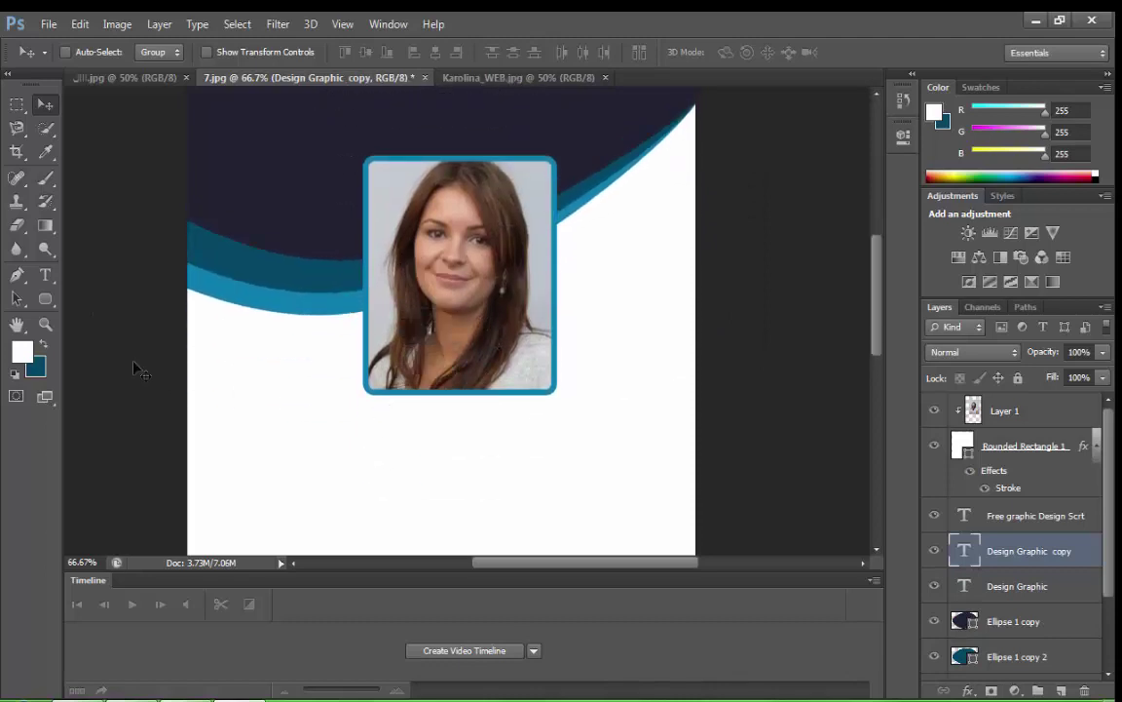
Colour the copied title's text dark teal.
left_click(45, 275)
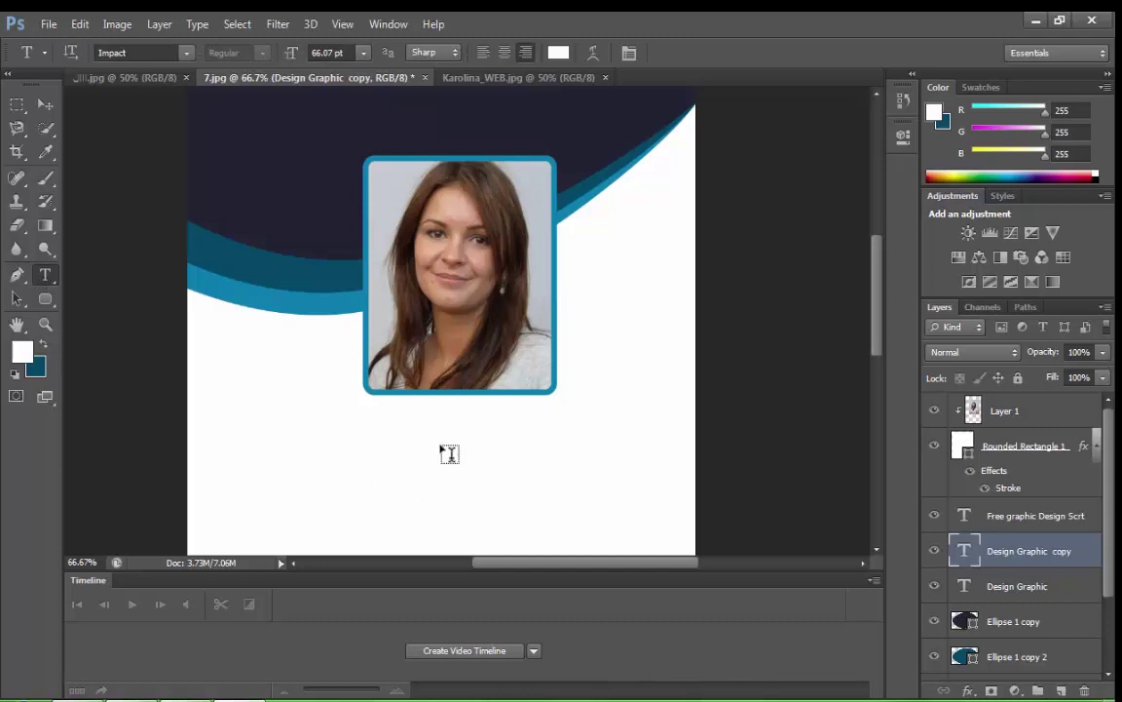
triple_click(417, 507)
left_click(42, 344)
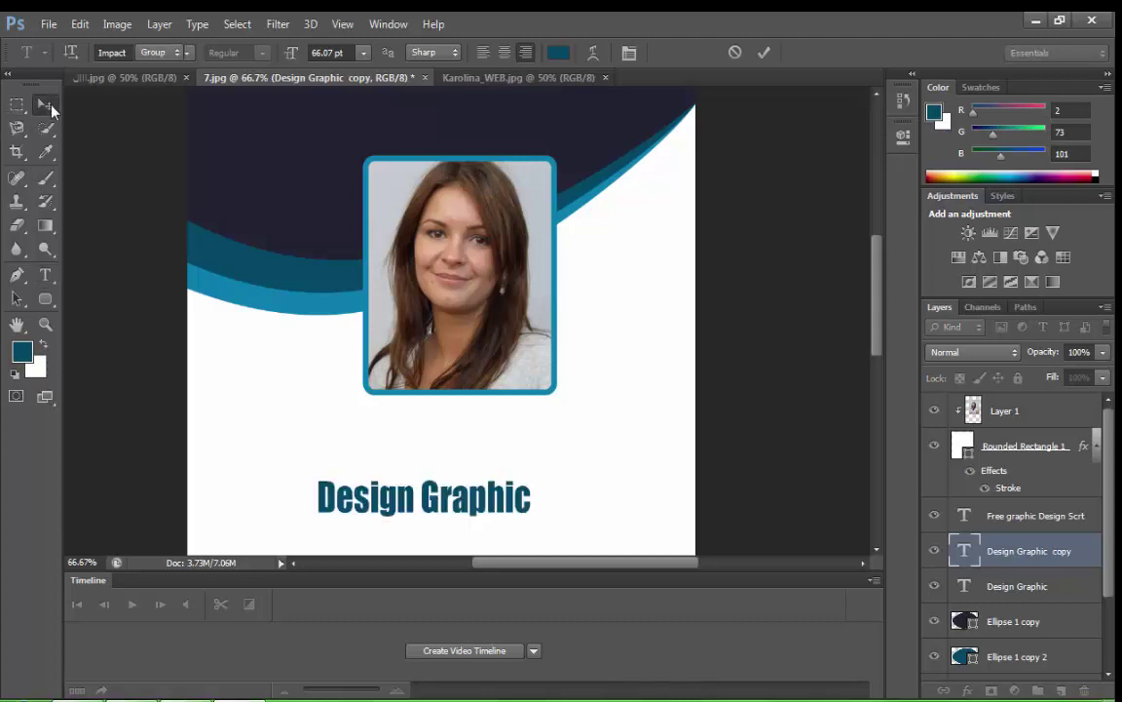
left_click(46, 104)
scroll(425, 201, "down", 2)
scroll(413, 296, "down", 2)
left_click(46, 298)
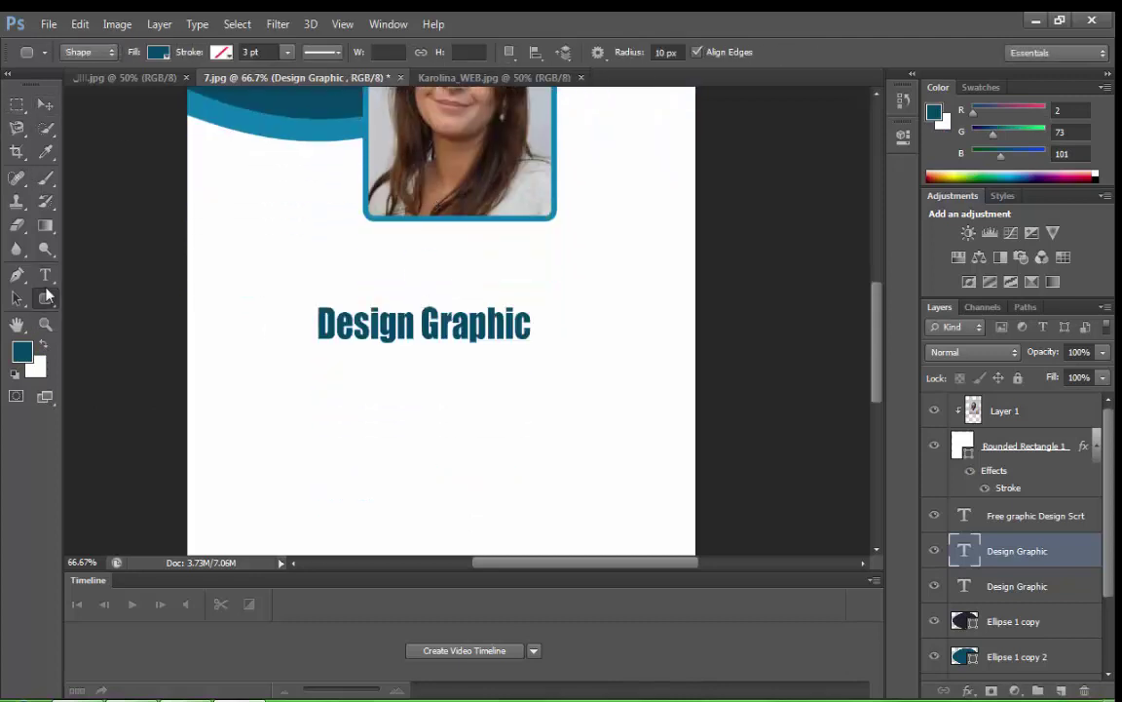
Replace the copied title text with the cardholder's capitalised first name.
left_click(45, 275)
left_click(417, 322)
key("ctrl+a")
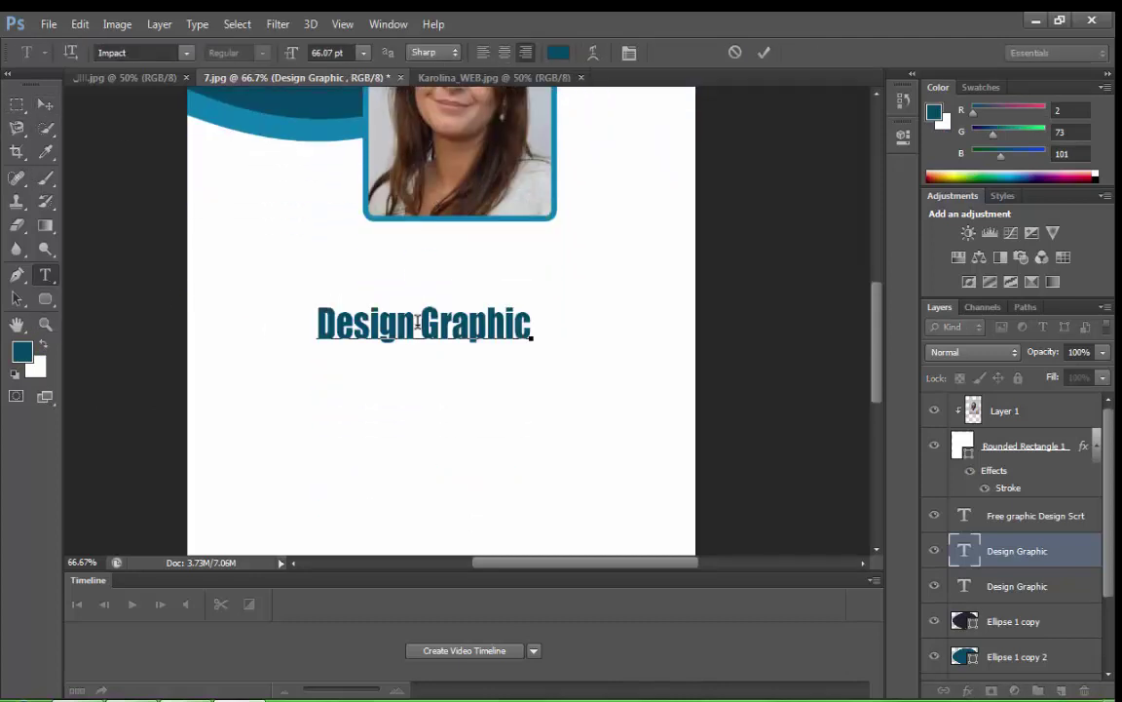
type("caroli")
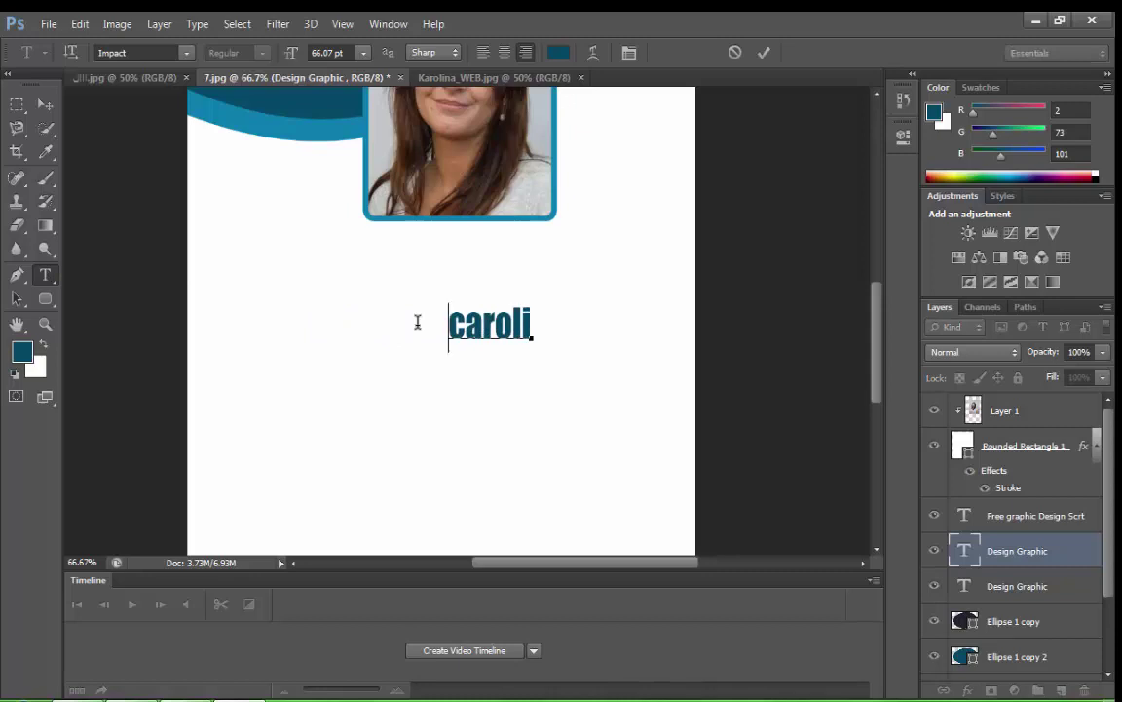
type("na")
key("ctrl+a")
key("Left")
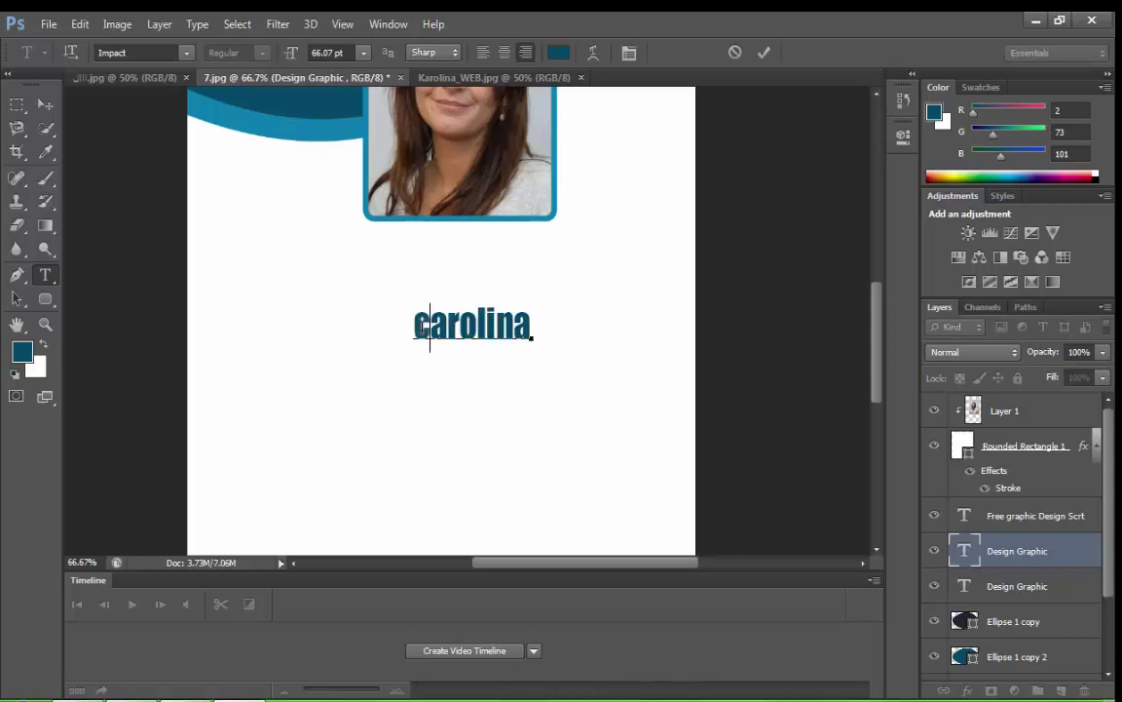
key("shift+Right")
type("C")
Enlarge the name to about 142% × 111%, centre it below the portrait, and zoom out.
scroll(509, 333, "up", 2)
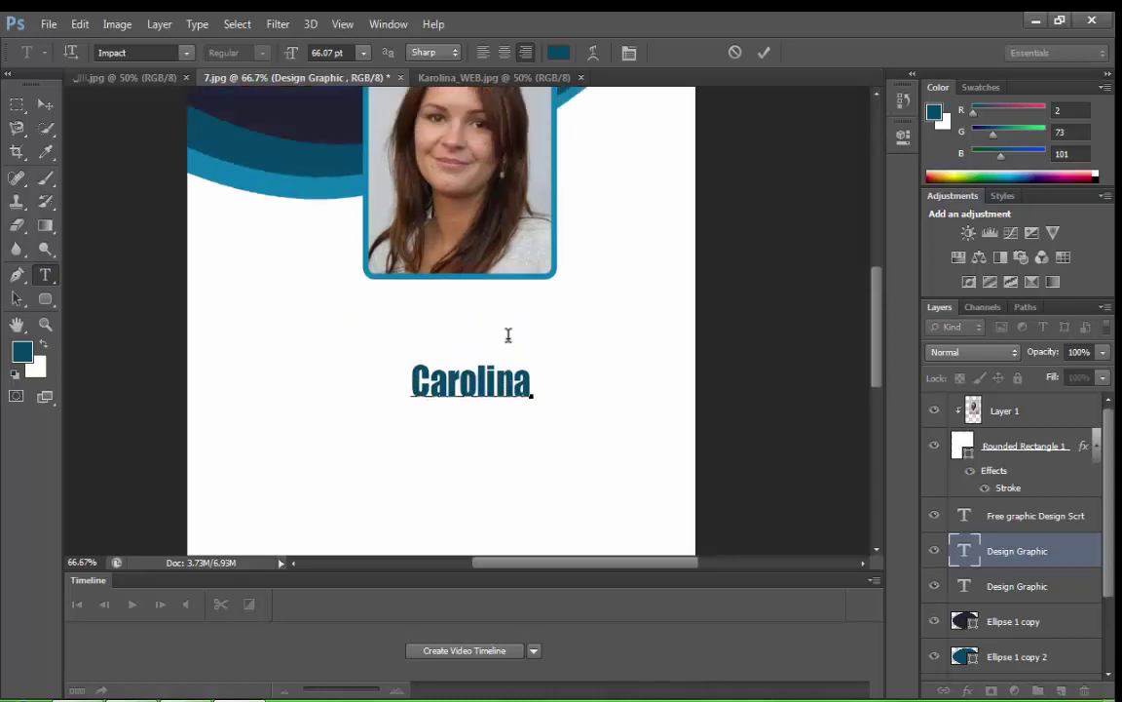
left_click(80, 24)
left_click(184, 363)
left_click_drag(534, 399, 584, 414)
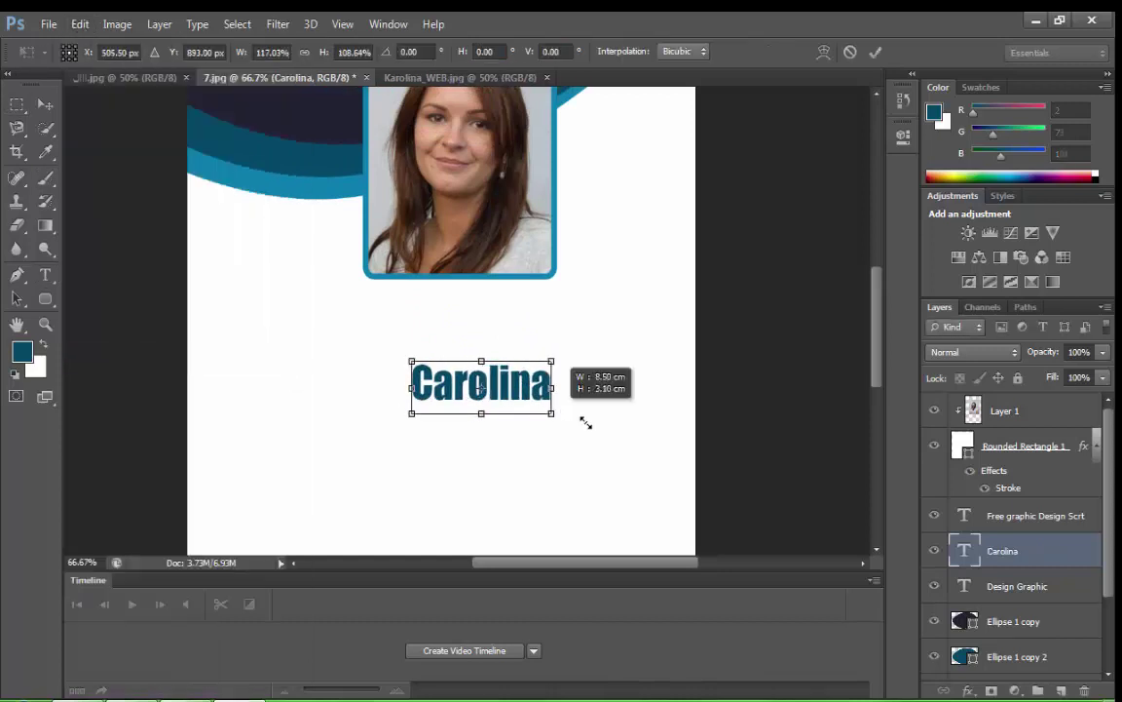
left_click_drag(492, 388, 448, 377)
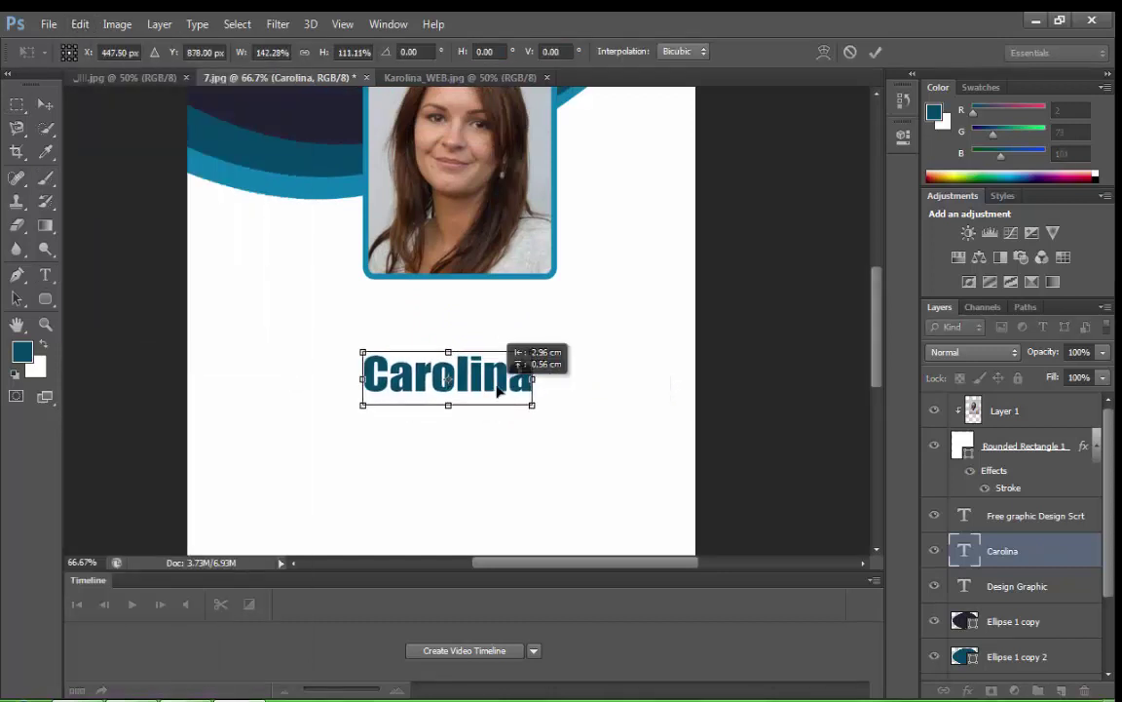
left_click_drag(542, 410, 545, 409)
key("Return")
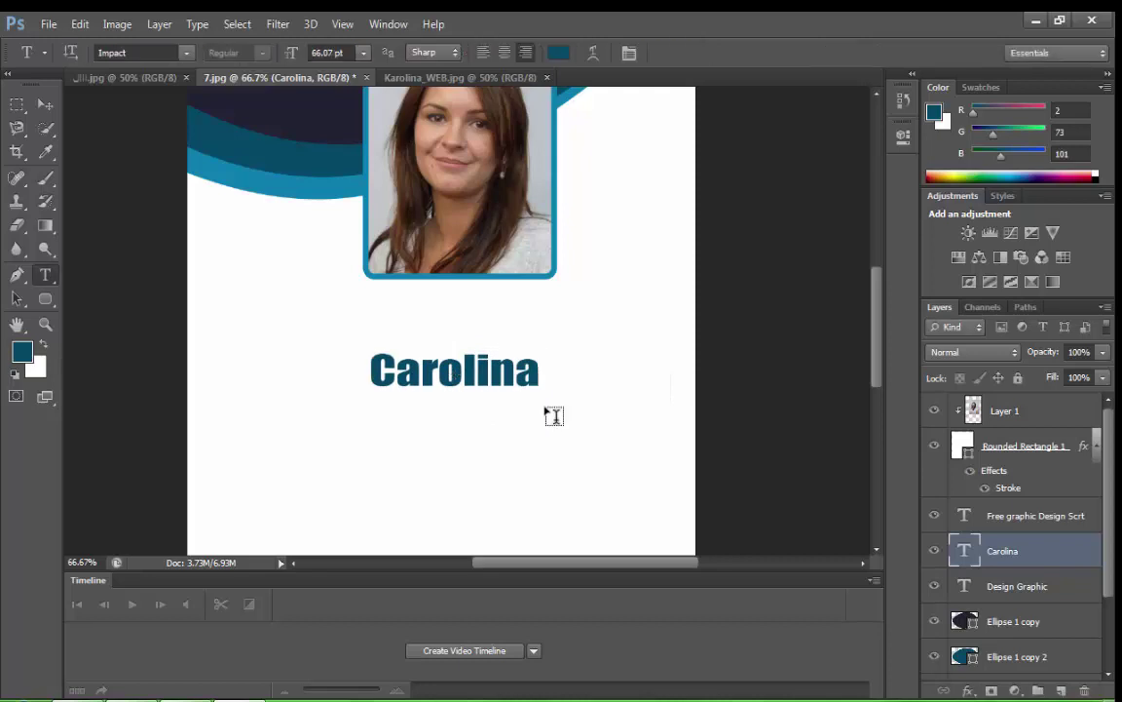
scroll(551, 414, "down", 2)
left_click(45, 324)
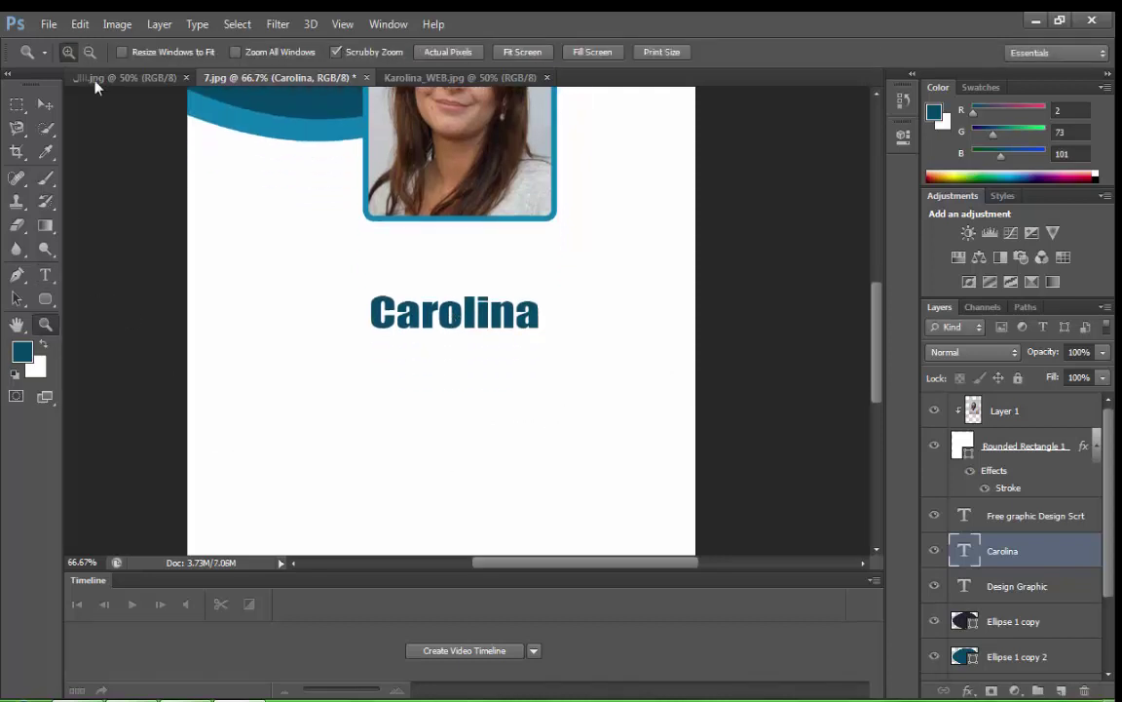
left_click(320, 230, "alt")
scroll(334, 241, "up", 2)
scroll(334, 241, "down", 6)
scroll(363, 477, "down", 3)
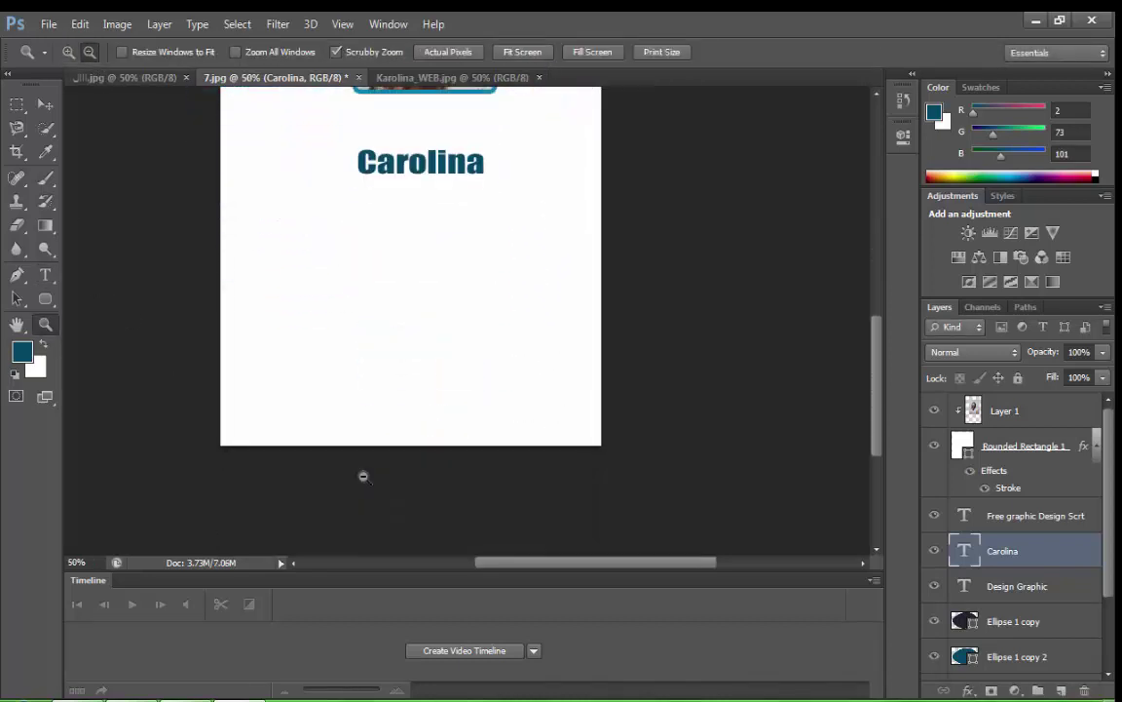
scroll(772, 383, "up", 2)
Copy the contact details block from 5-Recovered.psd into the card below the name.
key("v")
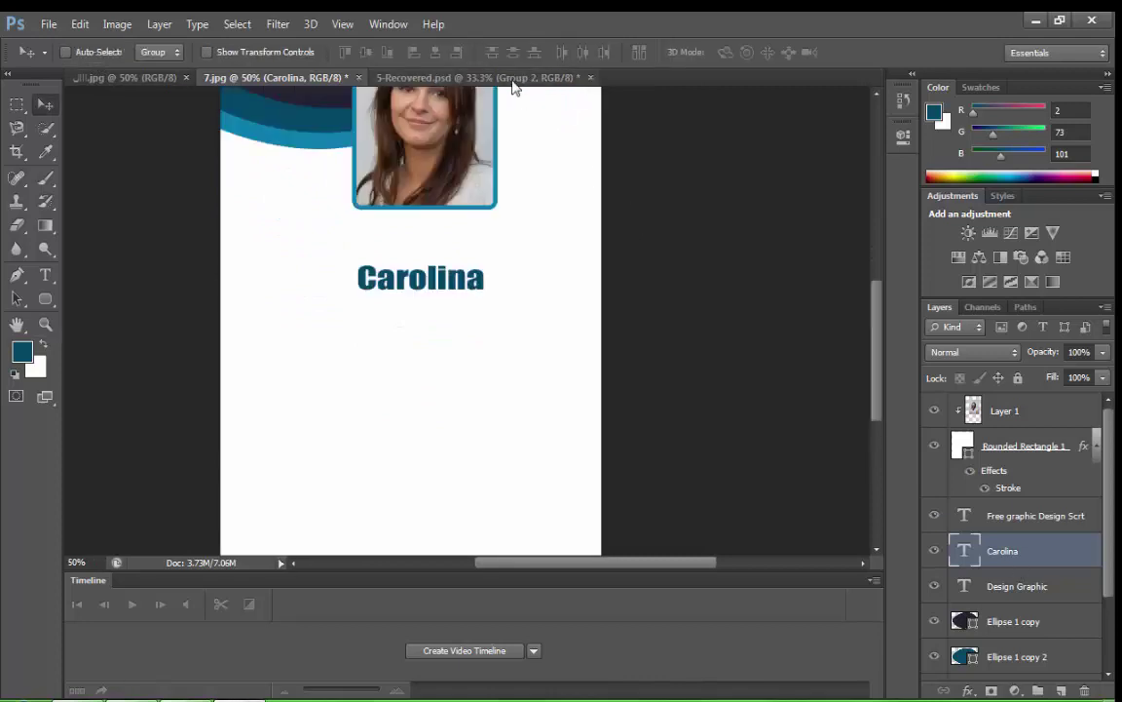
left_click(518, 78)
mouse_move(531, 494)
left_mouse_down()
mouse_move(416, 393)
mouse_move(519, 444)
mouse_move(514, 410)
left_mouse_up()
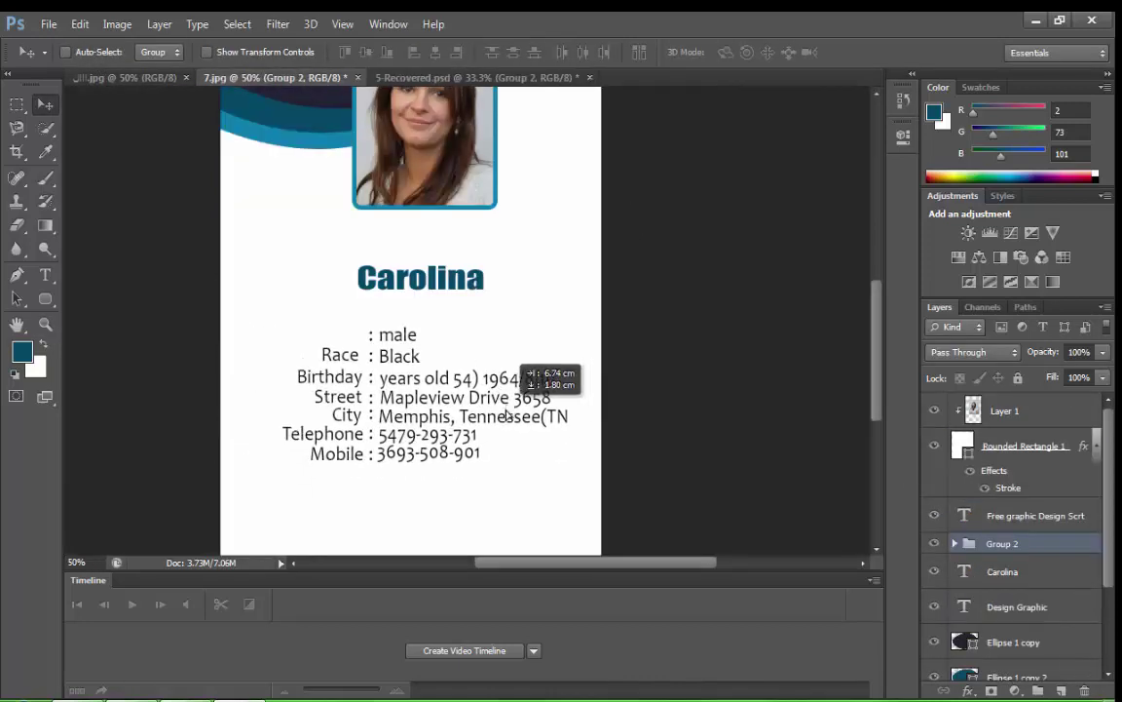
scroll(507, 394, "up", 1)
Recolour the whole Carolina name text to dark navy #040315.
left_click(45, 275)
left_click(419, 292)
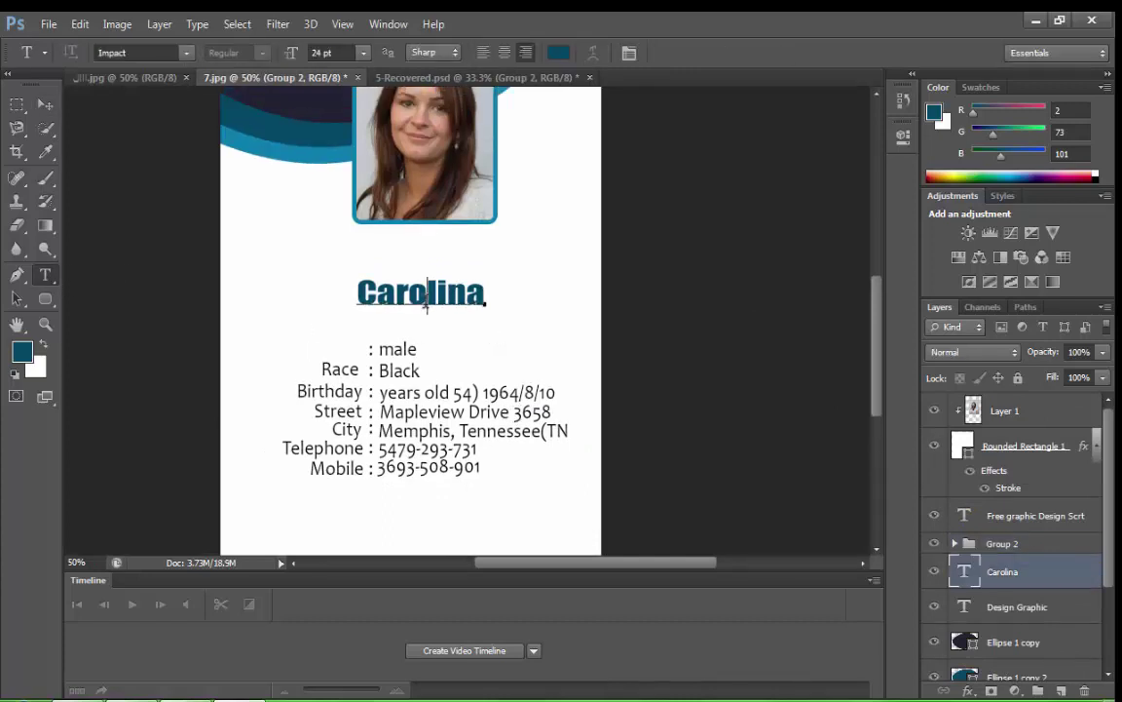
key("ctrl+a")
left_click(22, 351)
left_click(396, 165)
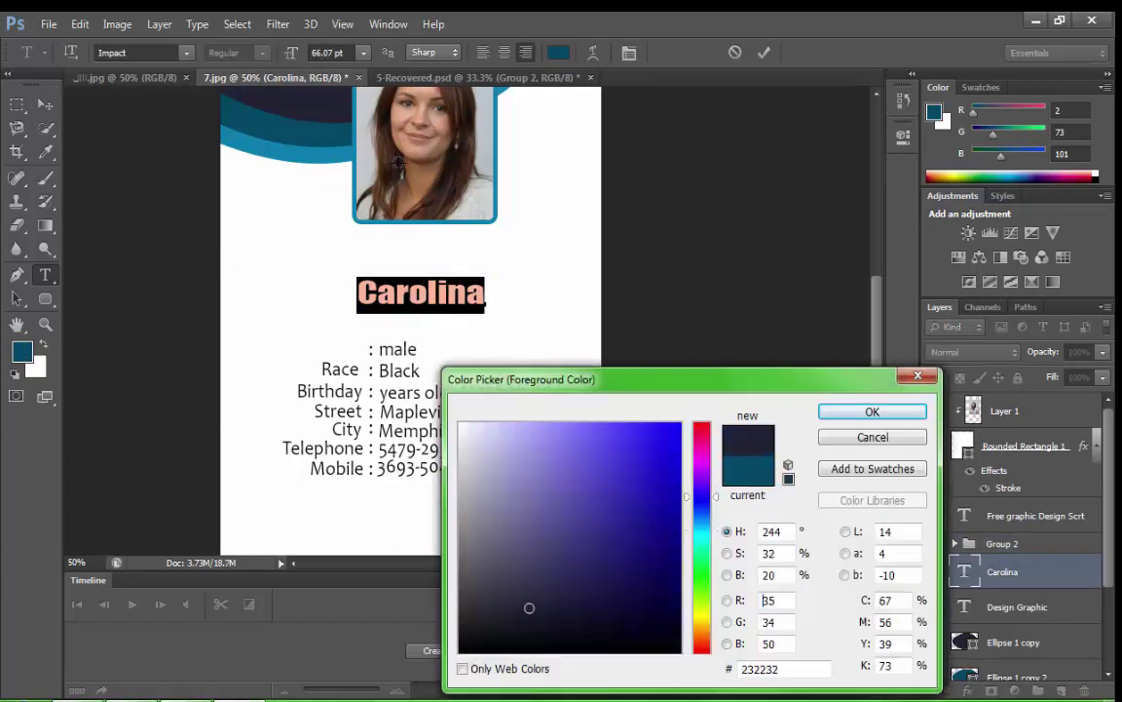
left_click(653, 634)
left_click(872, 411)
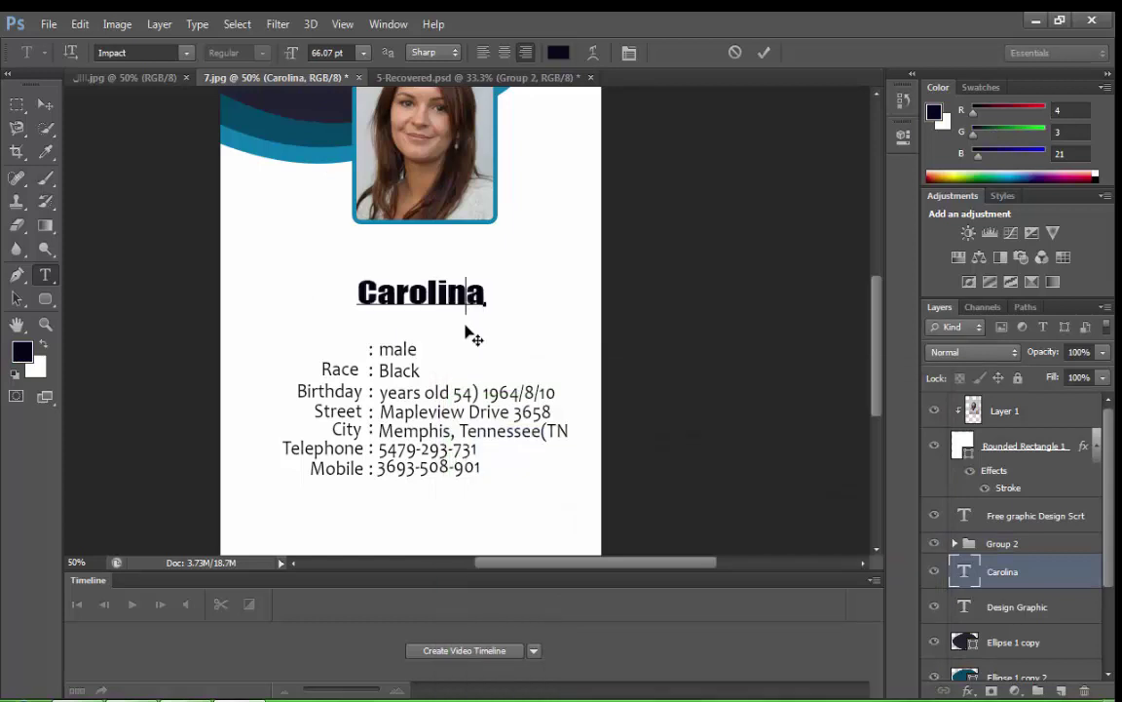
Free Transform Carolina to nudge it left so it sits centred under the photo.
left_click(80, 23)
left_click(146, 328)
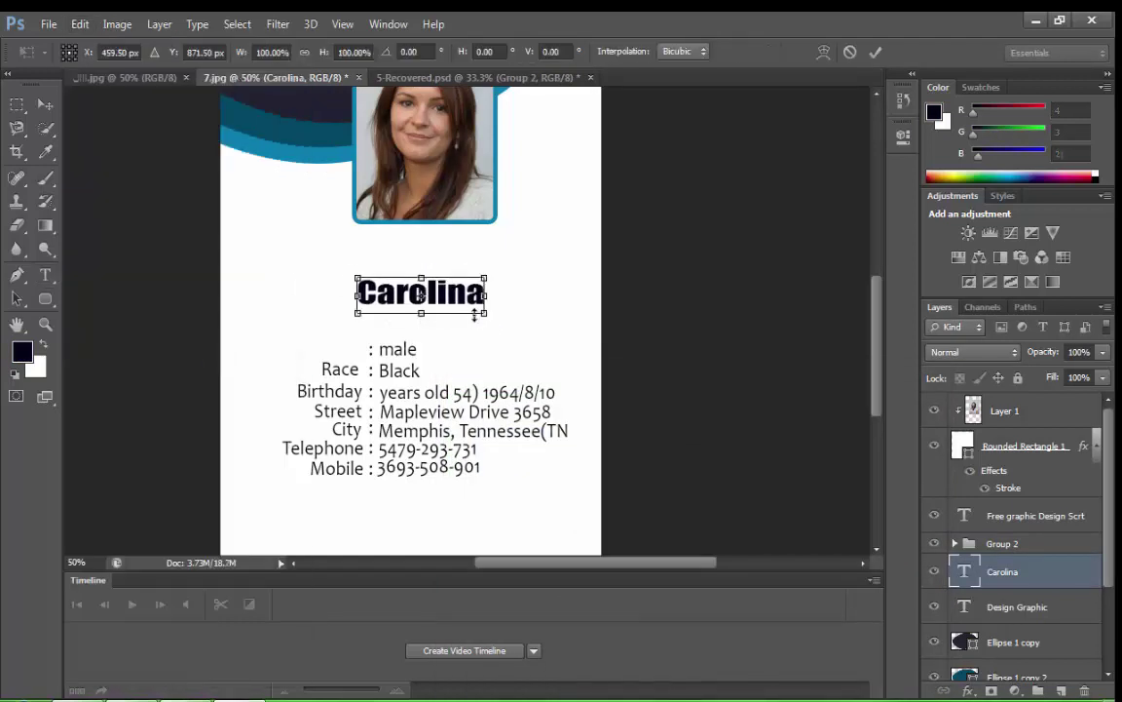
mouse_move(421, 310)
left_mouse_down()
mouse_move(471, 316)
mouse_move(437, 301)
left_mouse_up()
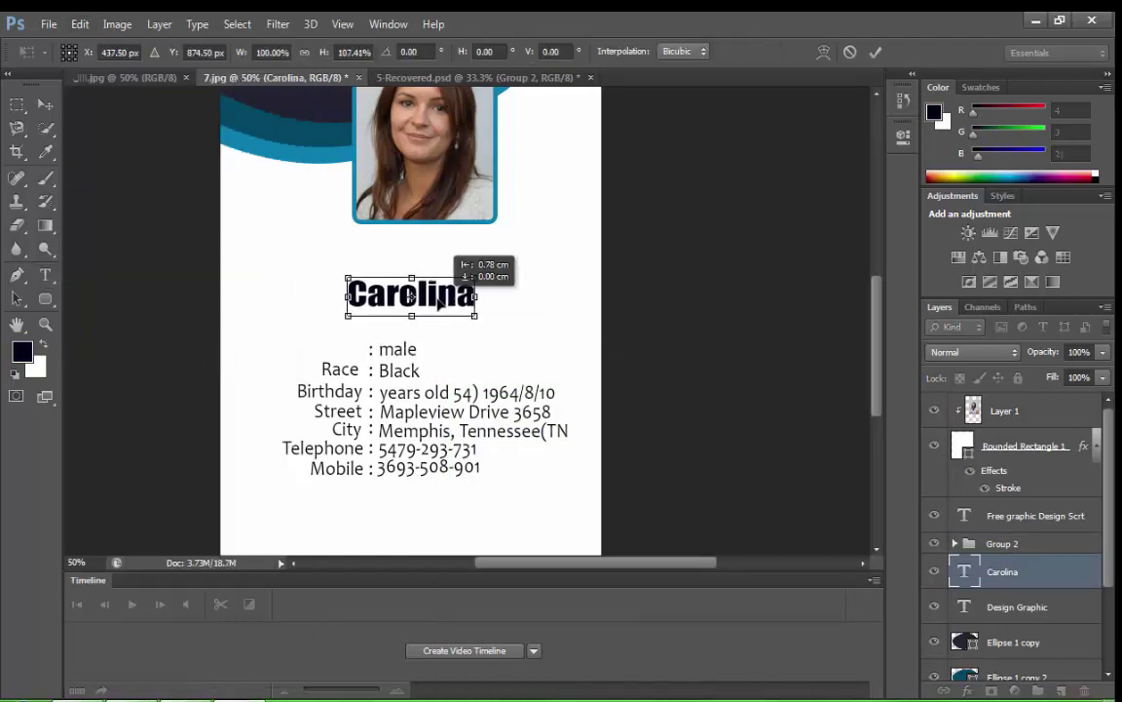
key("Return")
scroll(445, 339, "down", 3)
scroll(551, 214, "up", 6)
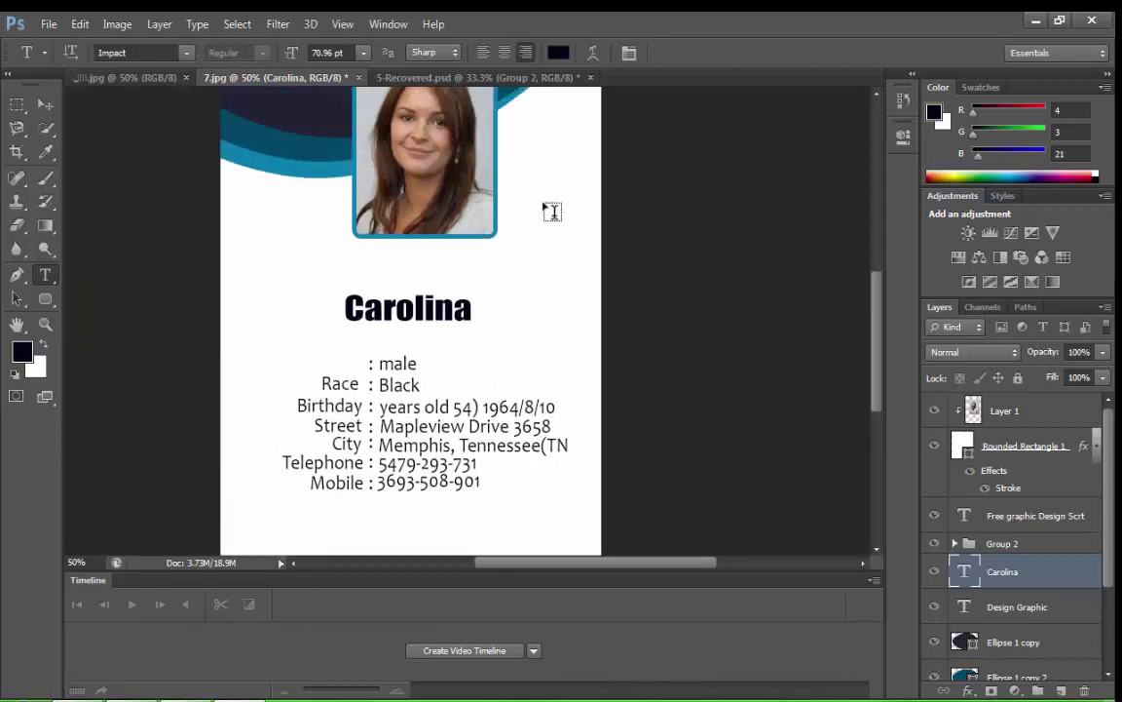
scroll(551, 213, "up", 2)
scroll(1025, 599, "down", 3)
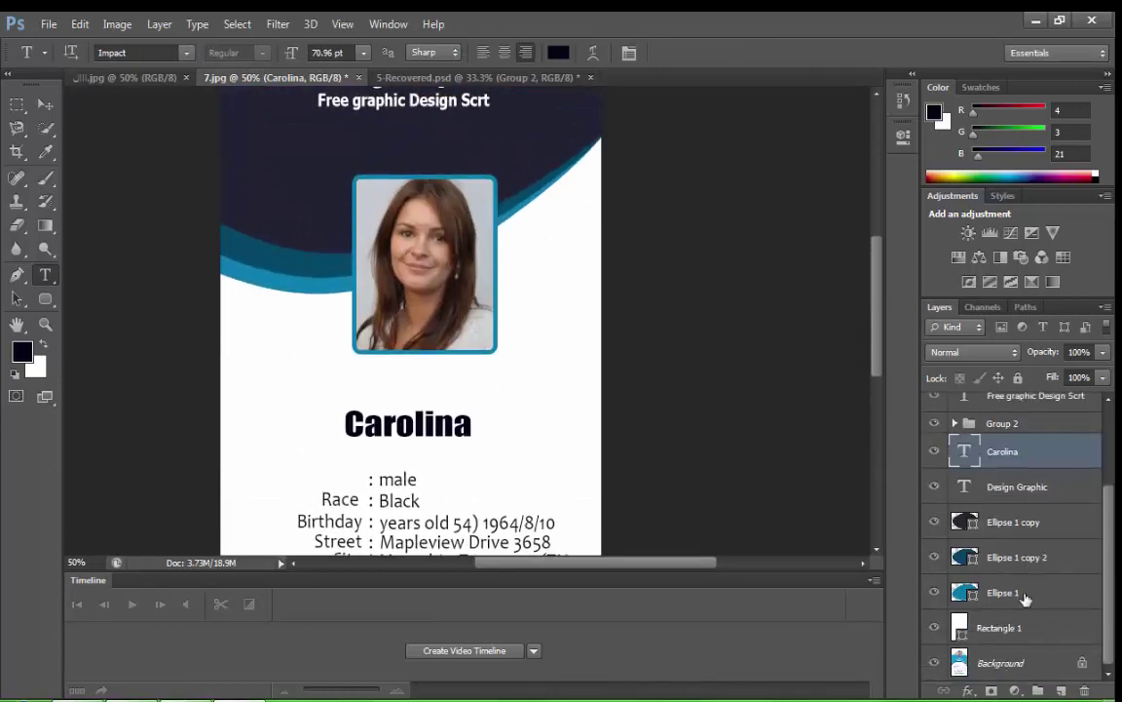
Duplicate the three teal wave layers (Ellipse 1 and its copies).
left_click(1017, 526)
left_click(1017, 558)
left_click(1012, 592)
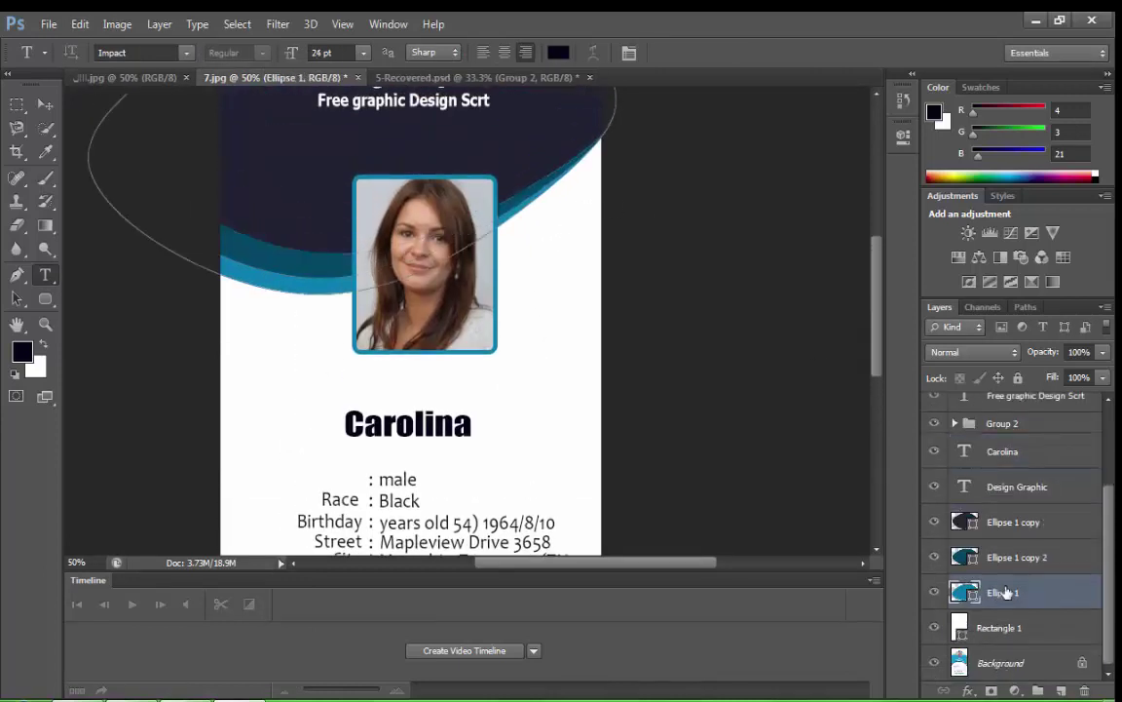
left_click(1013, 538, "shift")
right_click(1014, 538)
left_click(682, 137)
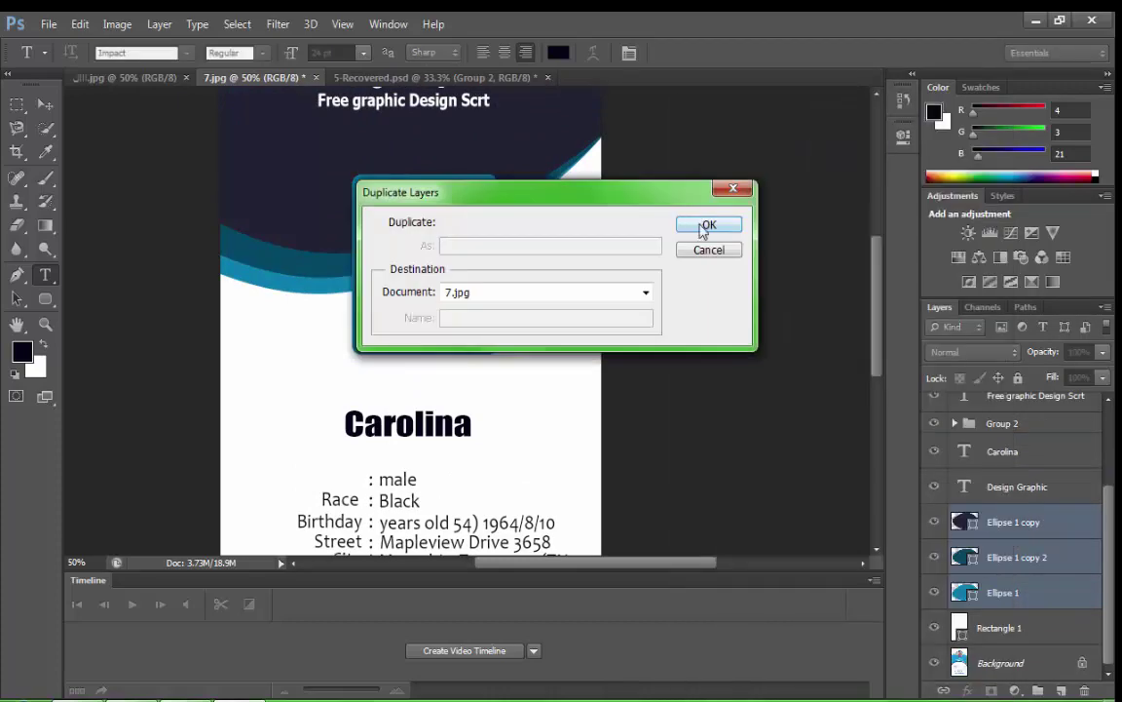
left_click(703, 227)
Rotate the duplicated waves about 180° (around -163°) and move them to the card's bottom.
key("z")
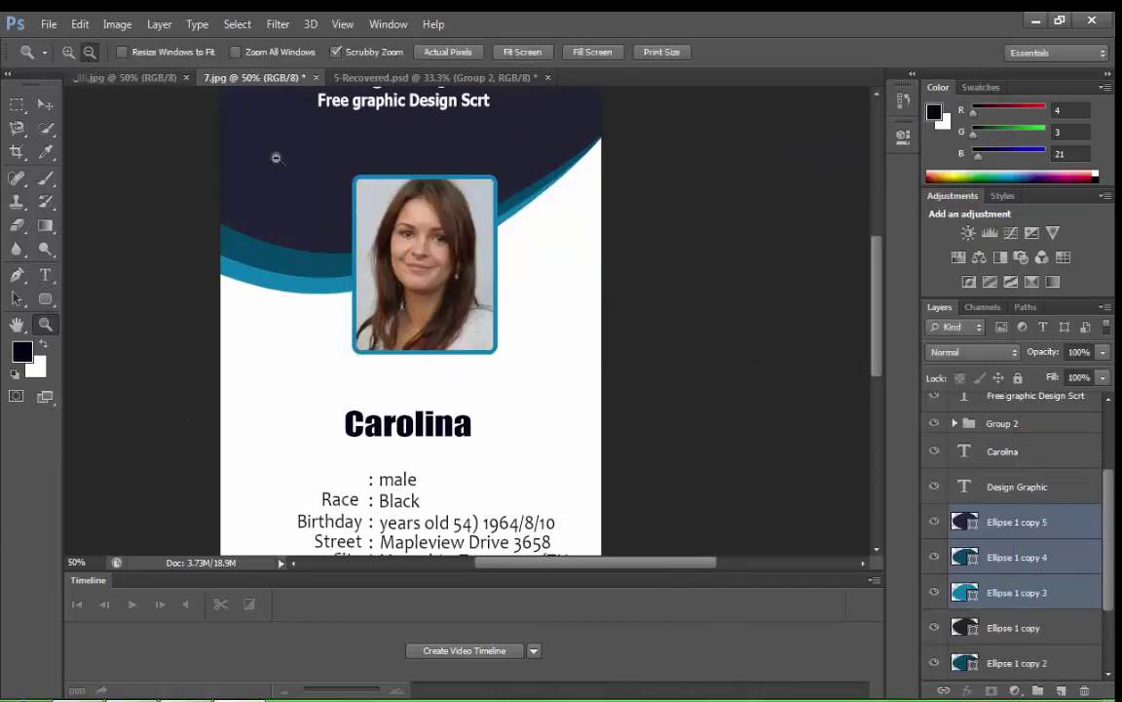
left_click(276, 156, "alt")
left_click(141, 360)
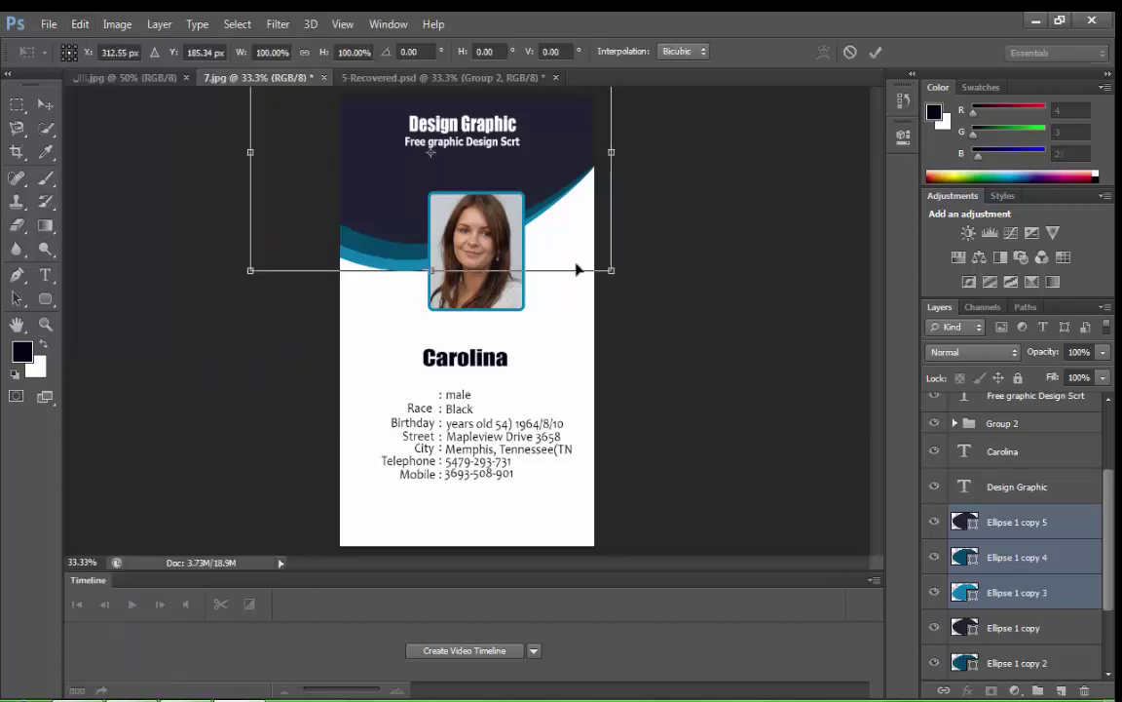
left_click_drag(579, 268, 293, 83)
left_click_drag(538, 126, 586, 608)
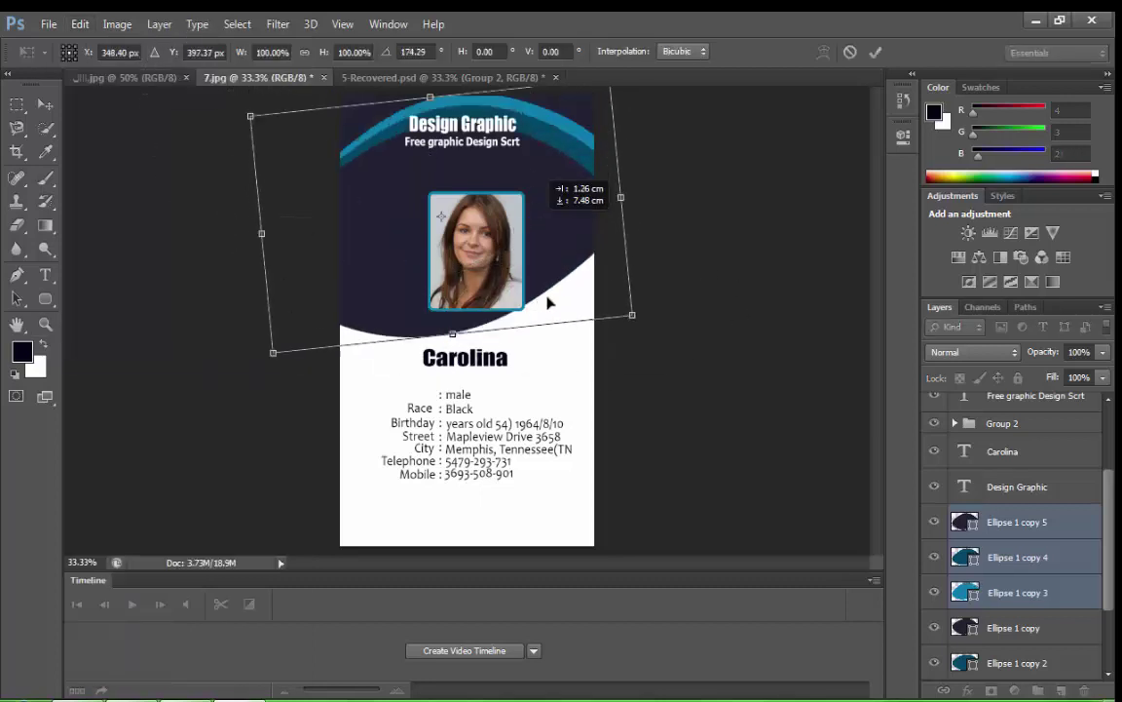
left_click_drag(741, 409, 740, 368)
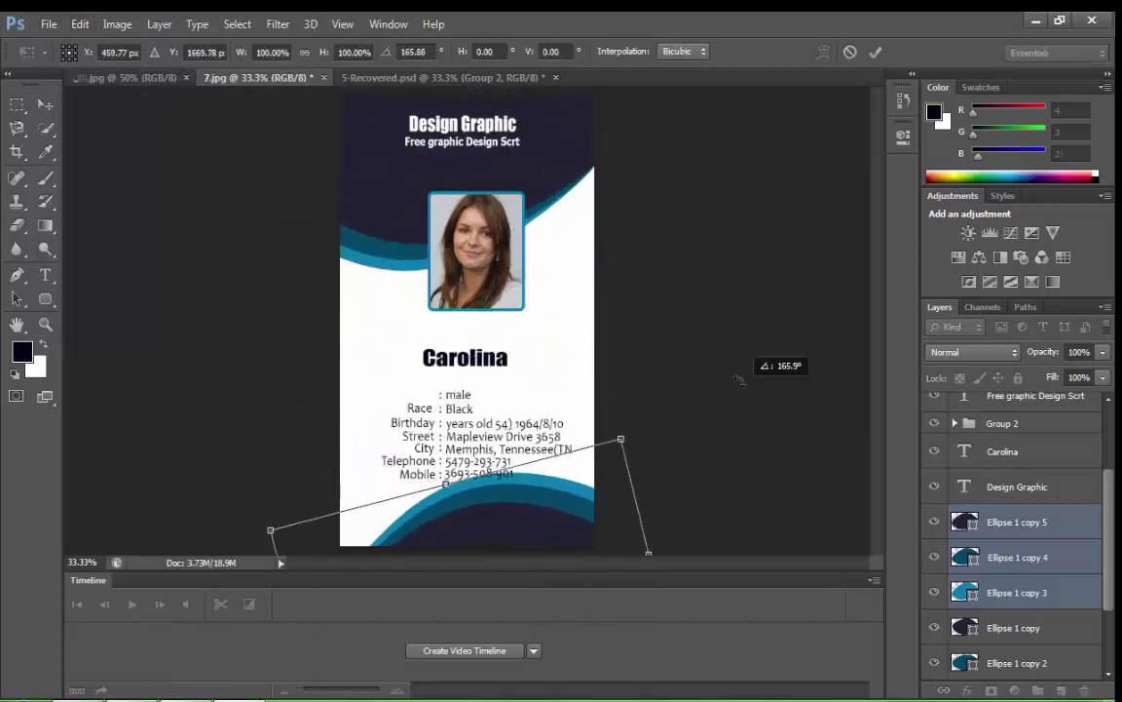
left_click_drag(580, 509, 597, 526)
left_click_drag(744, 418, 743, 583)
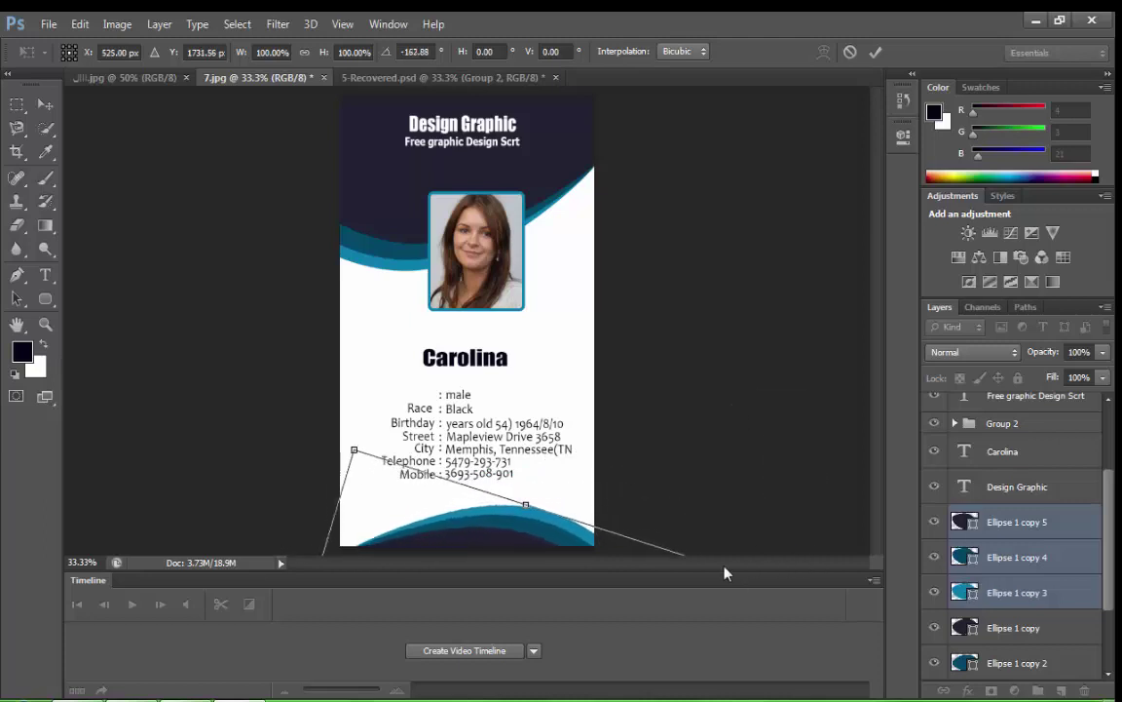
key("Return")
key("z")
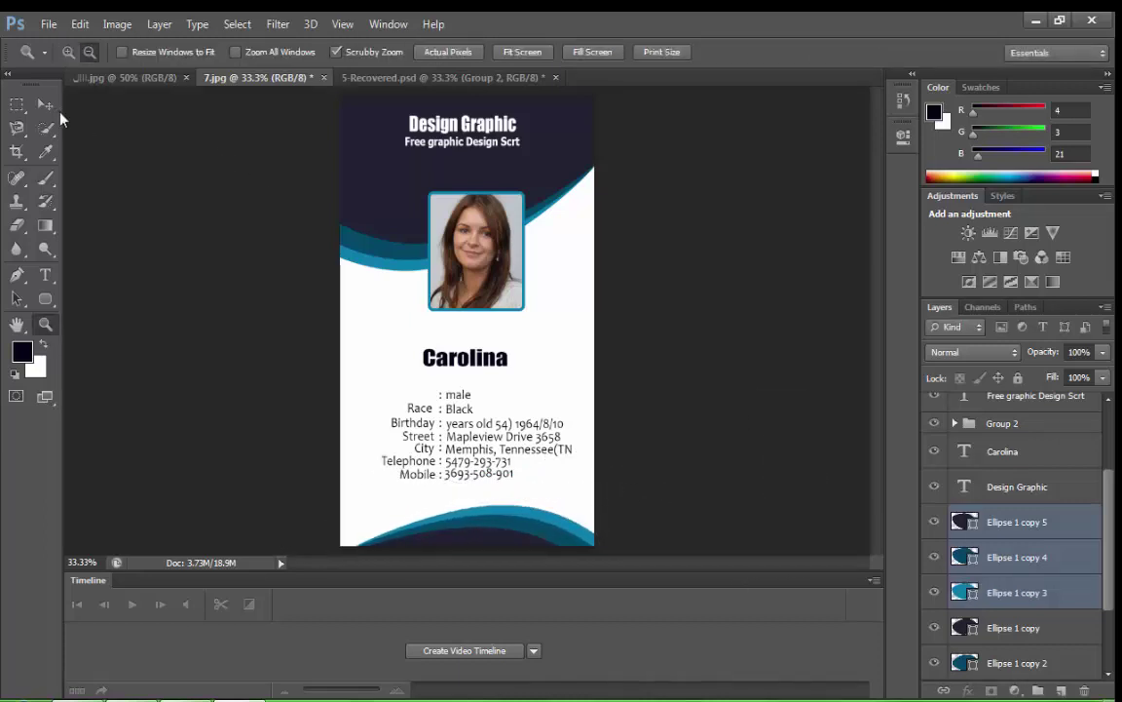
Nudge the bottom waves into place with the arrow keys.
left_click(55, 110)
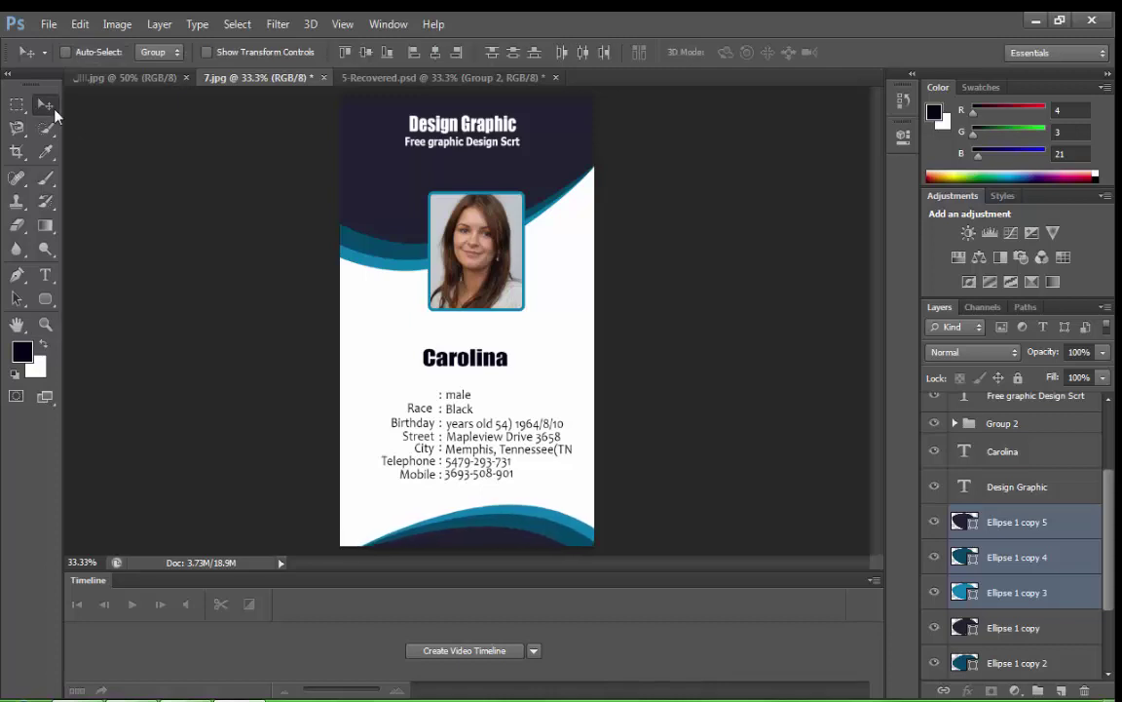
key("Left")
key("Left")
key("Left")
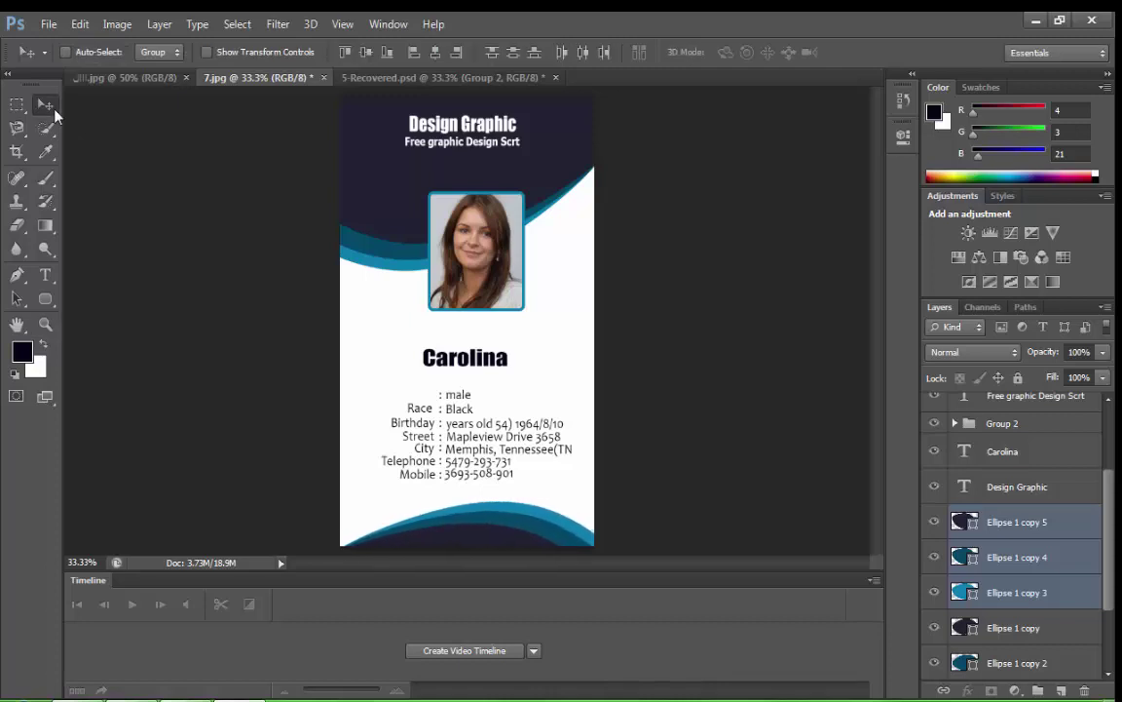
key("Down")
key("Down")
key("Down")
key("Down")
key("Down")
key("Up")
key("Up")
key("Up")
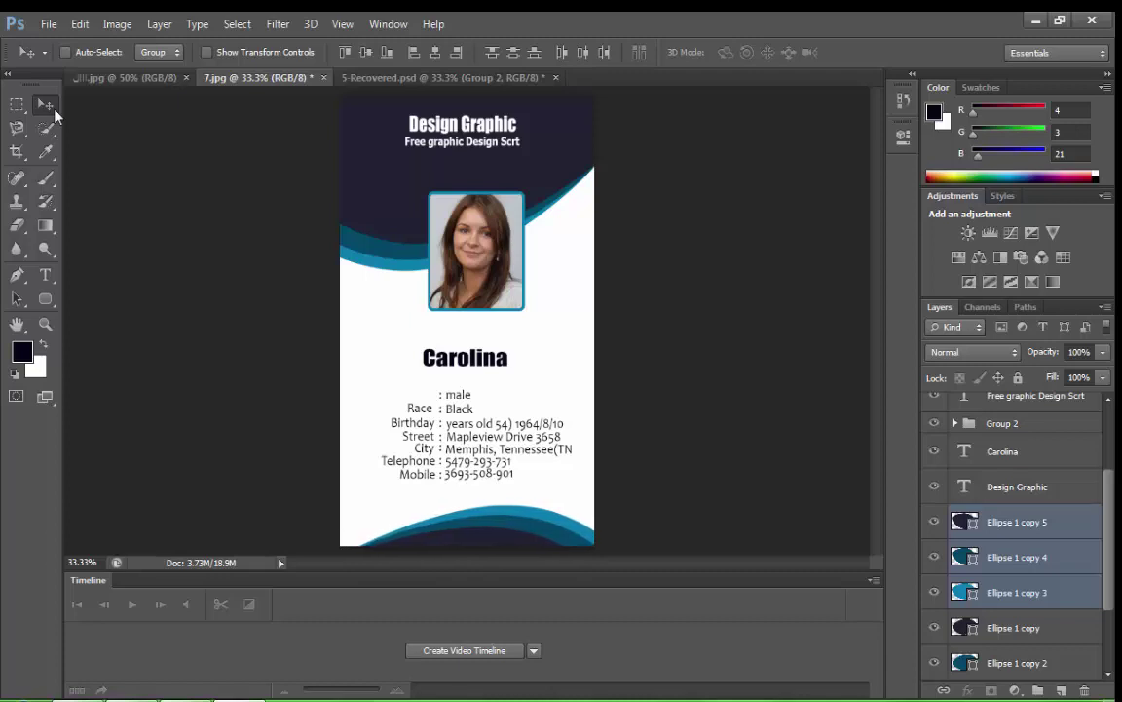
key("Up")
key("Up")
key("Up")
key("Up")
key("Up")
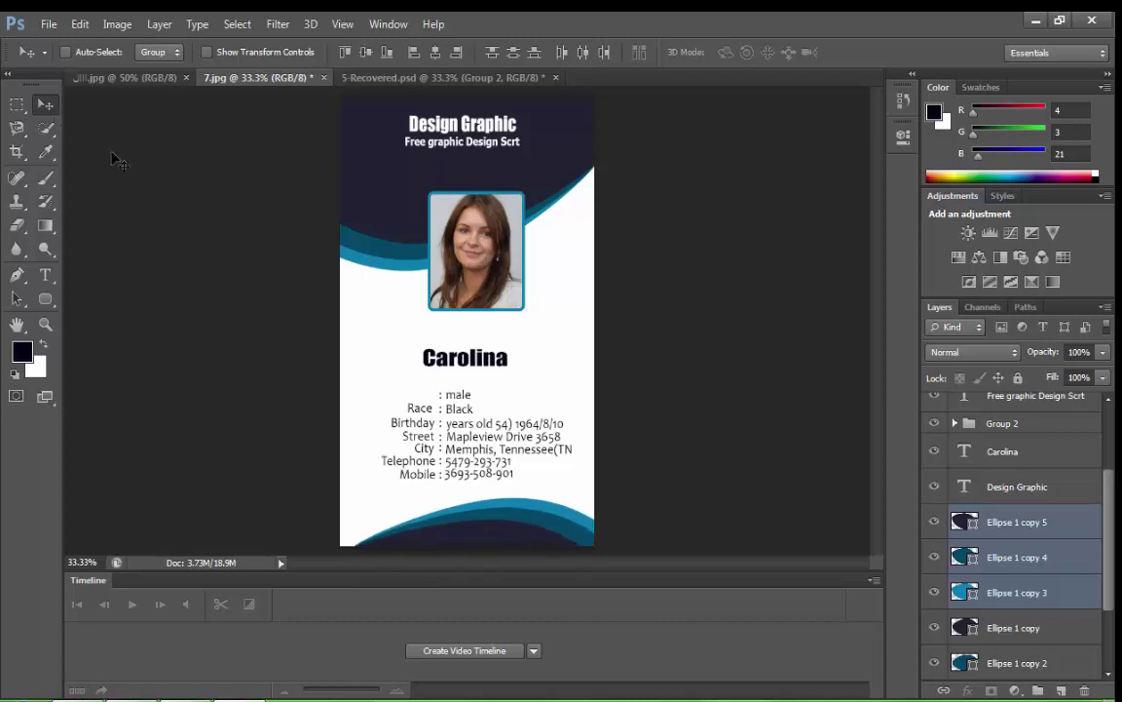
Rescale and reposition the footer waves to fit along the card's bottom edge.
left_click(80, 24)
left_click(191, 358)
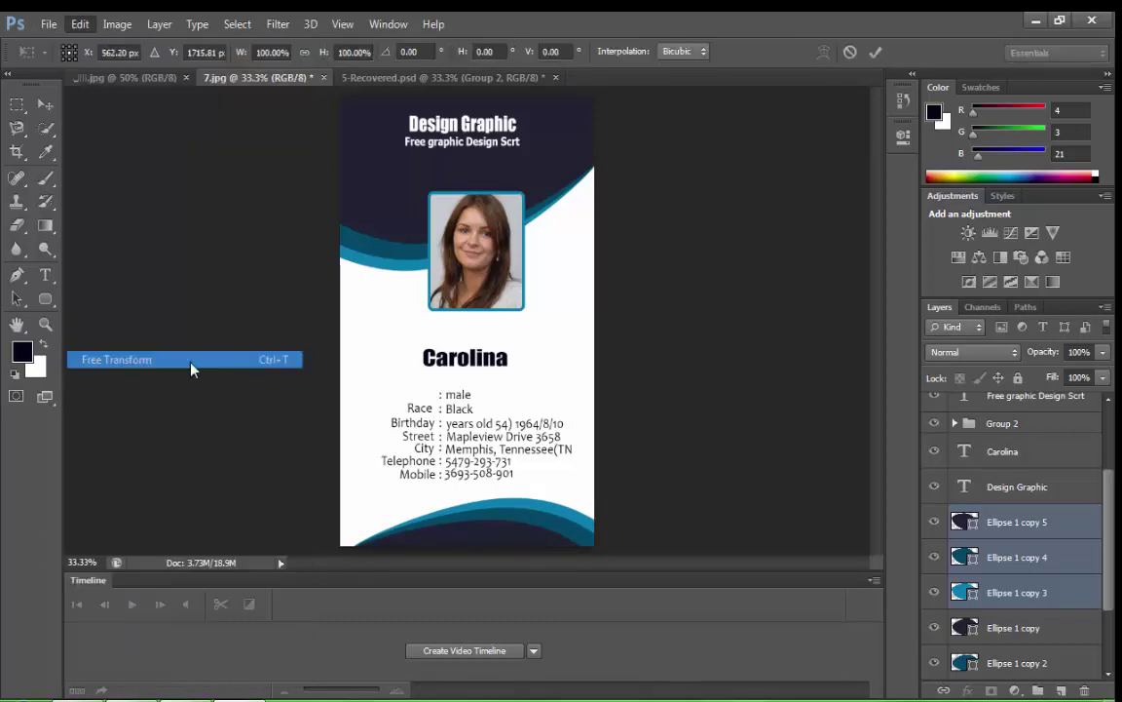
mouse_move(682, 499)
left_mouse_down()
mouse_move(629, 546)
mouse_move(667, 450)
left_mouse_up()
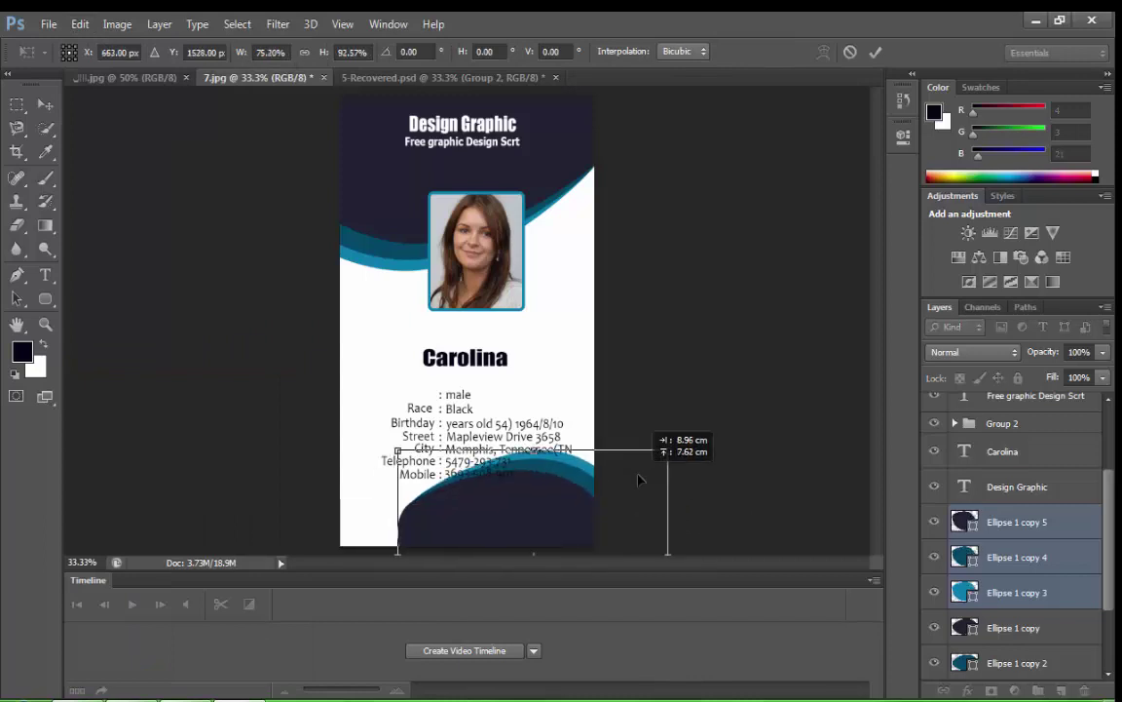
mouse_move(666, 501)
left_mouse_down()
mouse_move(783, 506)
mouse_move(604, 526)
left_mouse_up()
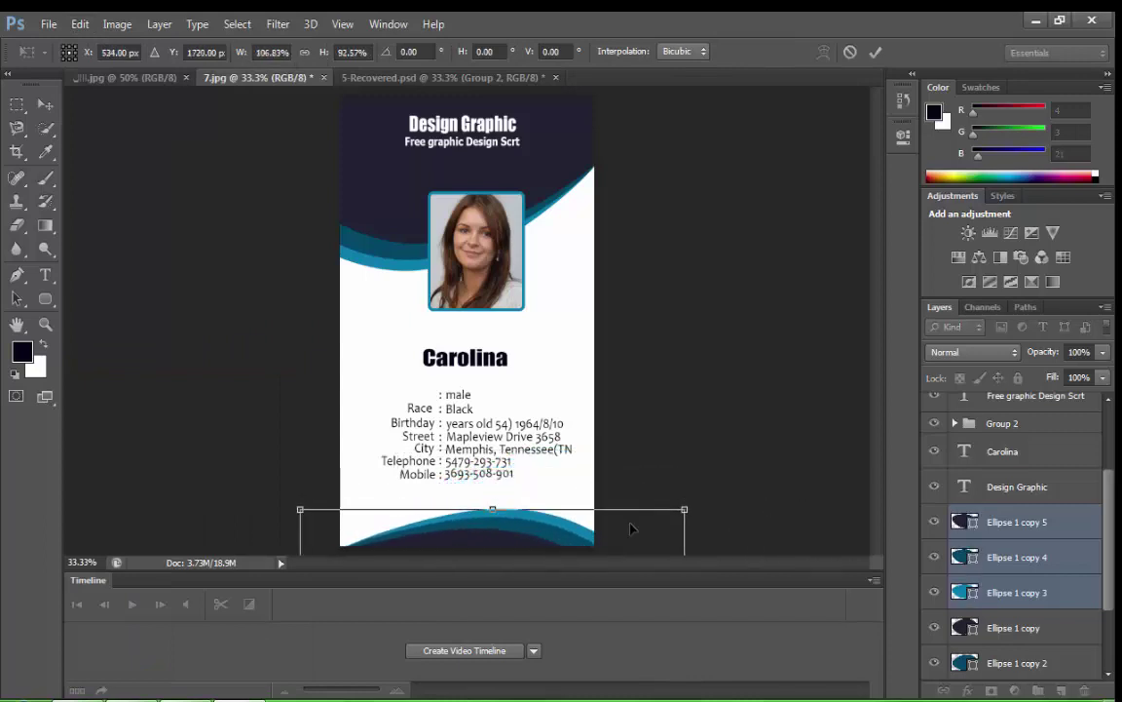
left_click_drag(672, 531, 787, 351)
key("Return")
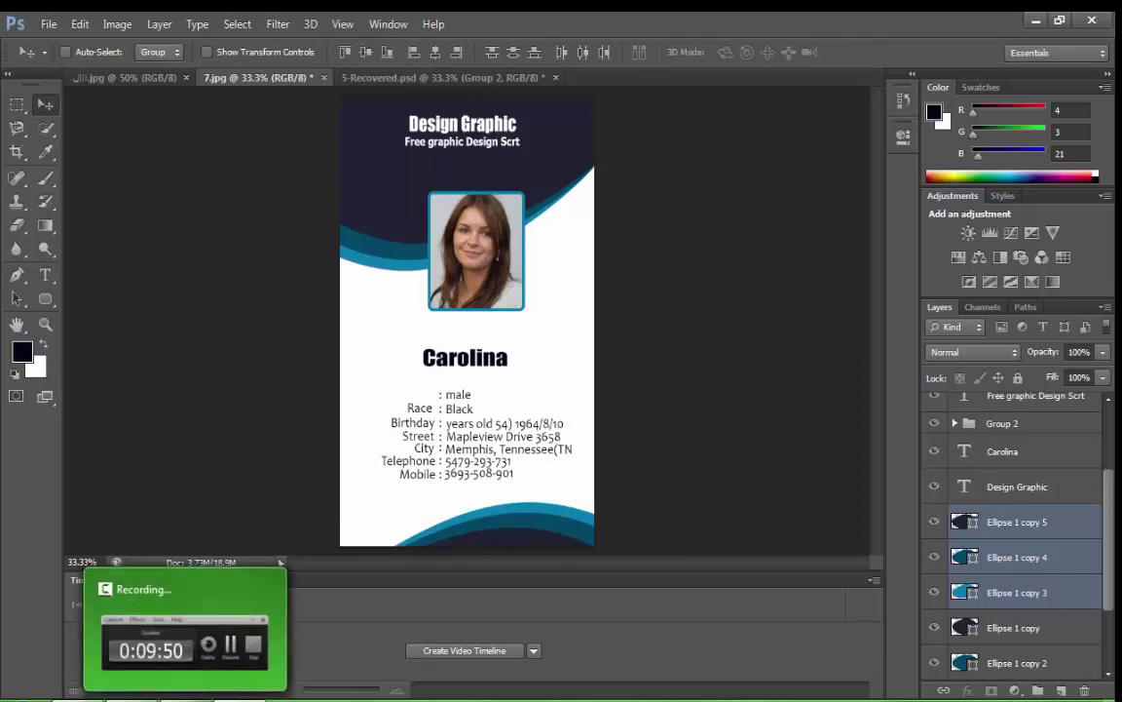
scroll(1044, 540, "up", 1)
Enlarge the Design Graphic title to about 121% with Free Transform.
left_click(1041, 524)
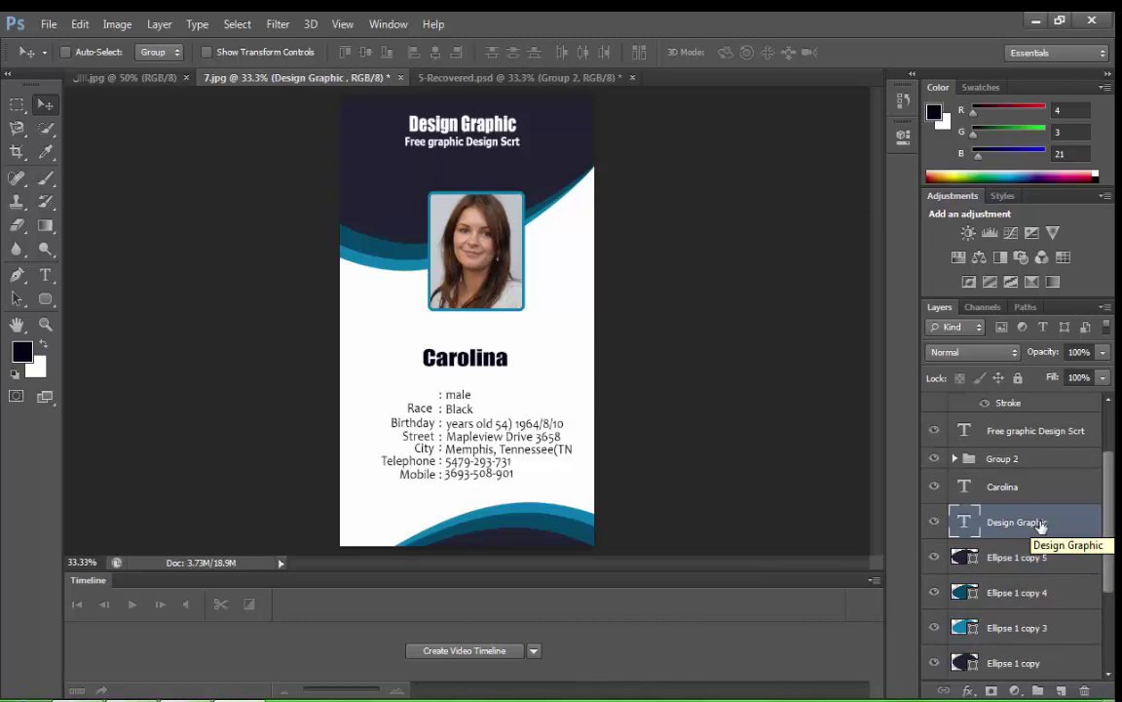
left_click(80, 23)
left_click(163, 363)
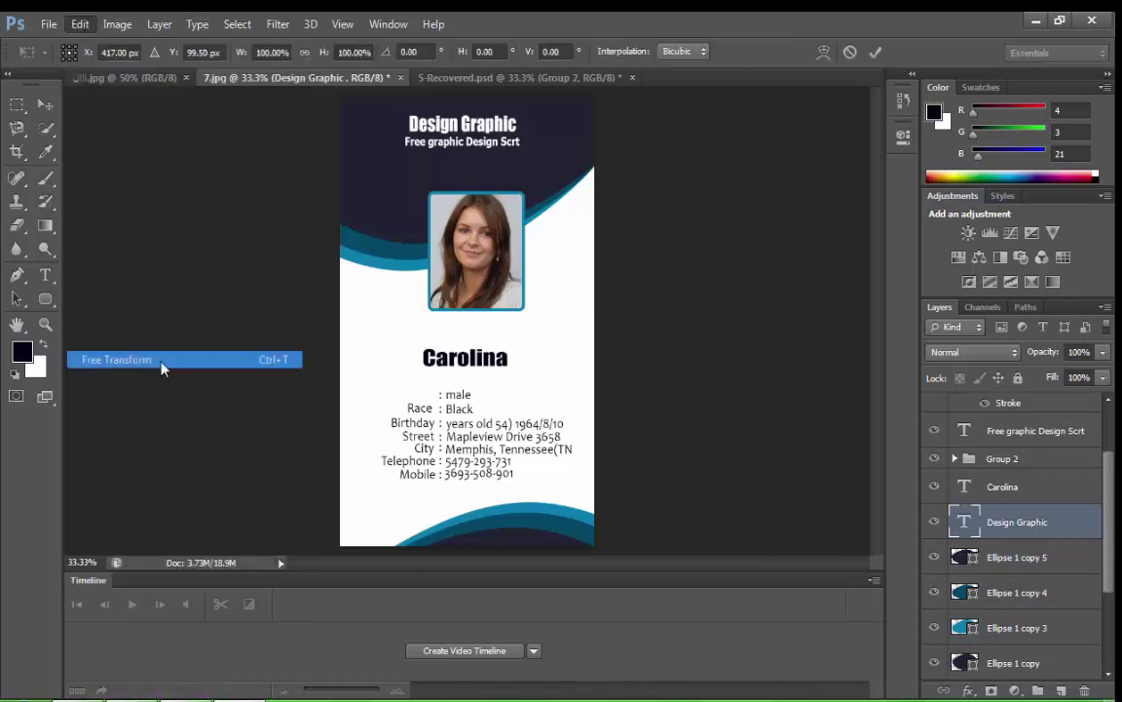
left_click_drag(522, 136, 546, 149)
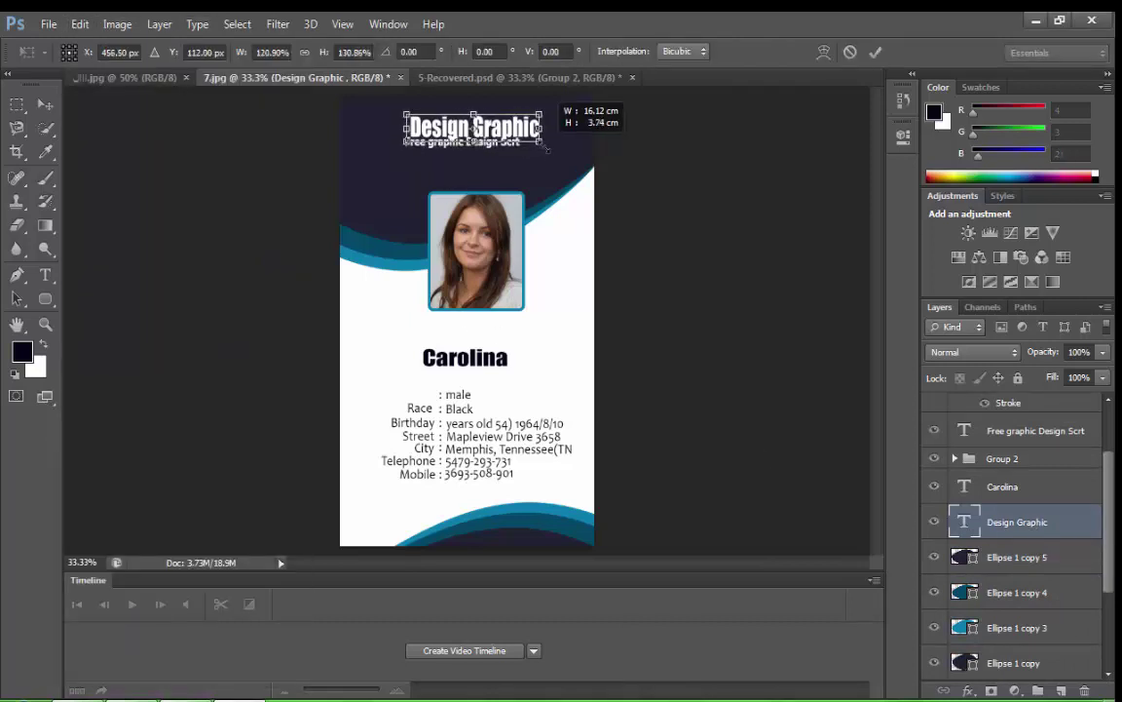
key("Return")
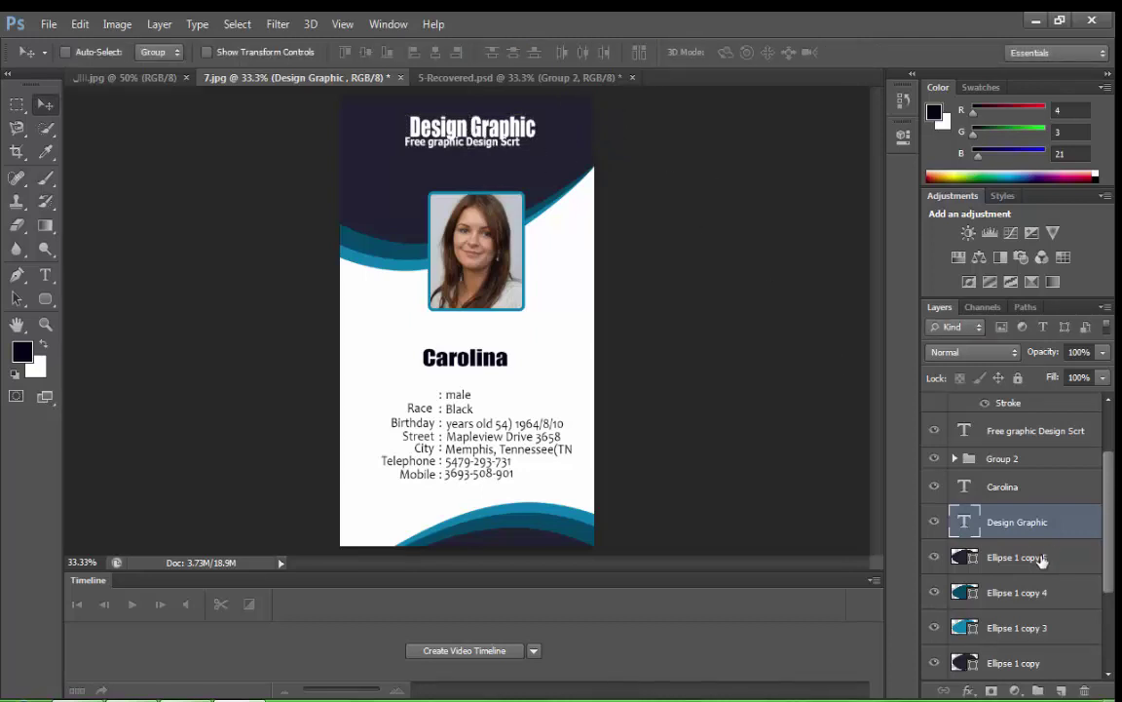
Move the Free graphic Design Scrt subtitle down about 15 px and zoom in on the header.
left_click(1033, 430)
mouse_move(464, 155)
left_mouse_down()
mouse_move(466, 171)
mouse_move(466, 159)
left_mouse_up()
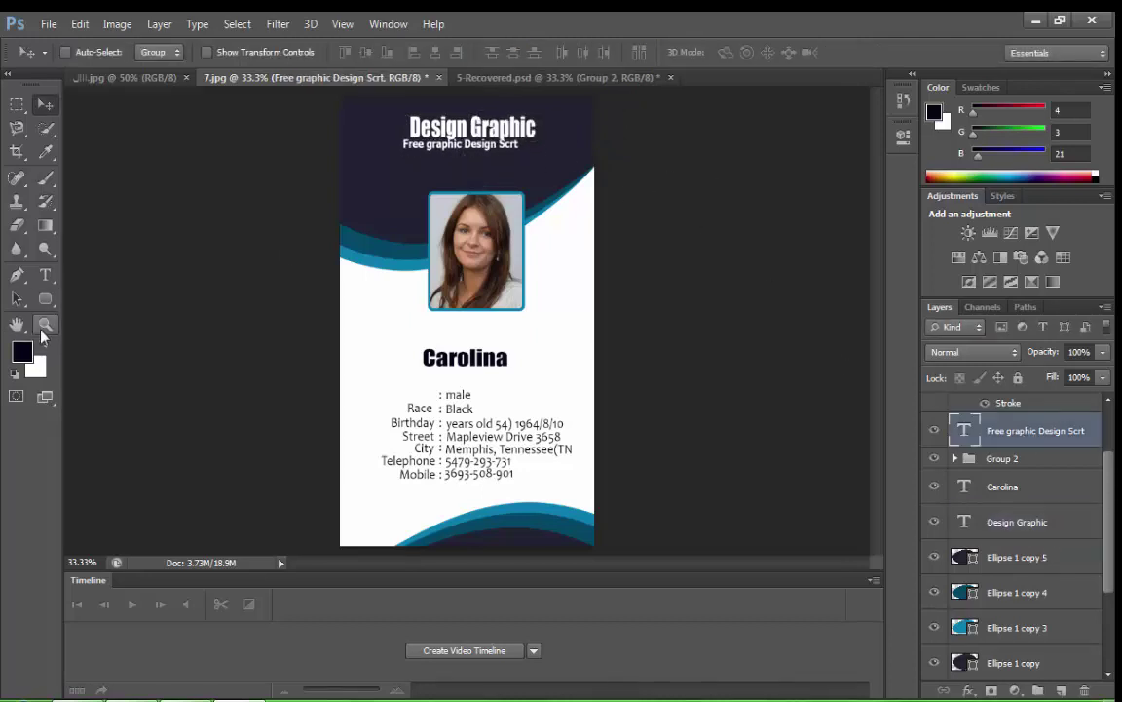
left_click(46, 323)
left_click(489, 170)
left_click(480, 173)
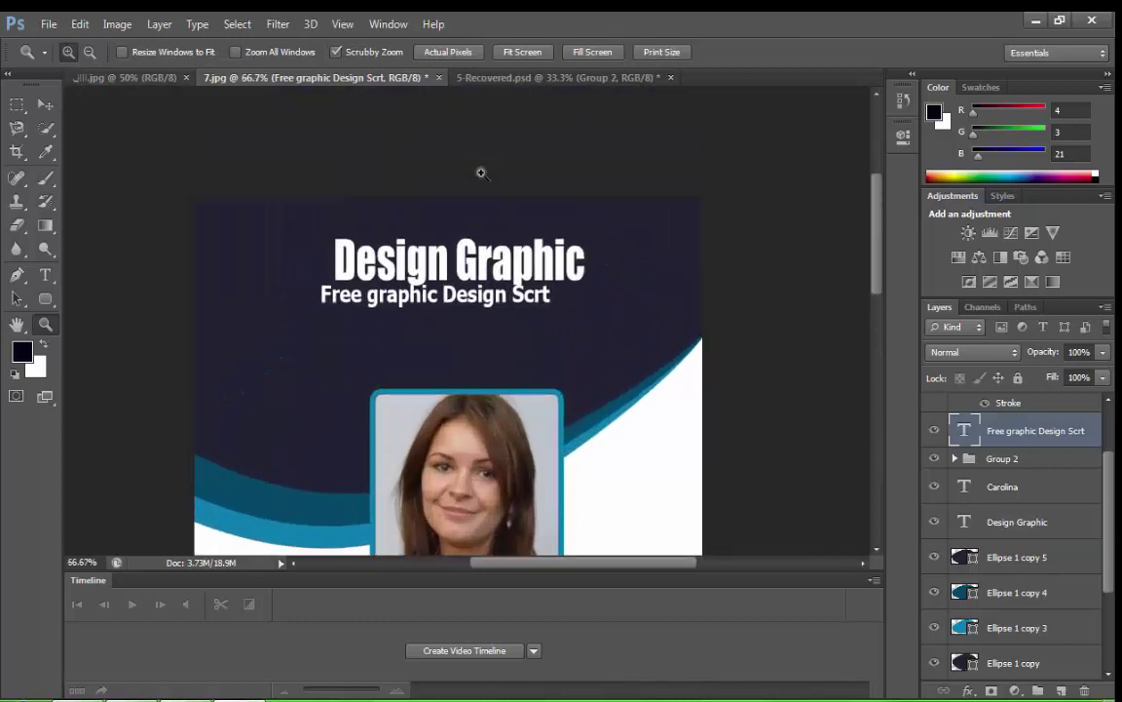
Reposition the Design Graphic title and place the subtitle just below it.
left_click(1010, 531)
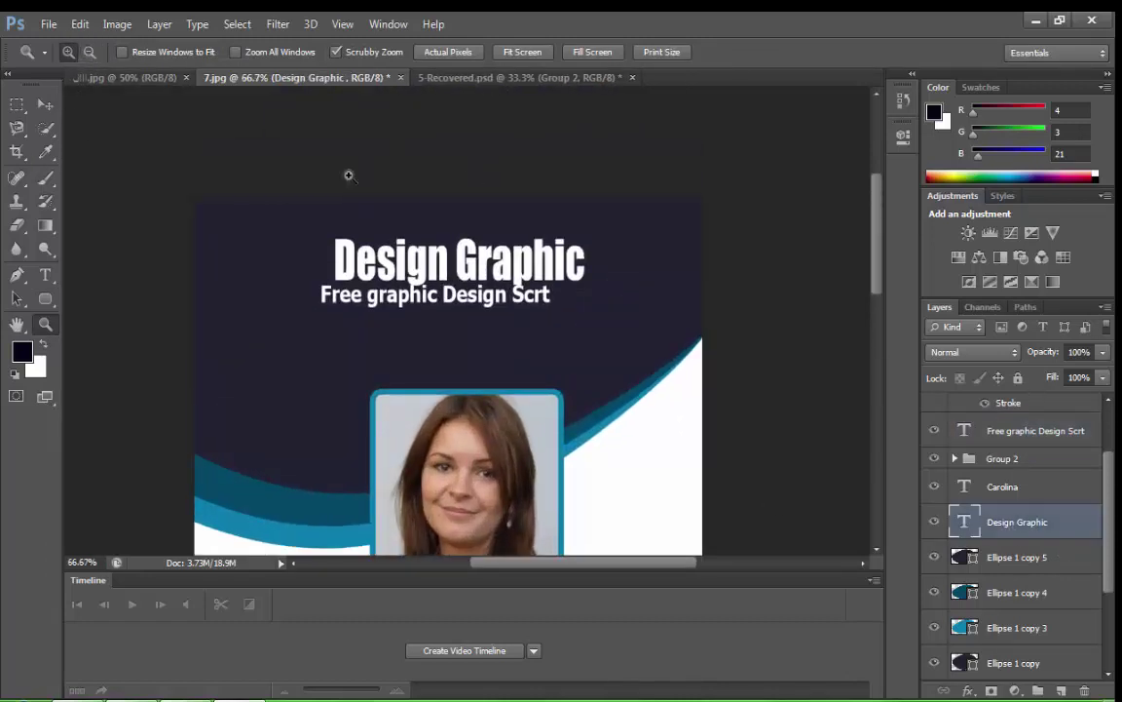
left_click(46, 105)
left_click_drag(708, 334, 692, 363)
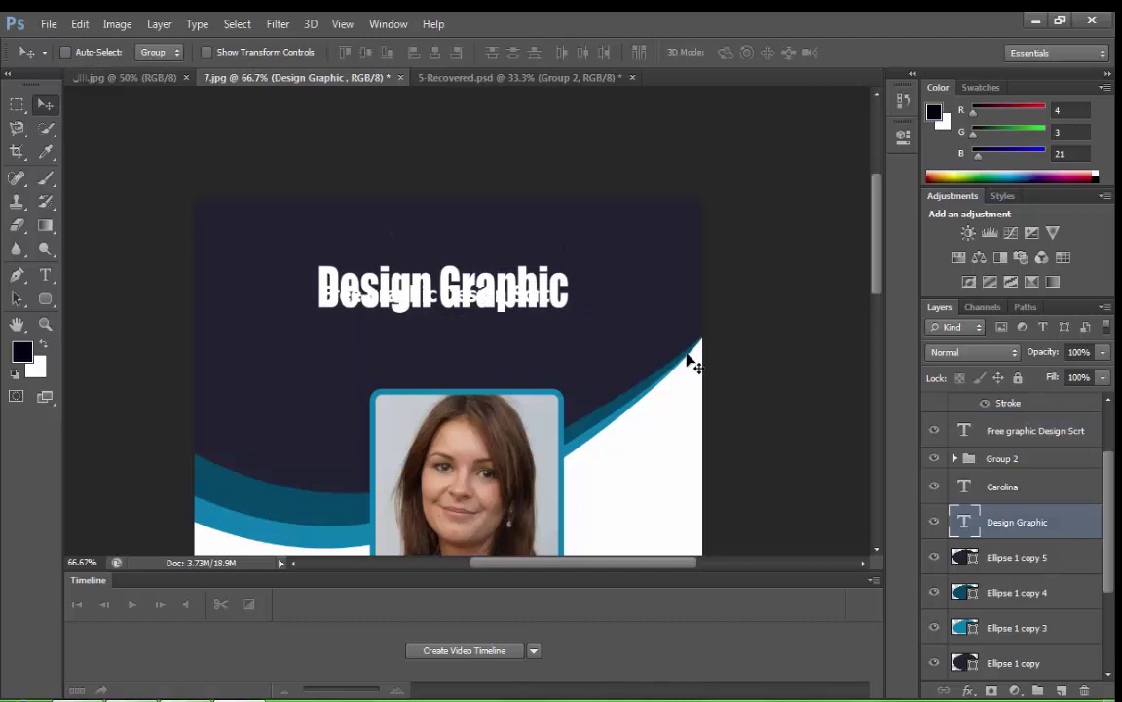
left_click(1058, 440)
left_click_drag(511, 256, 555, 305)
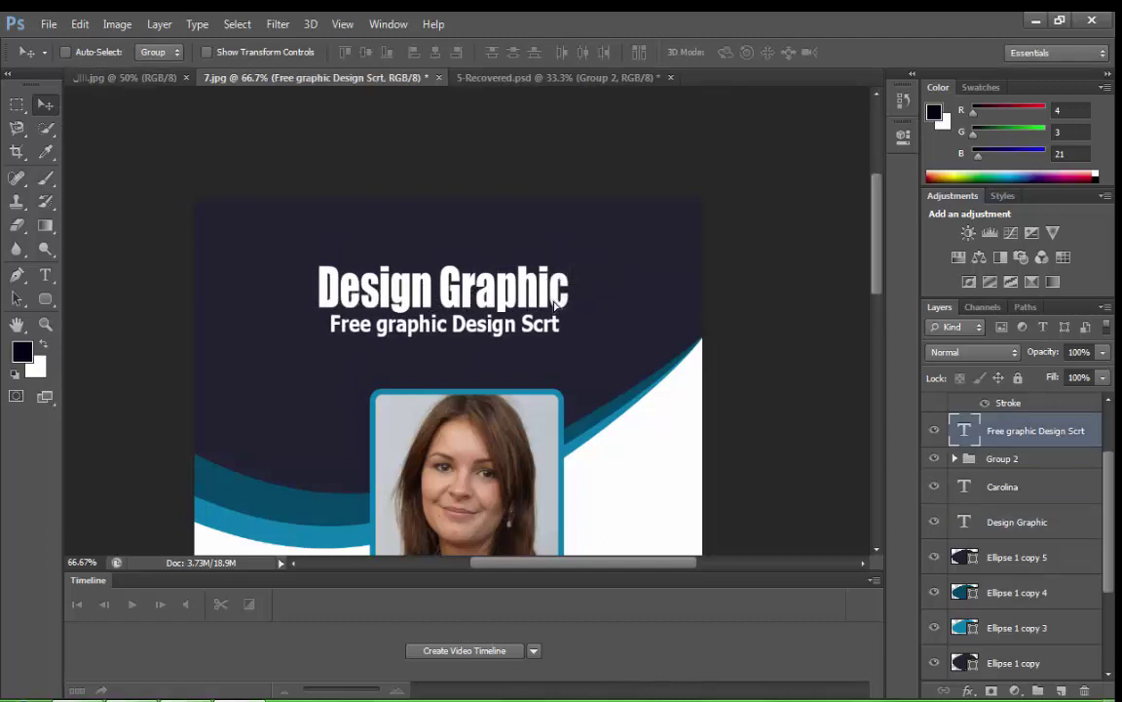
scroll(543, 305, "down", 3)
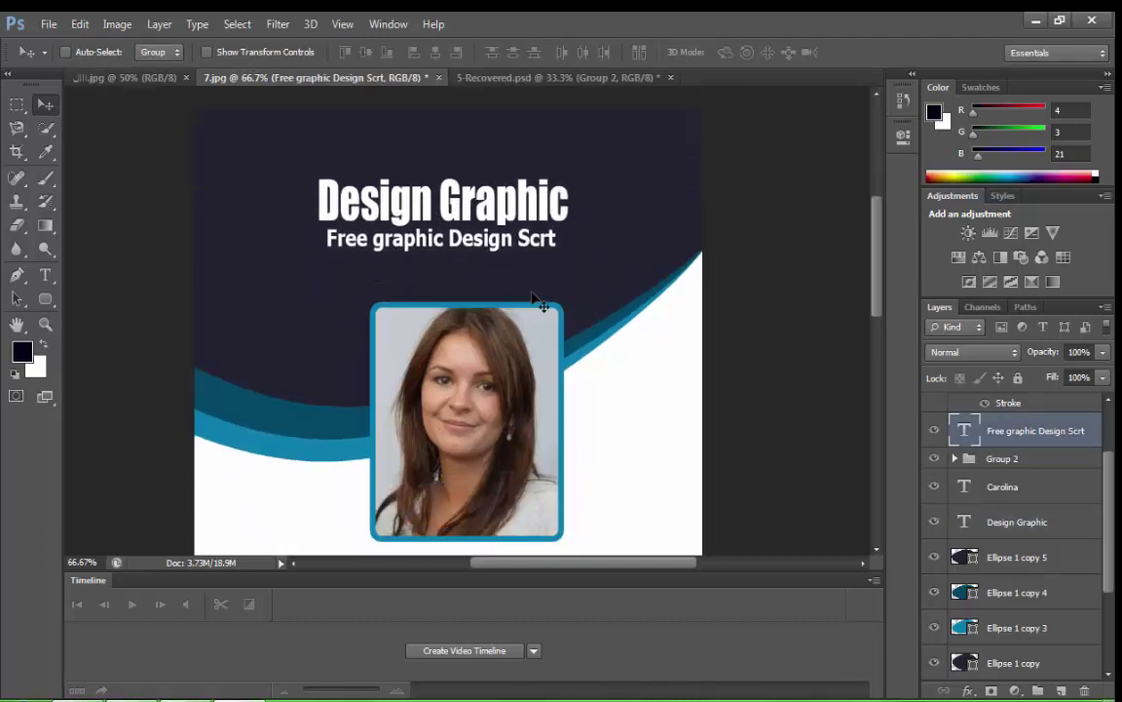
Zoom out to 33.33% to view the whole card and begin Save for Web.
left_click(46, 323)
left_click(466, 195, "alt")
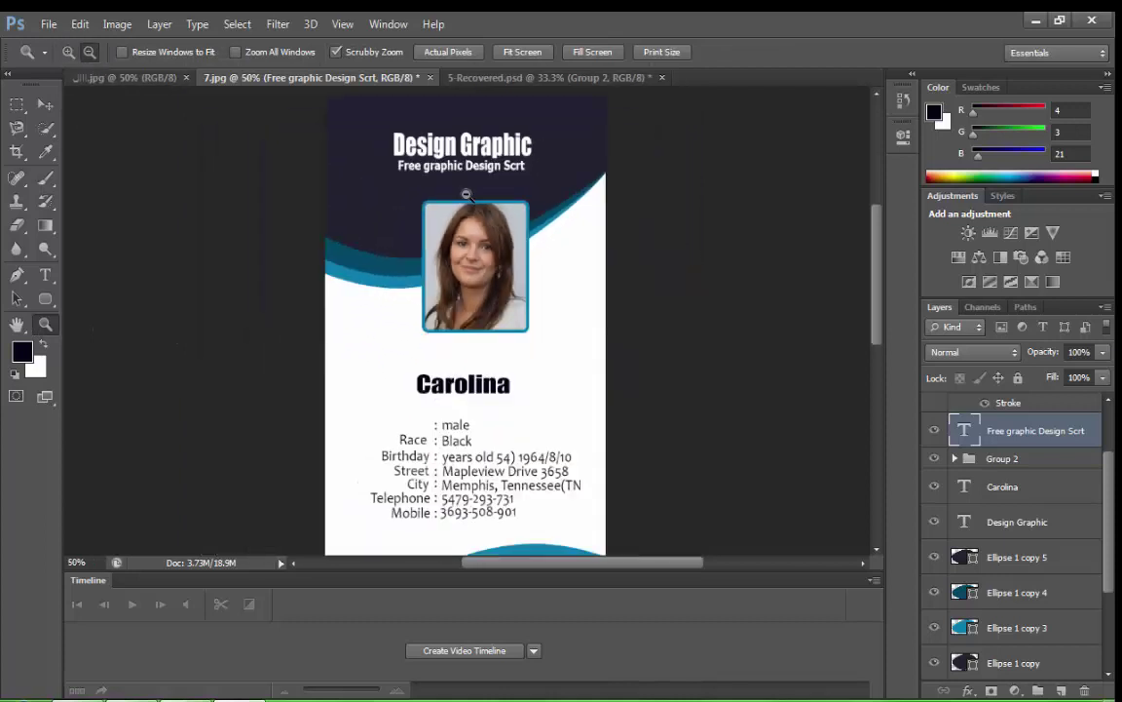
left_click(466, 195, "alt")
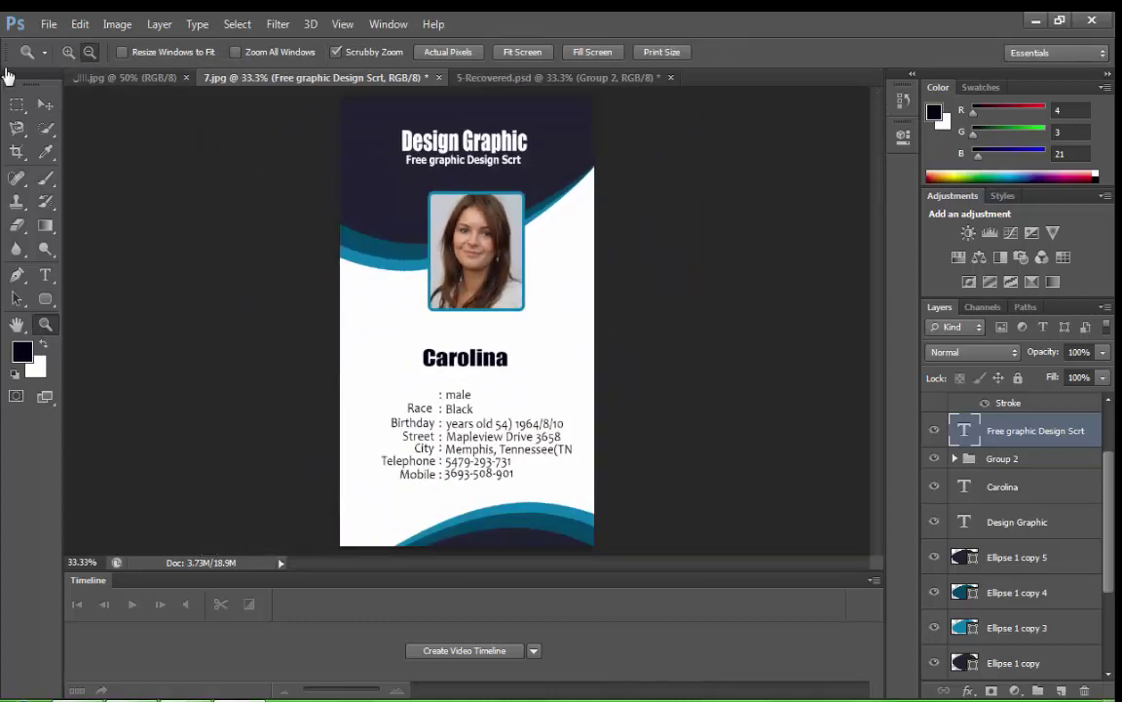
left_click(48, 24)
left_click(90, 276)
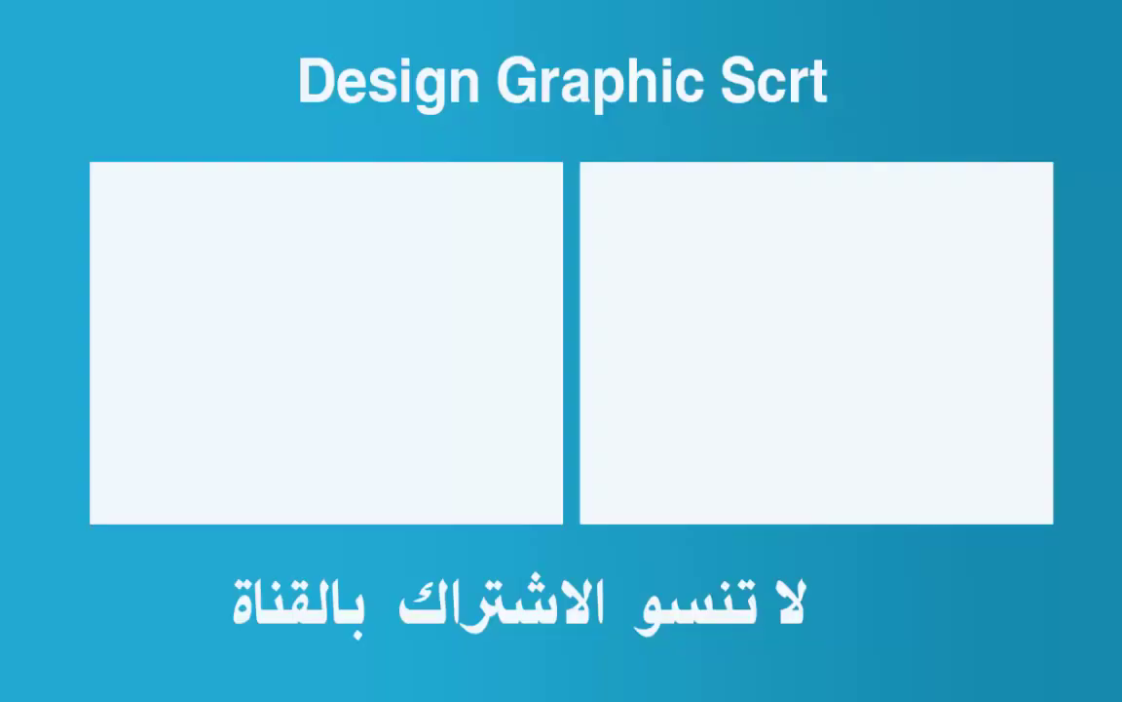